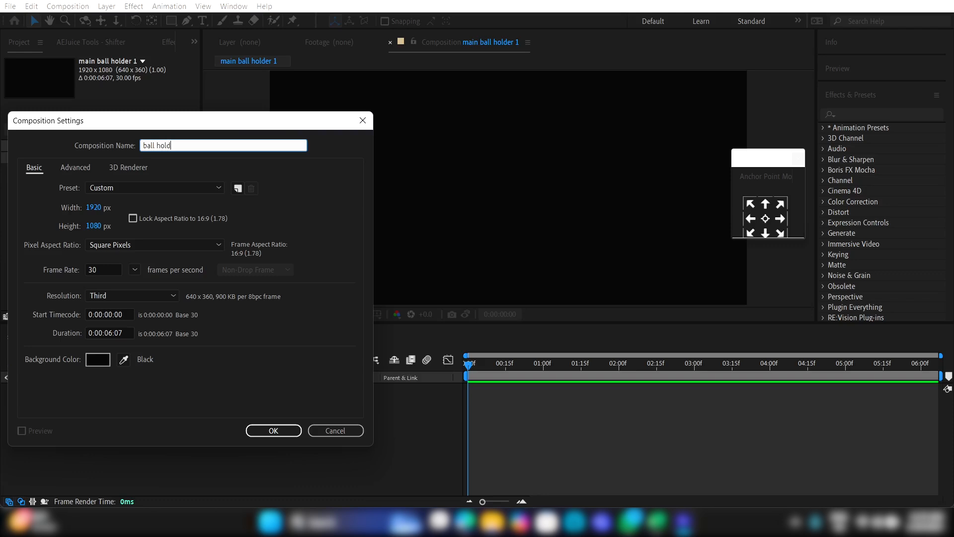
Step: Set the ball holder 1 composition's width and height to 500 px each and create it
left_click(96, 207)
type("500")
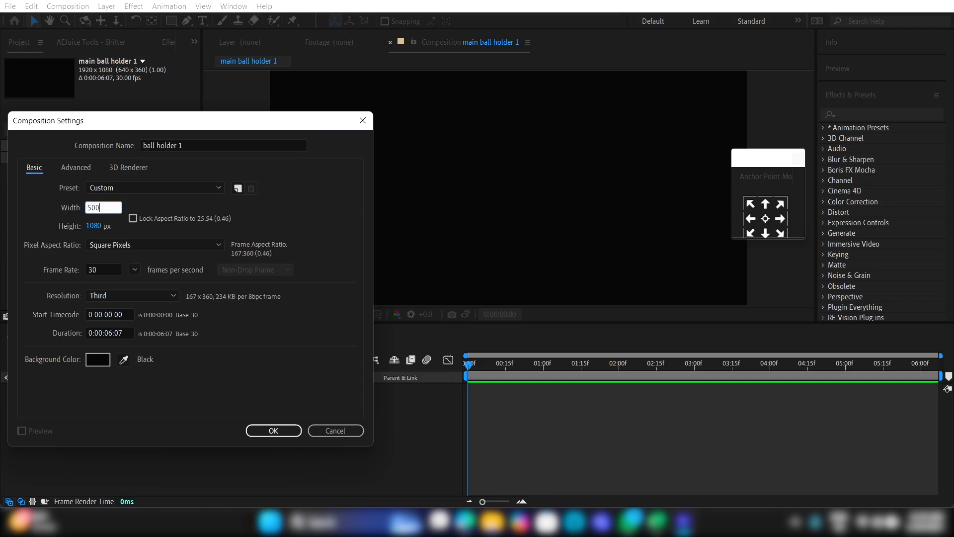
left_click(95, 224)
type("500")
left_click(269, 428)
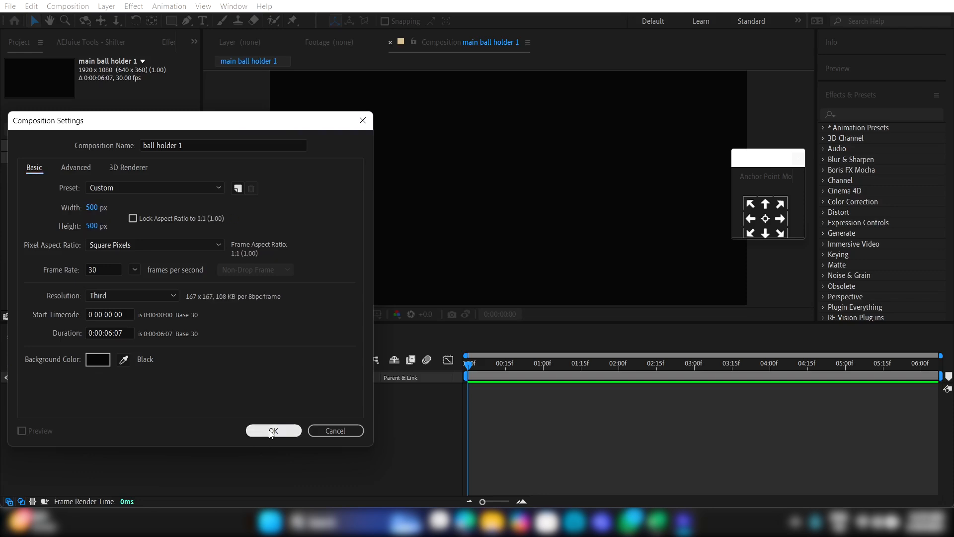
Step: Add a composition-sized ellipse as a shape layer and duplicate that layer
left_click(170, 21)
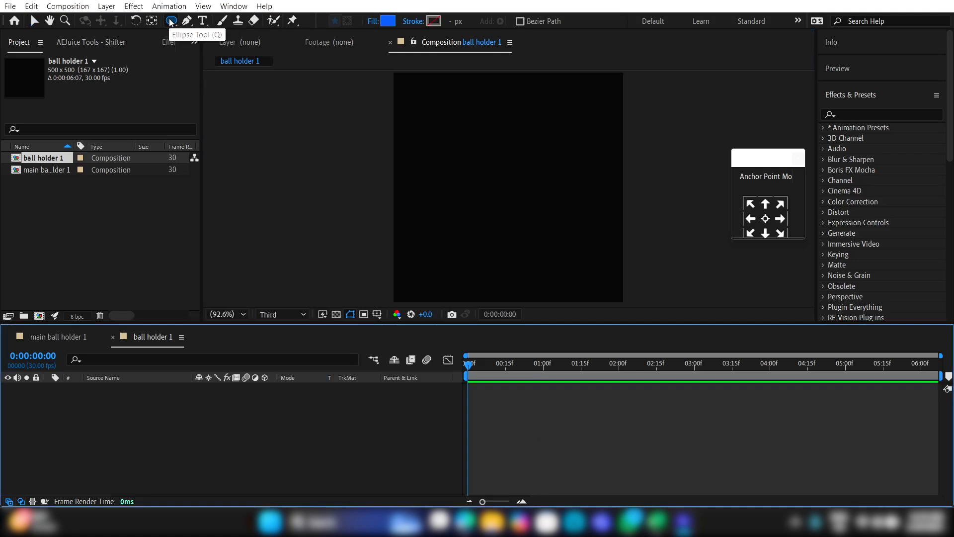
double_click(171, 21)
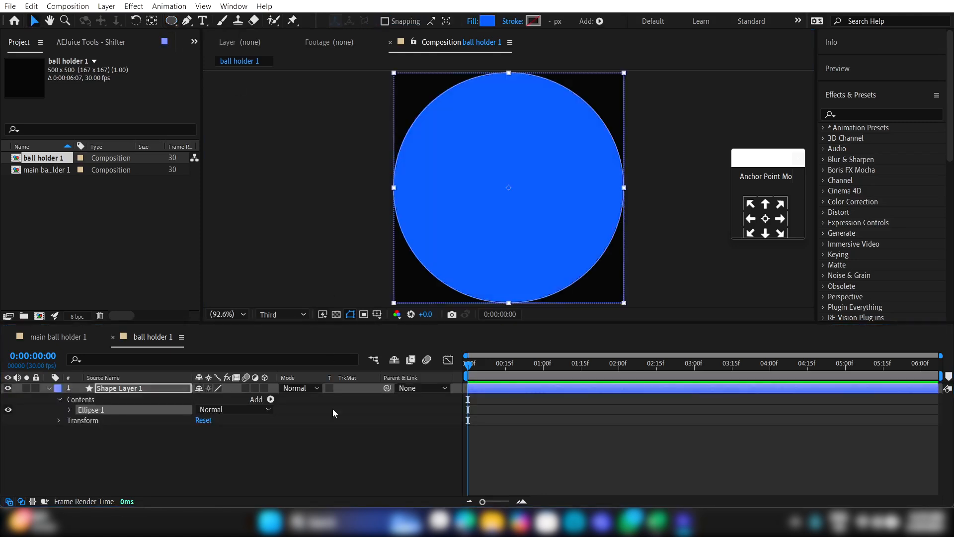
left_click(504, 390)
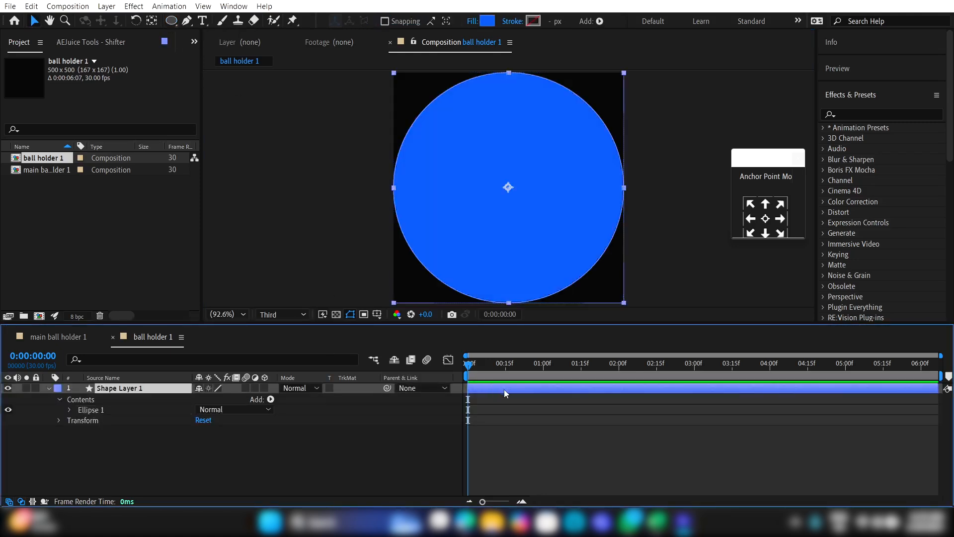
key("ctrl+d")
Step: Change the fill of Shape Layer 1 to white and set its opacity to 12%
left_click(141, 401)
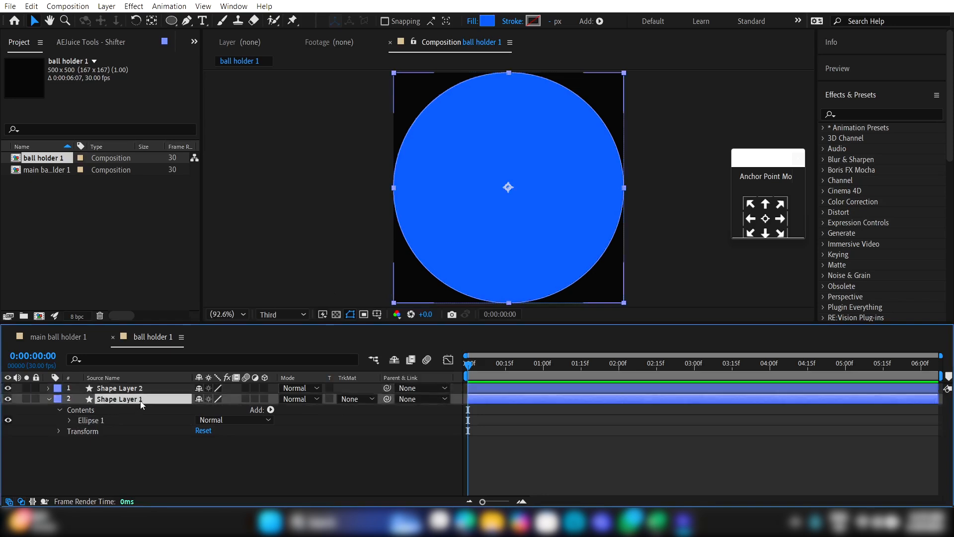
left_click(487, 21)
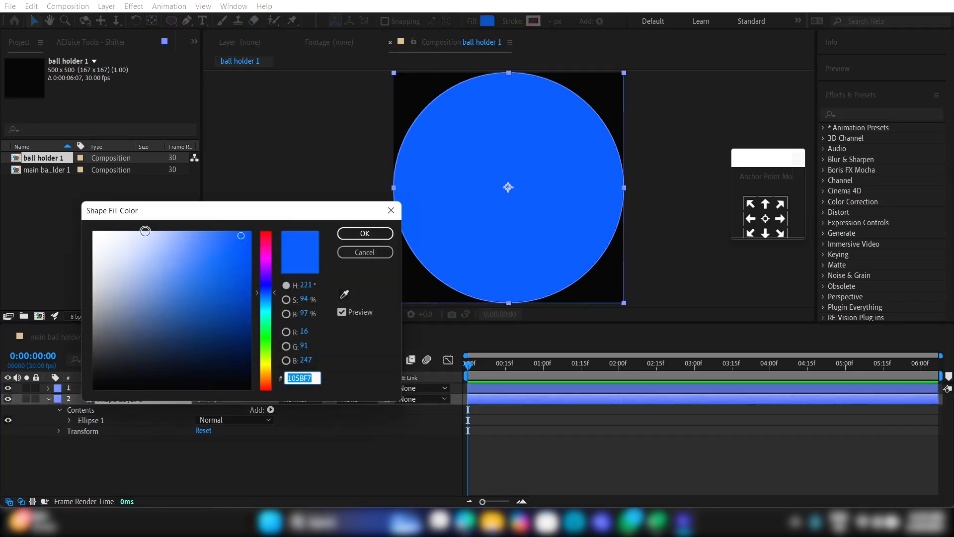
left_click(364, 233)
key("t")
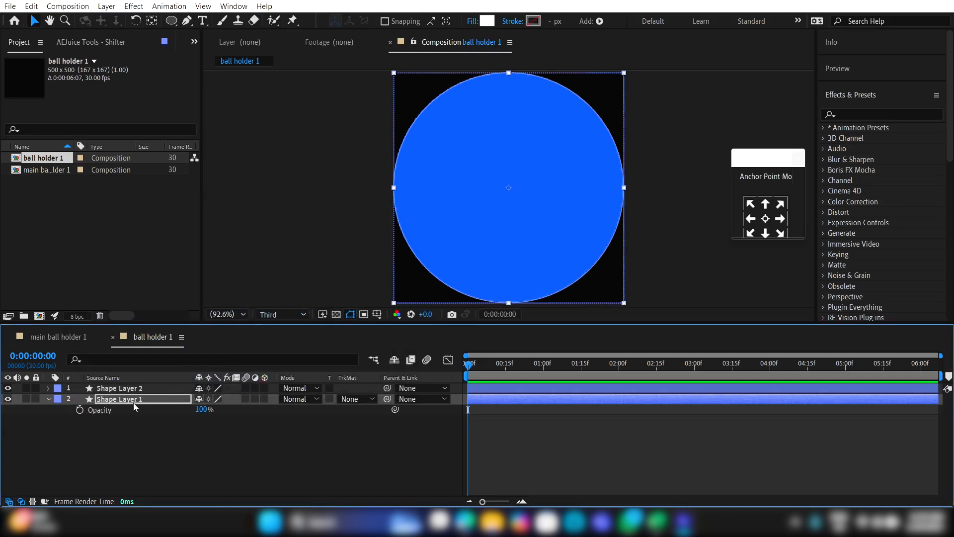
left_click(204, 408)
type("12")
key("Return")
Step: Scale Shape Layer 2 down to 35% so it forms a small ball in the centre
left_click(143, 392)
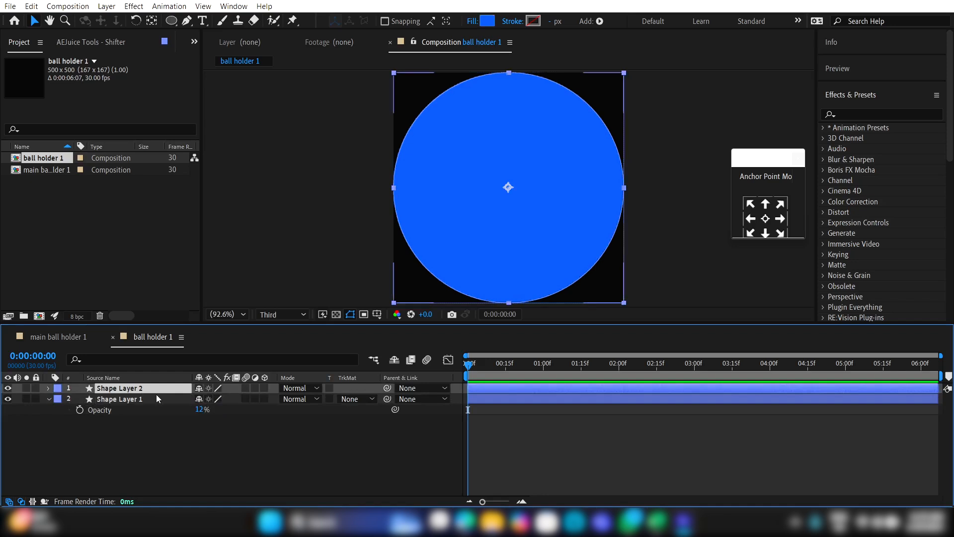
key("s")
left_click_drag(218, 403, 189, 398)
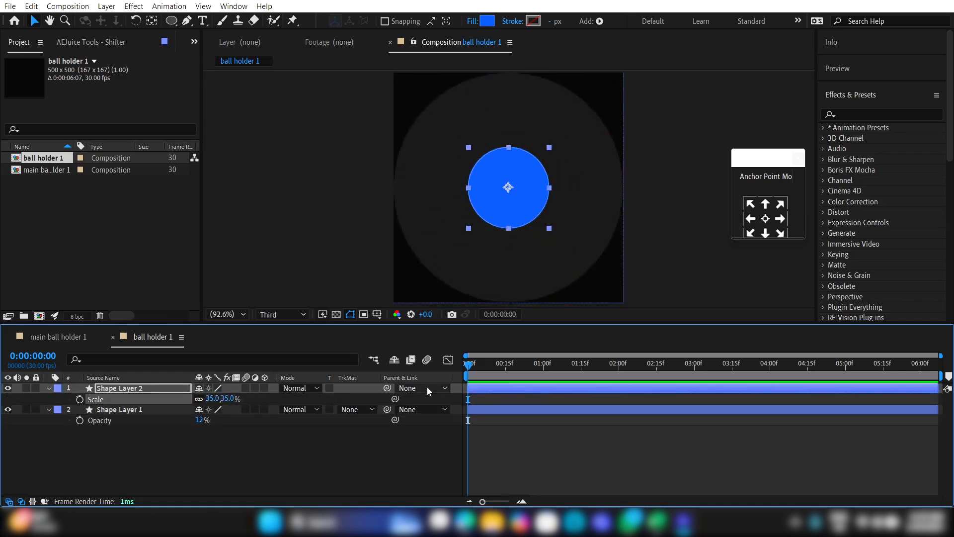
Step: Find the Gradient Ramp effect and apply it to Shape Layer 2
left_click(550, 390)
left_click(854, 108)
type("gradi")
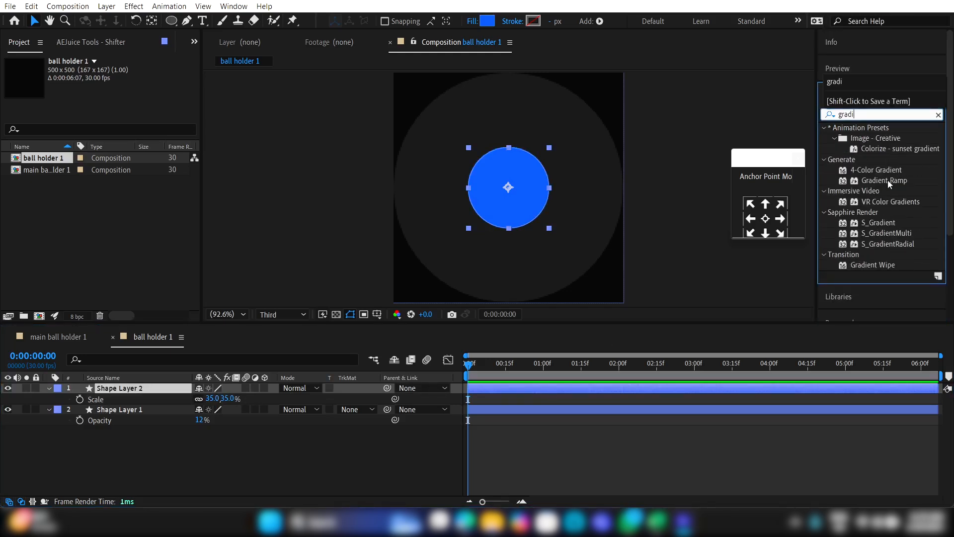
double_click(887, 180)
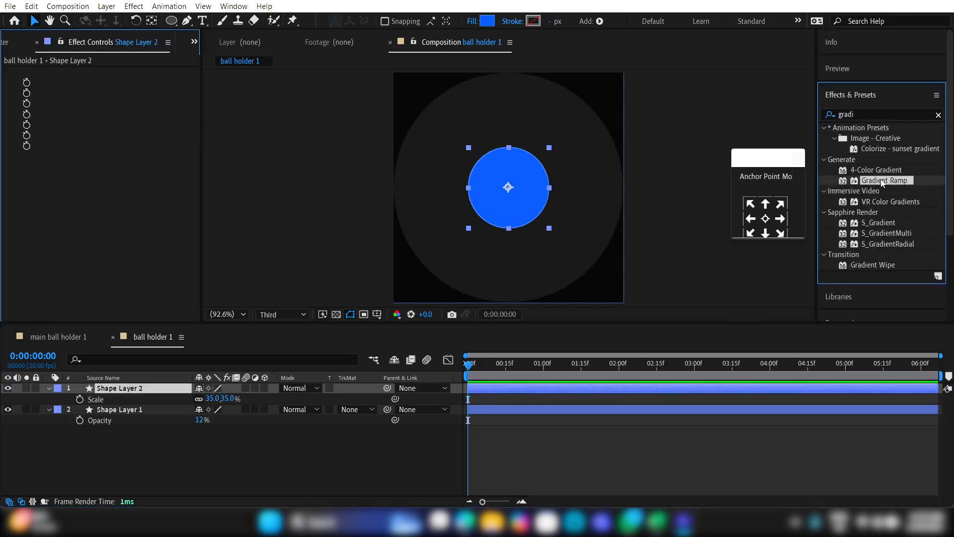
Step: Move the ramp's start to about 250.5, 249.0 and its end to about 250.5, 251.8, splitting the ball into two hard-edged halves
left_click_drag(508, 304, 508, 194)
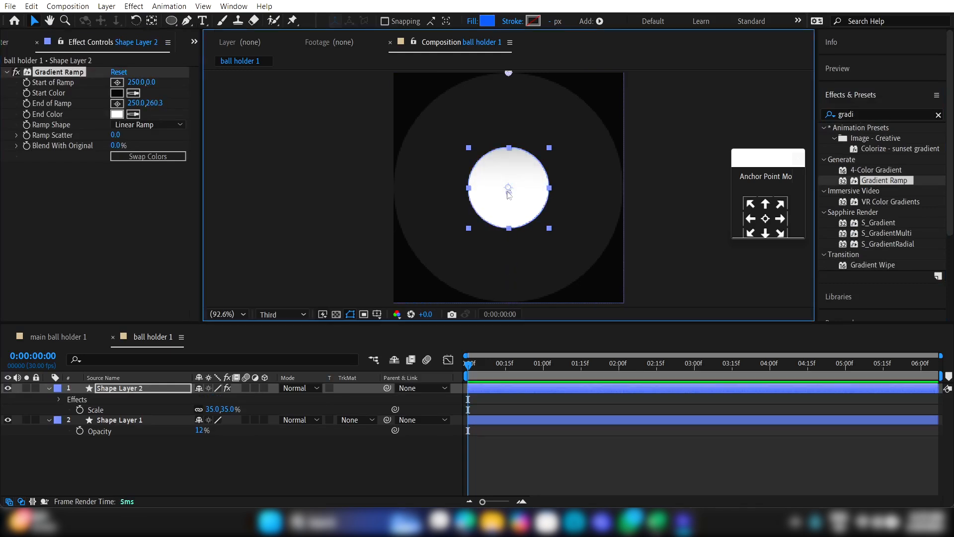
left_click_drag(509, 73, 509, 189)
scroll(508, 189, "up", 3)
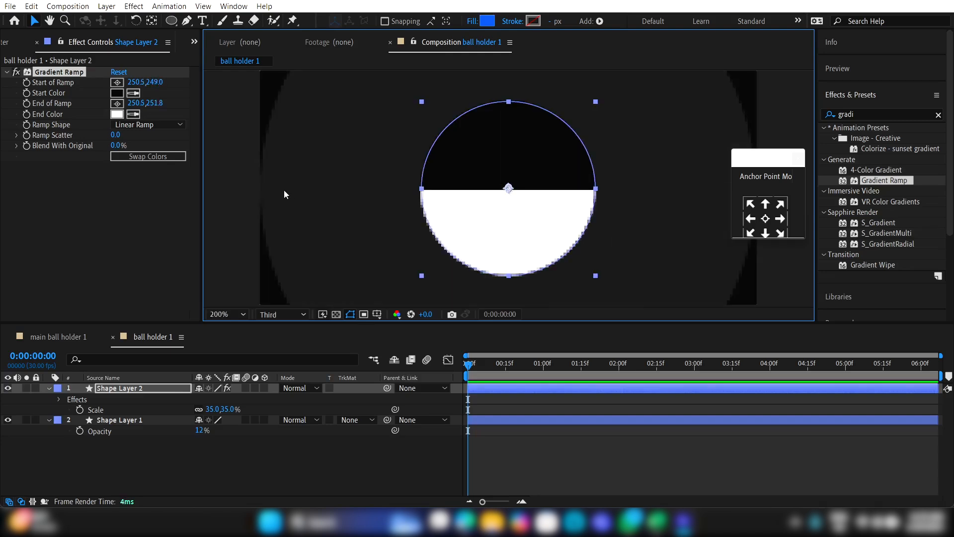
Step: Change the Gradient Ramp's start color to a dark blue
left_click(117, 94)
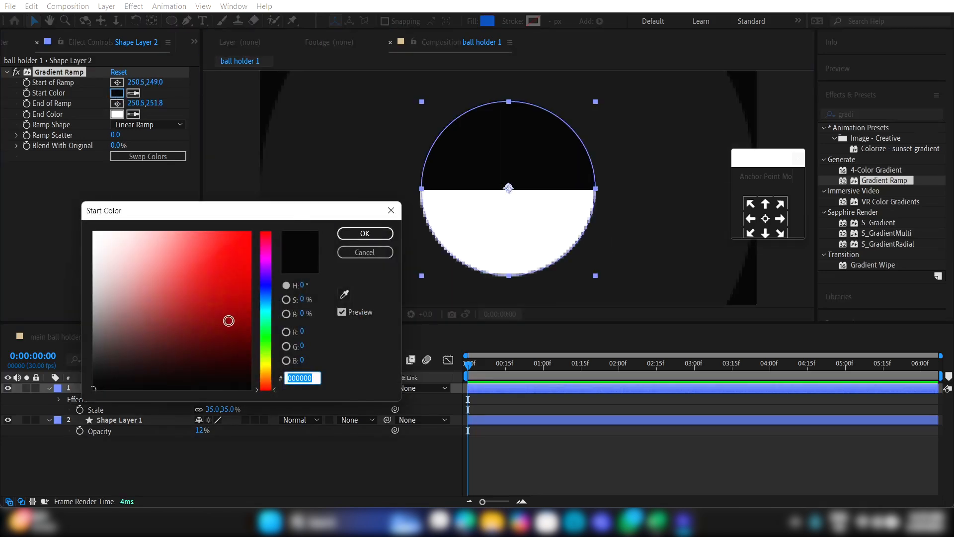
left_click_drag(266, 282, 265, 288)
left_click(201, 331)
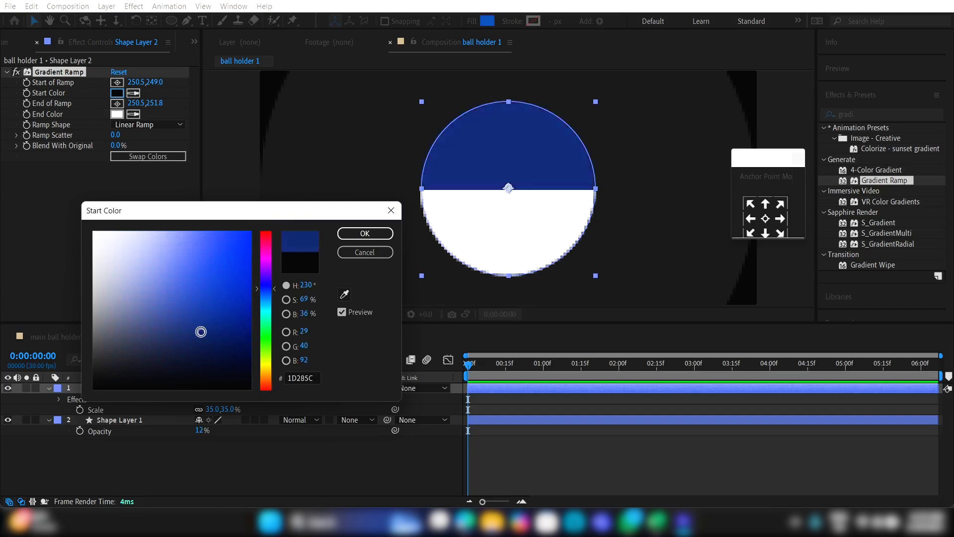
mouse_move(201, 331)
left_mouse_down()
mouse_move(252, 324)
mouse_move(207, 317)
mouse_move(231, 323)
left_mouse_up()
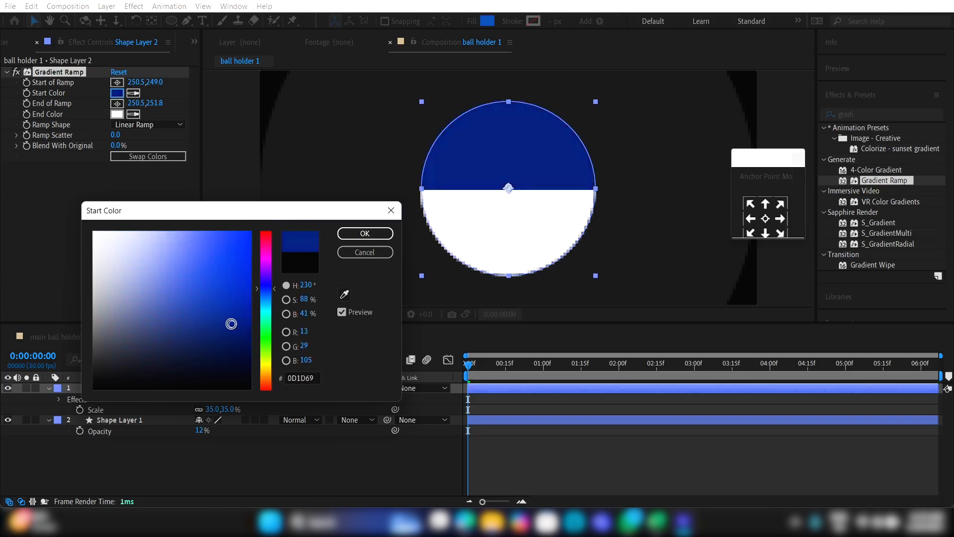
left_click(364, 233)
left_click(234, 313)
left_click(241, 112)
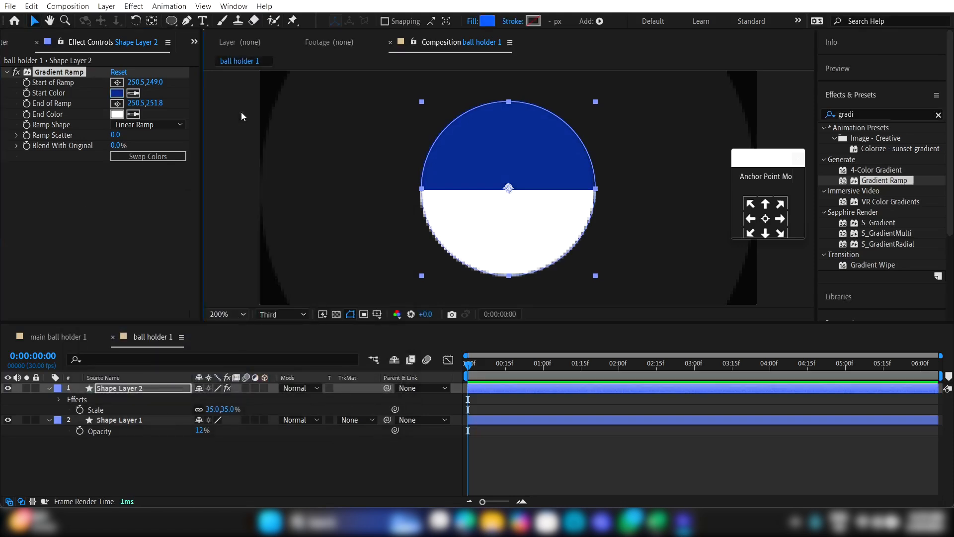
Step: Add the ball holder 1 composition as a layer in main ball holder 1 and hide that layer
left_click(42, 338)
left_click_drag(112, 204, 174, 410)
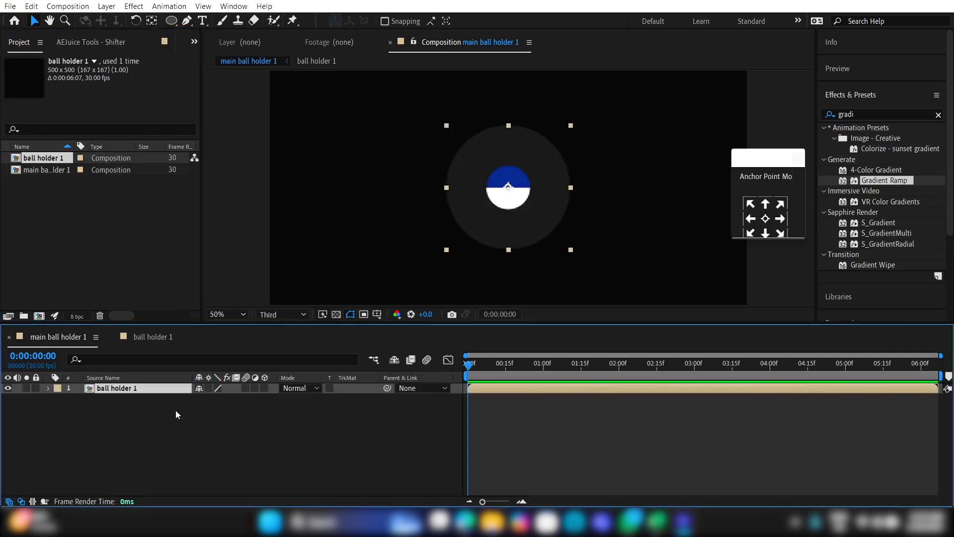
left_click(7, 388)
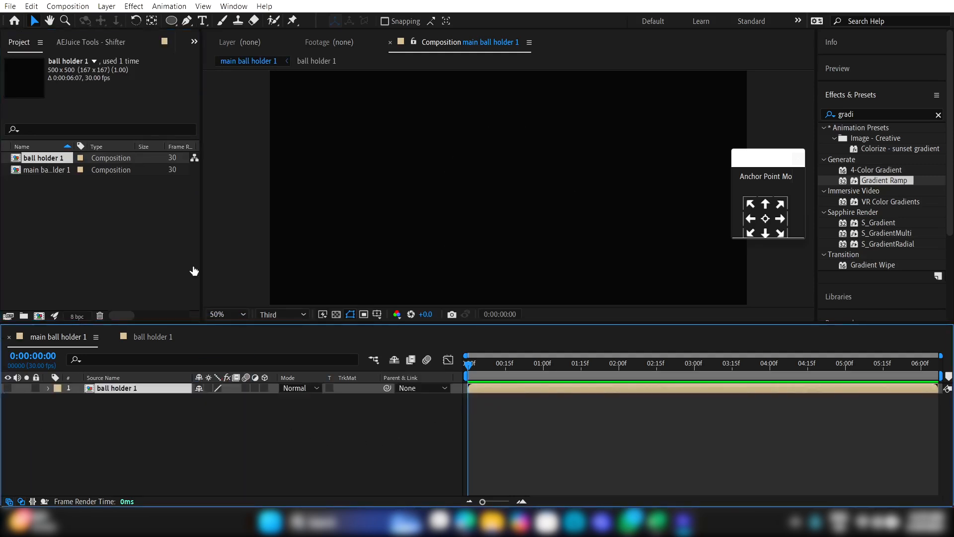
Step: Set up the Pen tool with no layer selected, fill None and a 5 px stroke
left_click(187, 23)
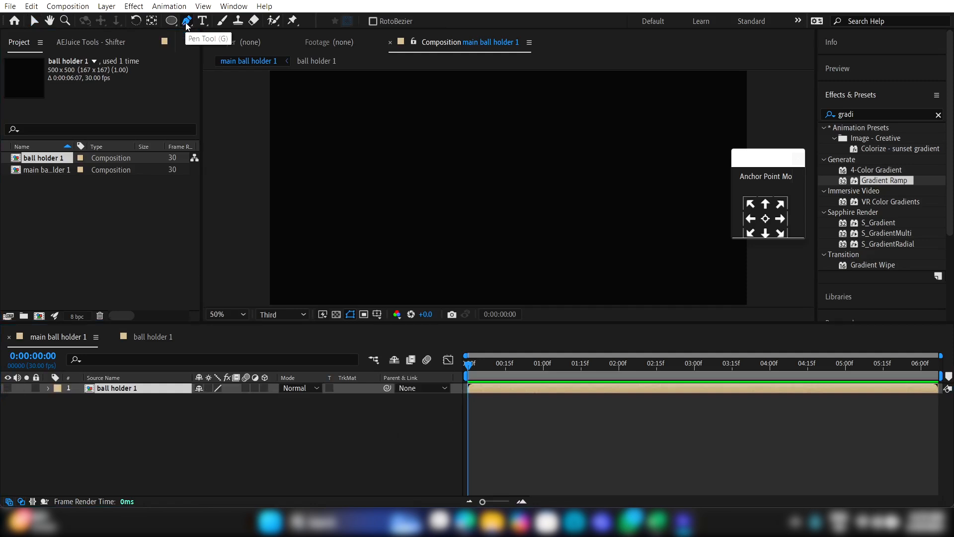
left_click(264, 441)
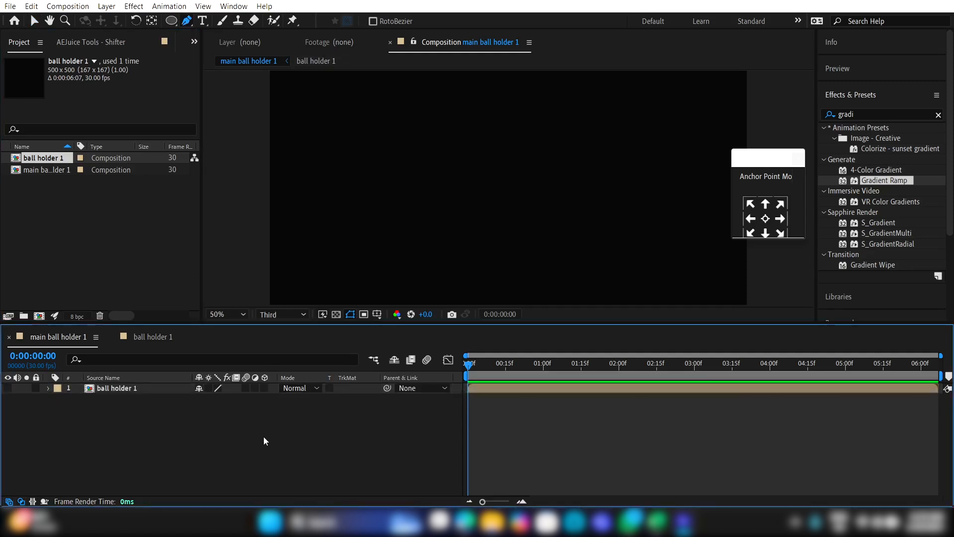
left_click(372, 21)
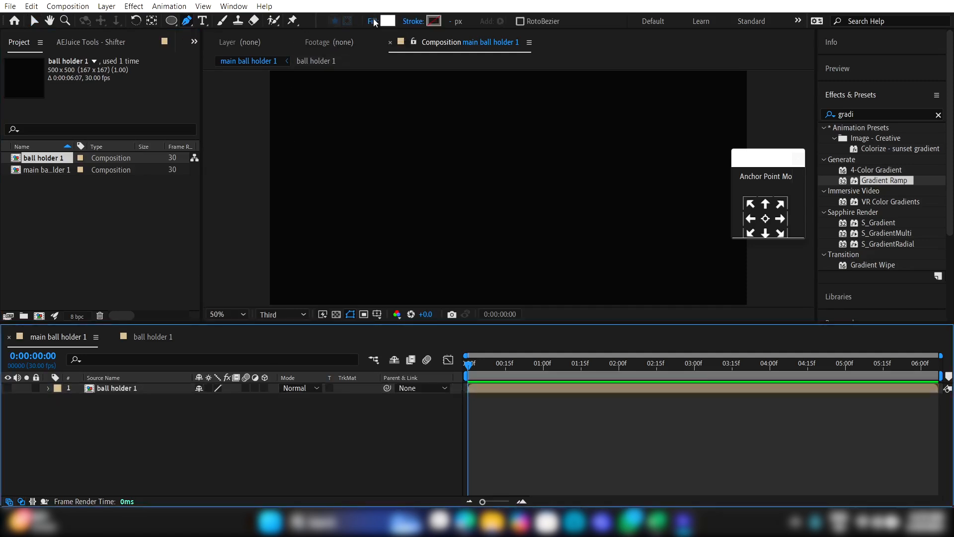
left_click(293, 162)
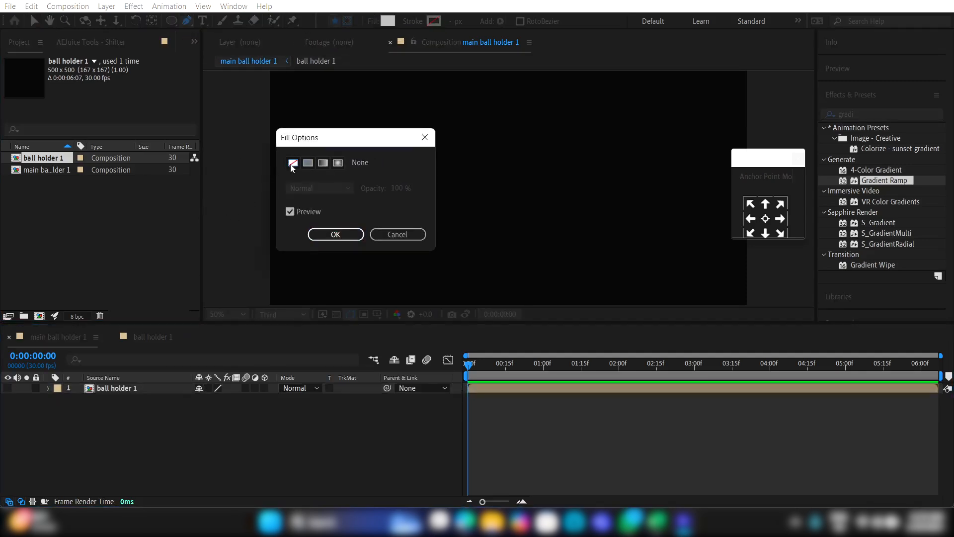
left_click(336, 234)
left_click(452, 22)
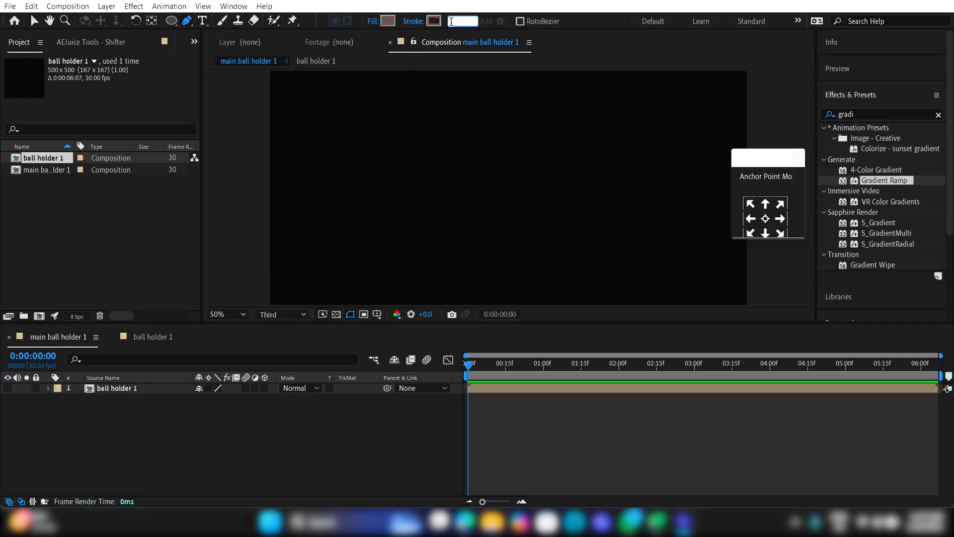
type("5")
key("Return")
Step: Draw a four-point zigzag path from below the frame to above its upper edge, and adjust its two middle points
scroll(424, 278, "down", 2)
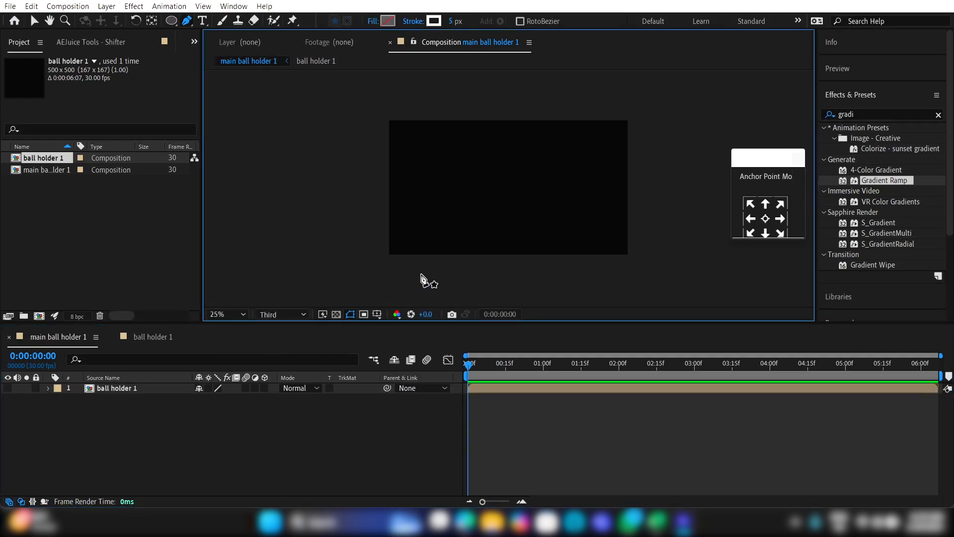
left_click(425, 291)
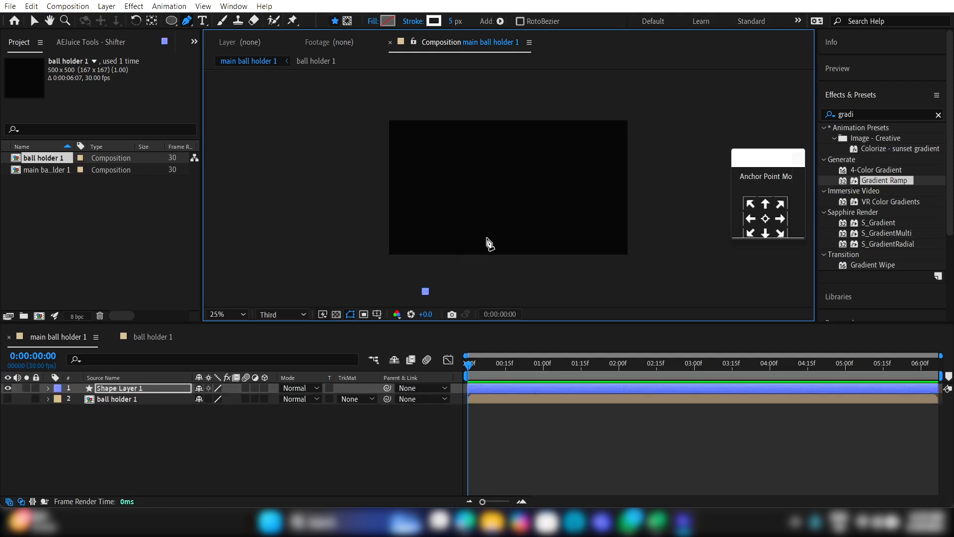
left_click(493, 232)
left_click(451, 209)
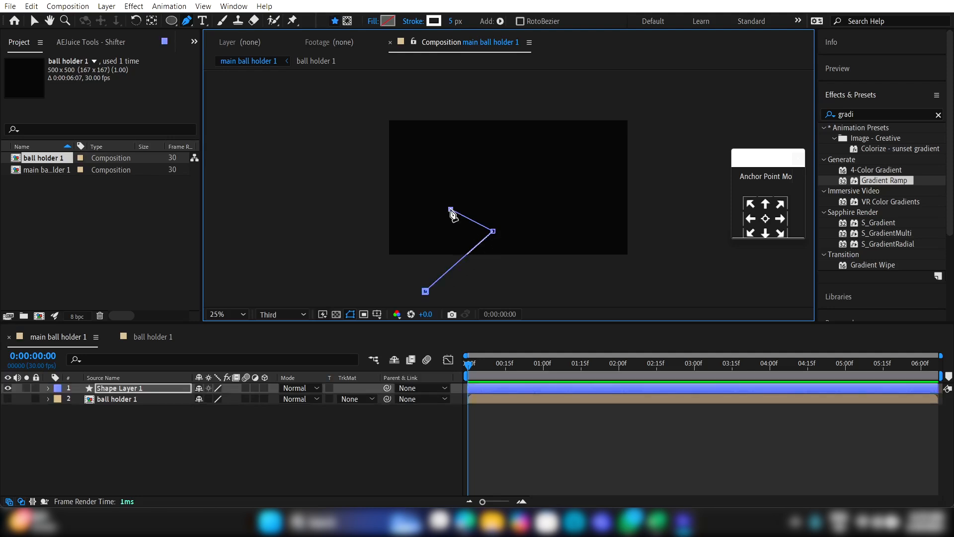
left_click(574, 110)
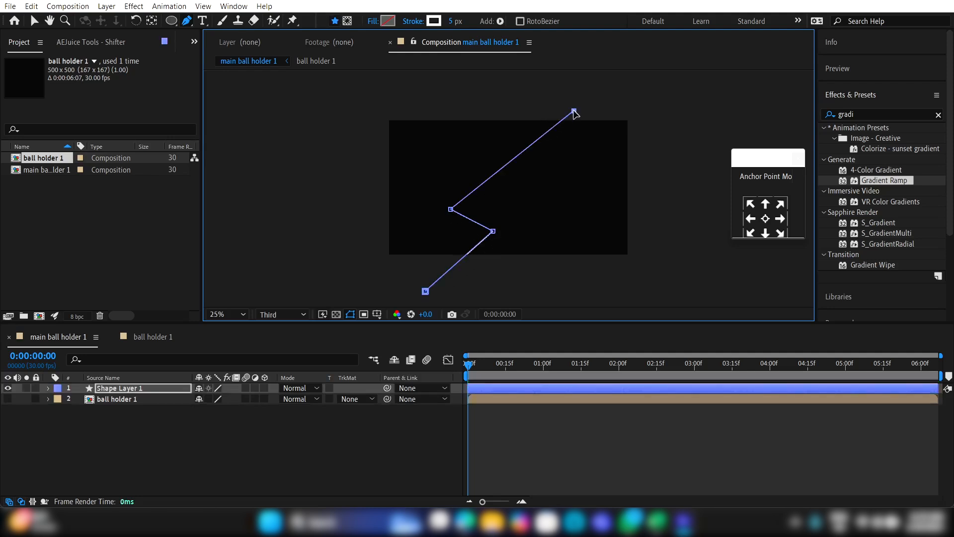
key("v")
left_click_drag(451, 209, 460, 208)
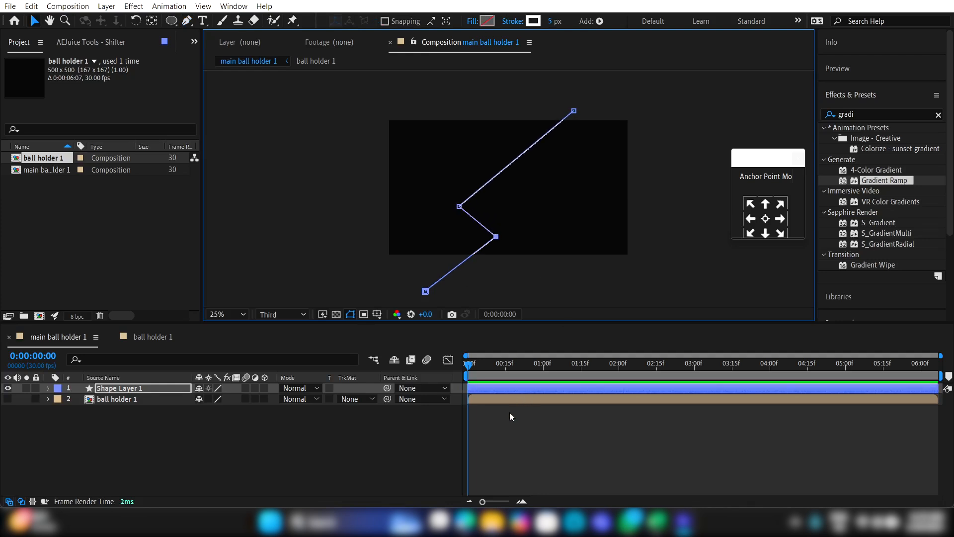
Step: Filter the properties of Shape Layer 1 for "path" and select the Path property of Path 1
left_click(495, 389)
left_click(122, 358)
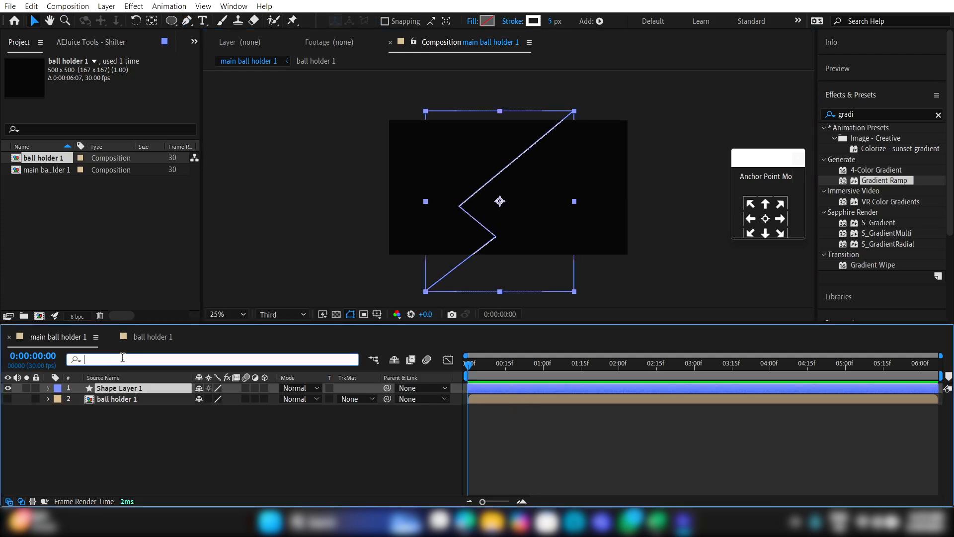
type("path")
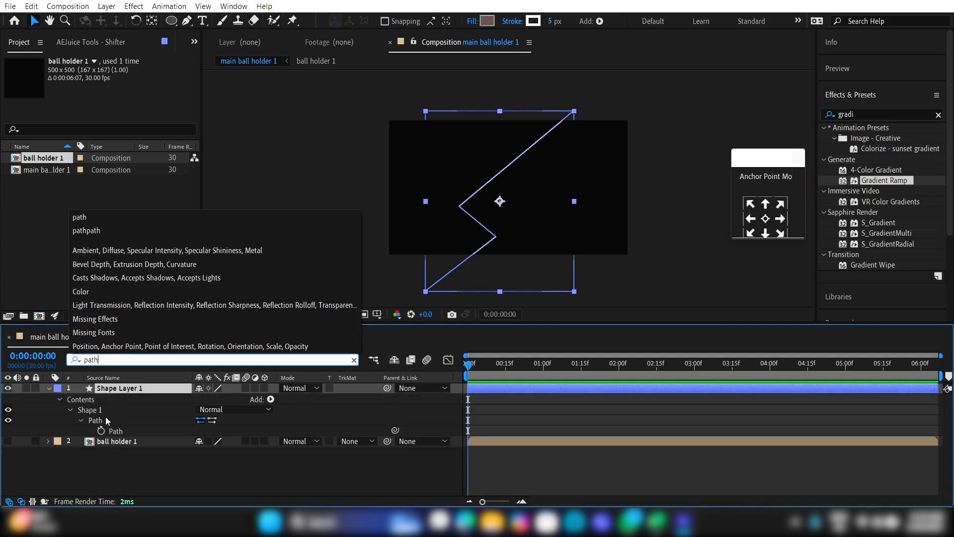
left_click(105, 419)
left_click(113, 431)
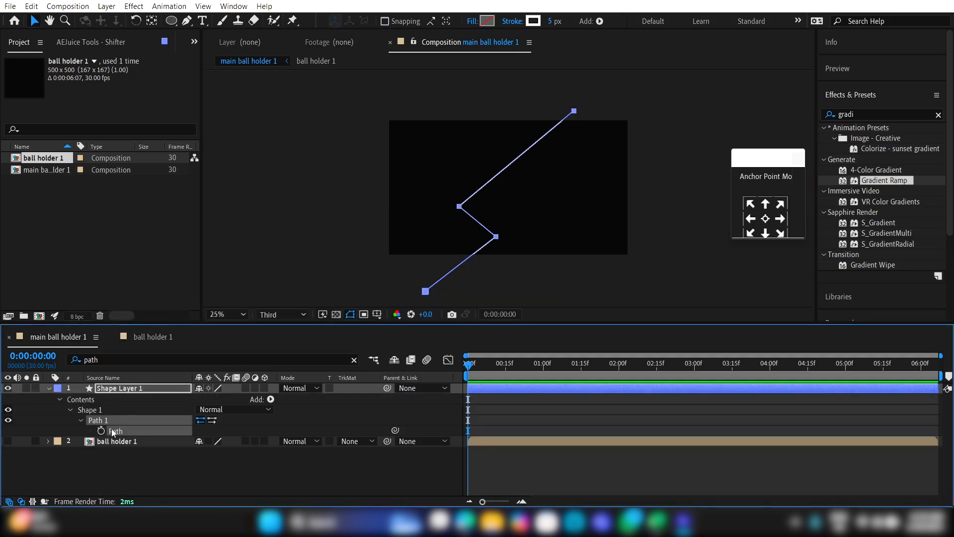
Step: Make the ball holder 1 layer visible and add a Position keyframe to it at 0:00:00:00
left_click(110, 440)
left_click(7, 441)
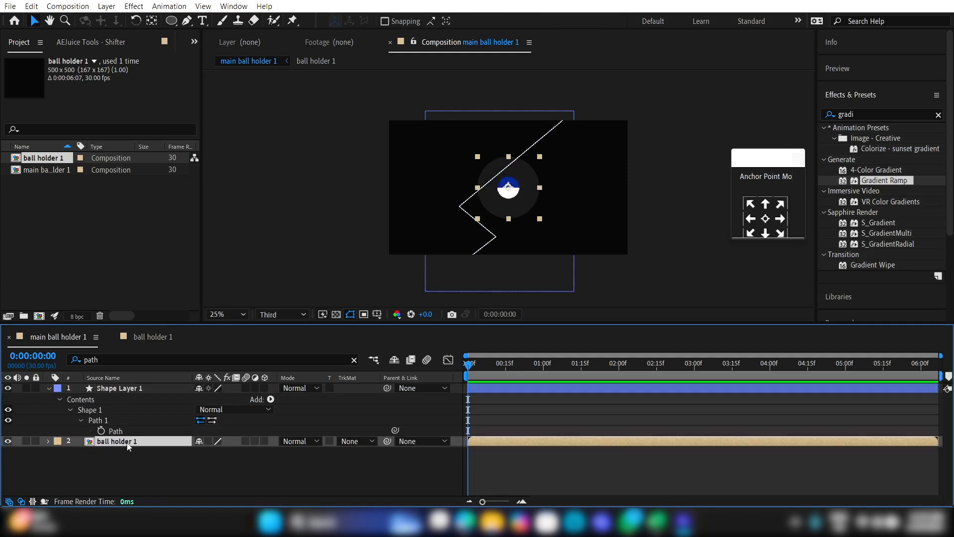
key("p")
left_click(83, 413)
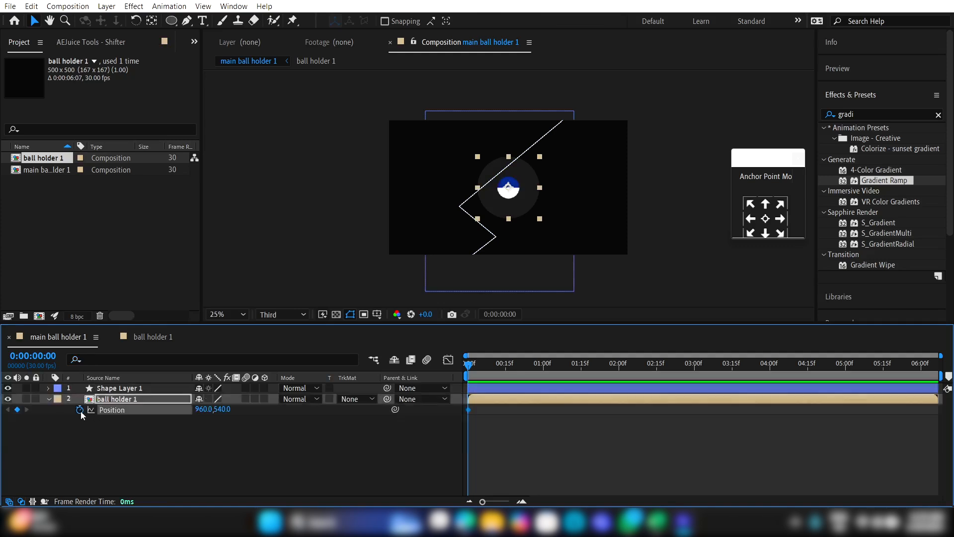
Step: Paste the copied path into ball holder 1's Position, compress the keyframes to end at 0:00:01:15, and preview the motion
key("ctrl+v")
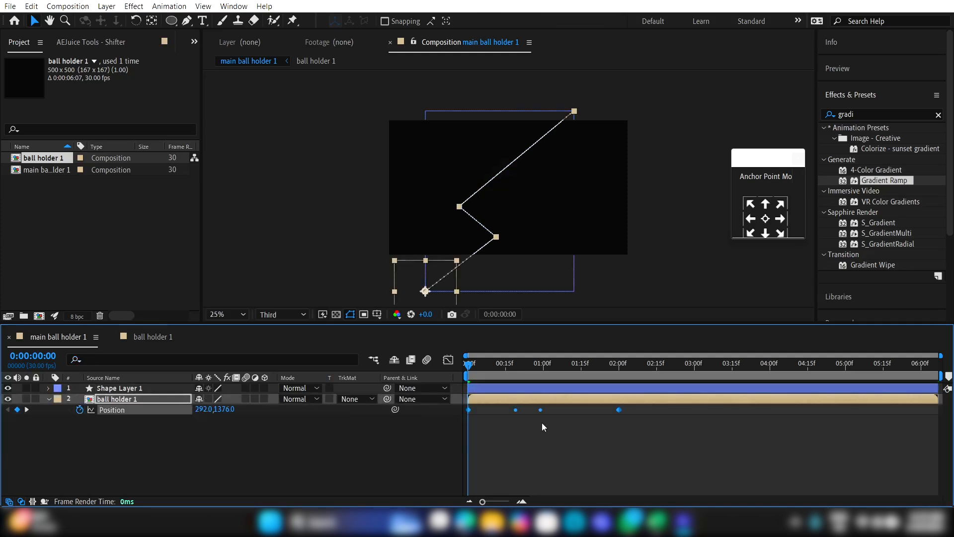
left_click_drag(619, 409, 605, 412)
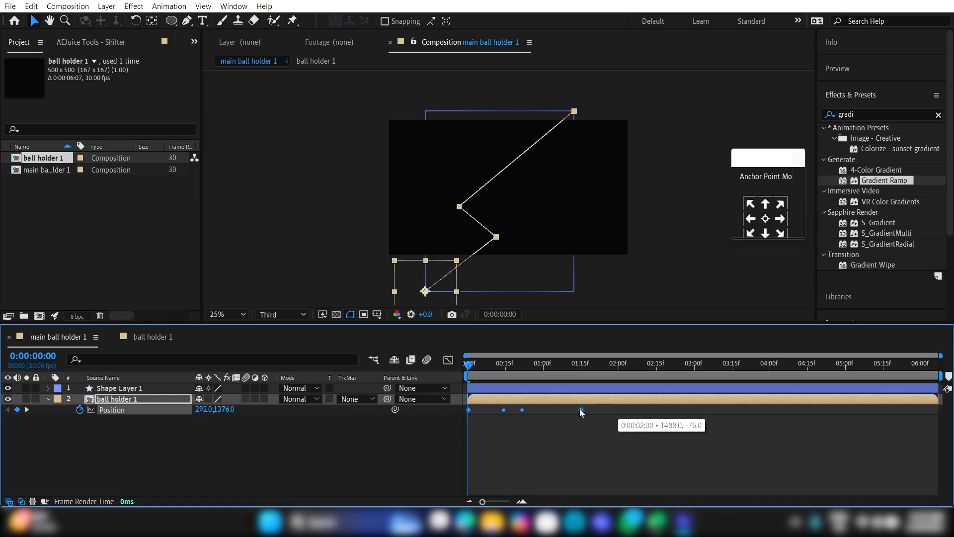
key("space")
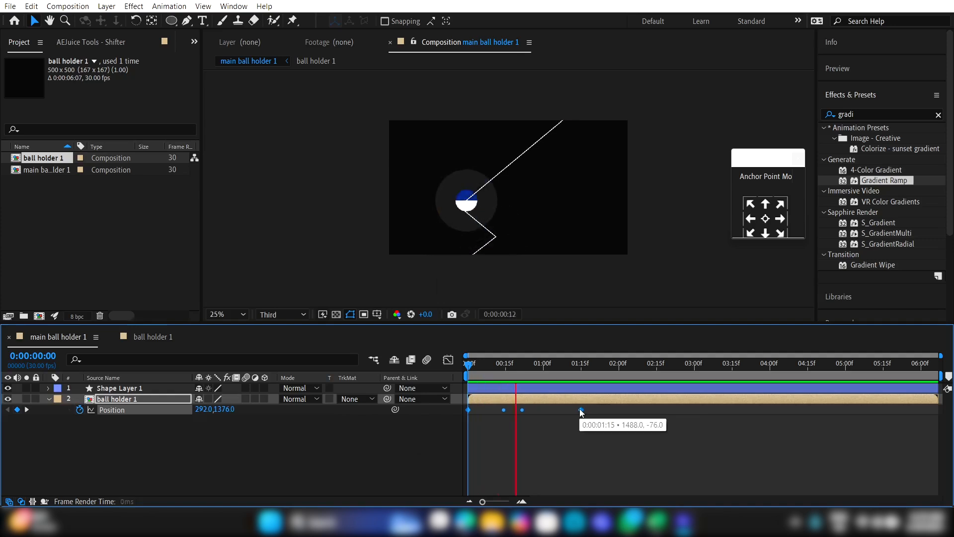
key("space")
Step: Set the Scale of the ball holder 1 layer to 60%
left_click(143, 400)
key("s")
left_click_drag(209, 409, 205, 408)
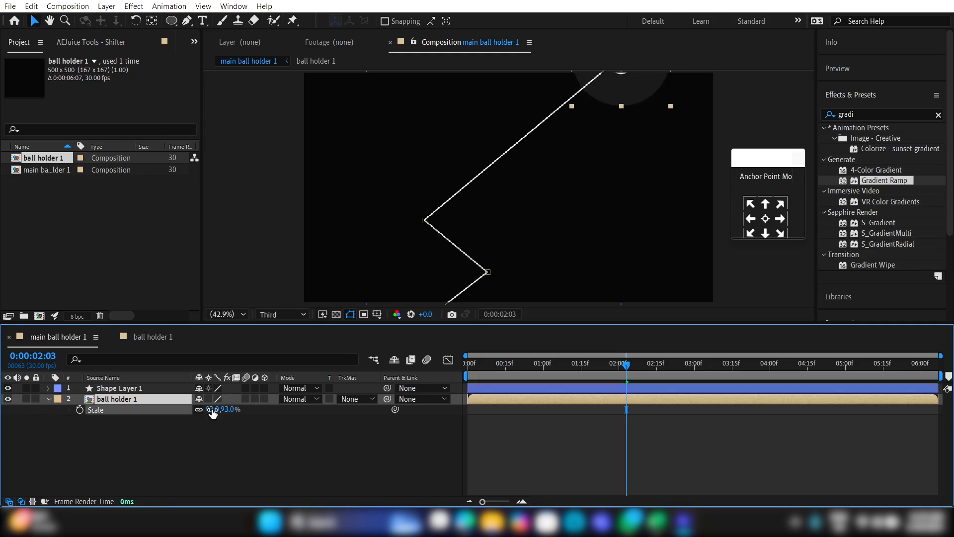
left_click(550, 367)
left_click_drag(550, 368, 546, 368)
left_click(213, 409)
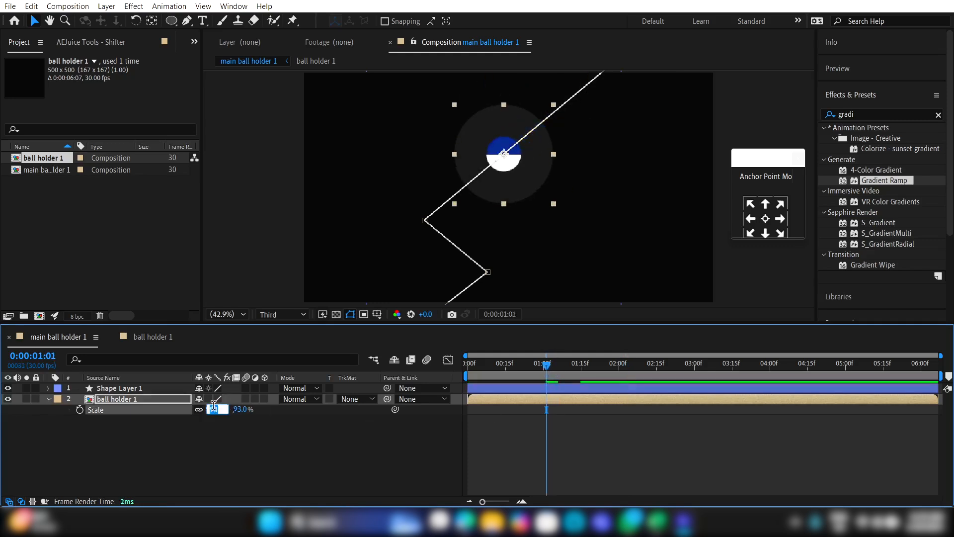
key("Return")
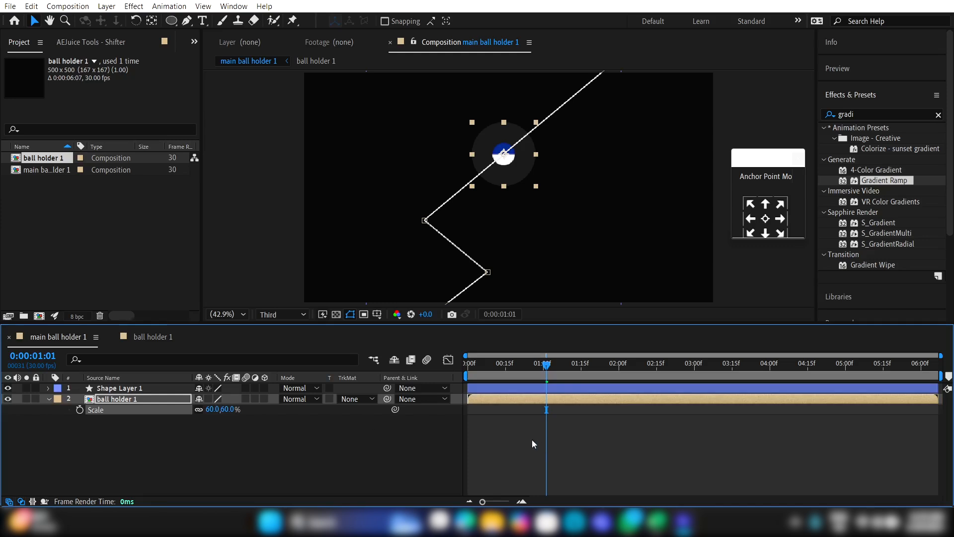
Step: Set the stroke width of Shape Layer 1 to 12 px
left_click_drag(527, 371, 559, 367)
left_click(507, 387)
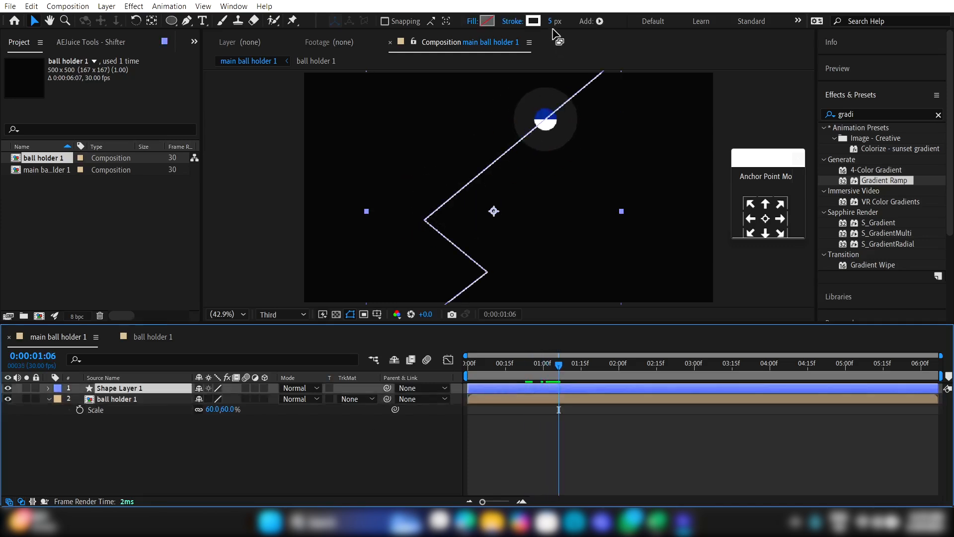
type("12")
key("Return")
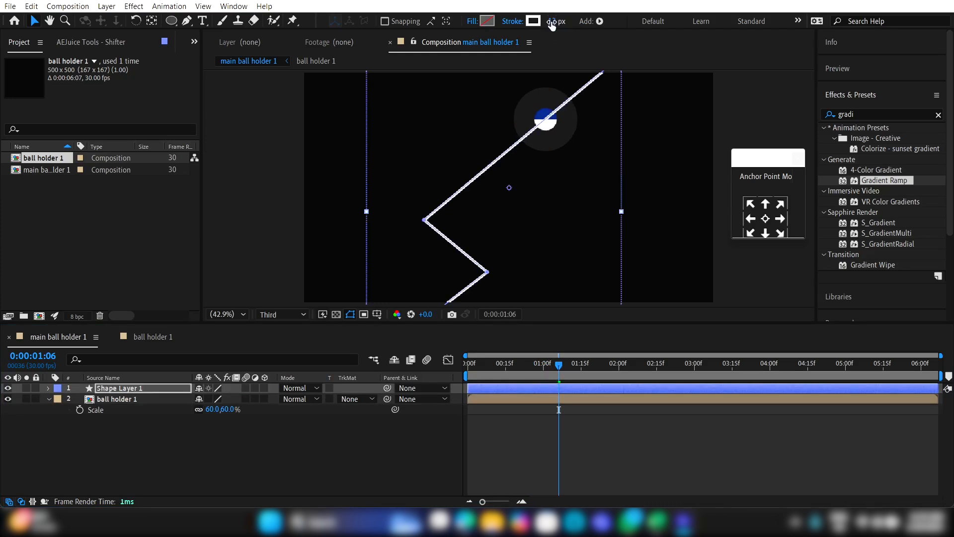
Step: Add Trim Paths to Shape Layer 1 and keyframe its Start and End at 0% at 0:00:01:06
left_click(600, 21)
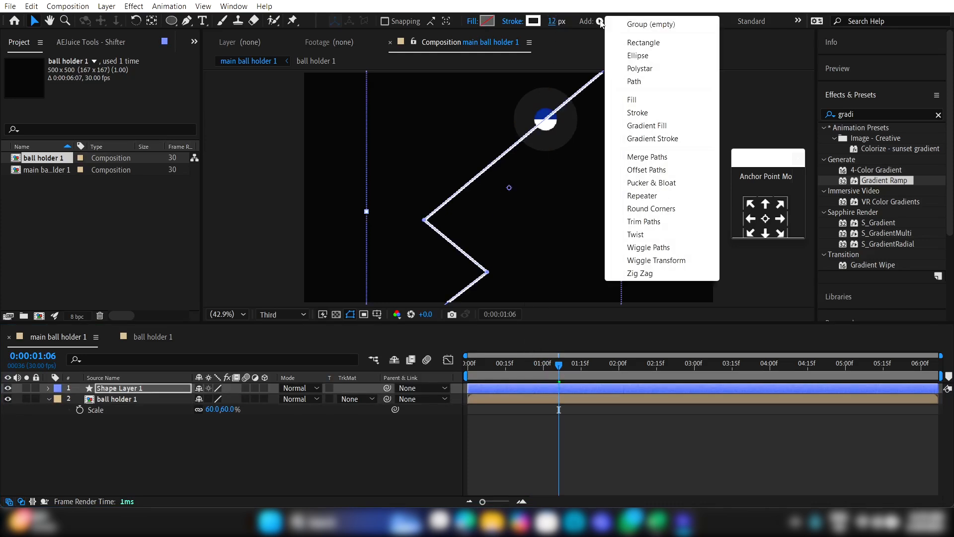
left_click(631, 224)
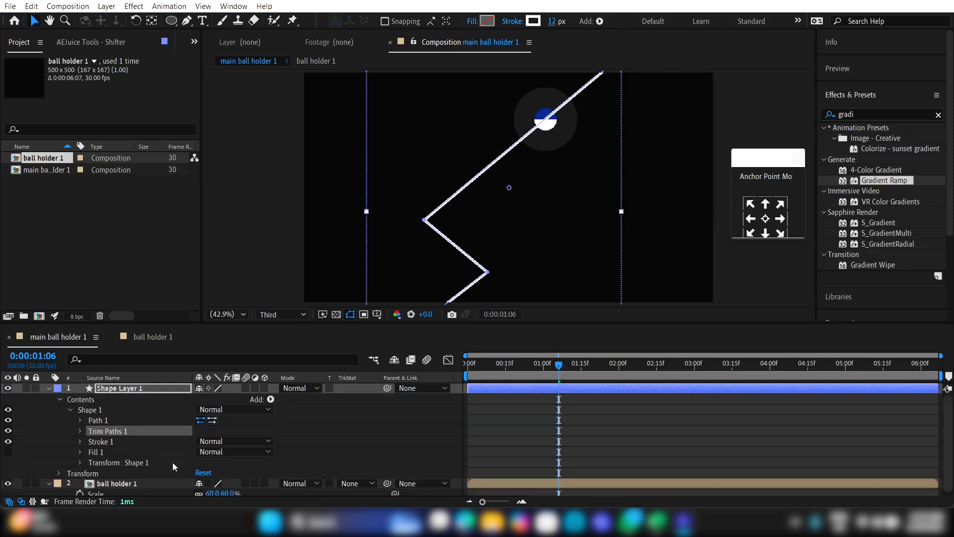
left_click(80, 431)
left_click(101, 452)
left_click(101, 441)
left_click_drag(204, 452, 118, 454)
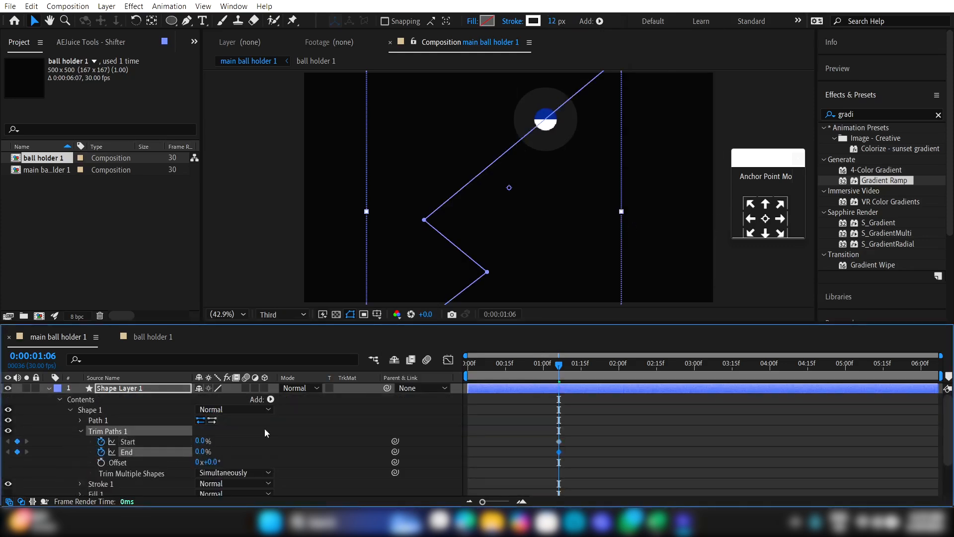
Step: At 0:00:01:20, set the Trim Paths End and Start to 100%
left_click(594, 373)
left_click_drag(201, 453, 311, 442)
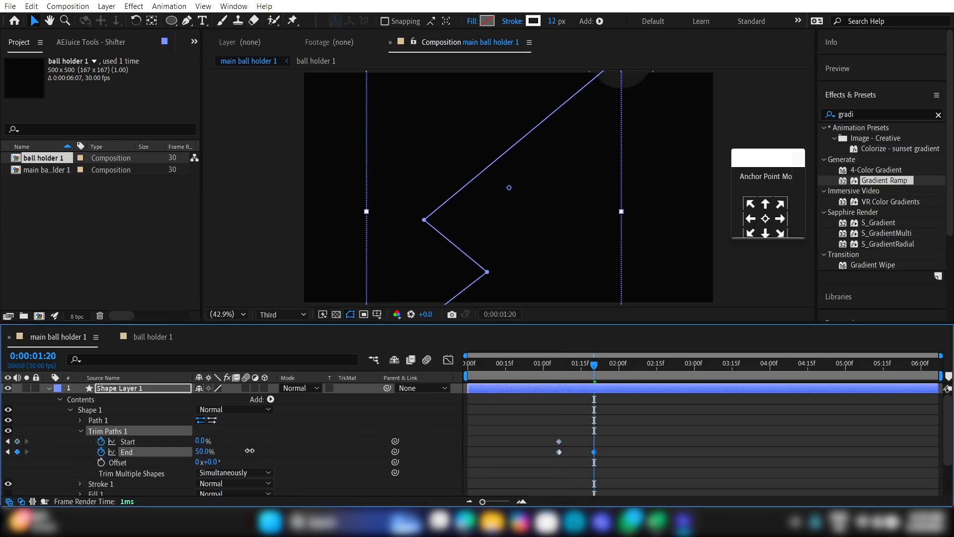
left_click_drag(204, 443, 308, 442)
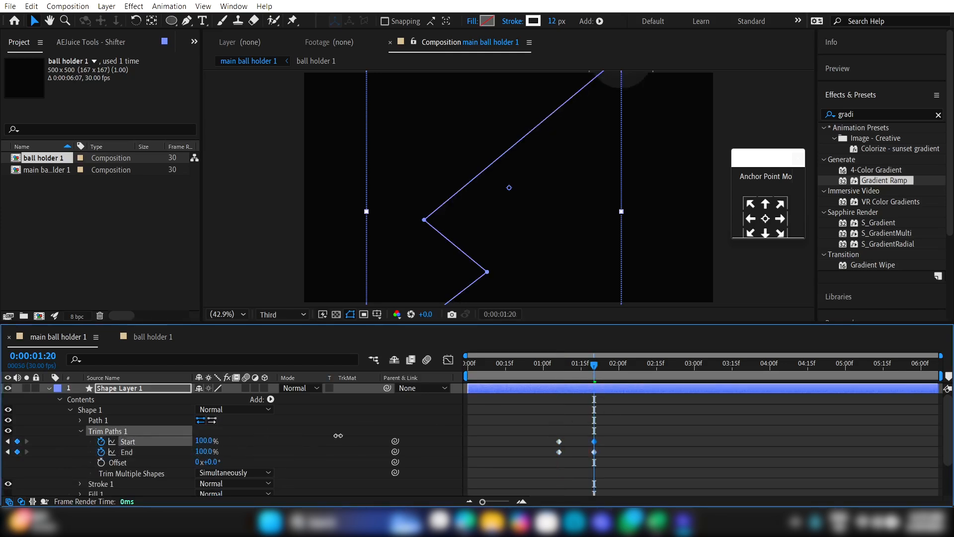
Step: Show both layers' keyframes and retime the Trim Paths Start and End keyframes to match the ball's Position keyframes
key("u")
left_click(553, 419)
key("p")
left_click(620, 400)
left_click_drag(620, 400, 534, 415)
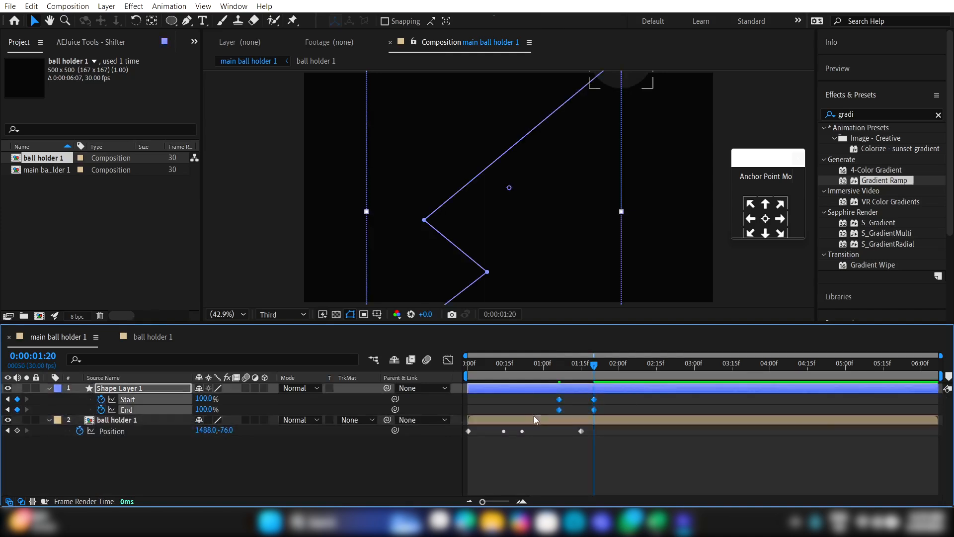
mouse_move(595, 404)
left_mouse_down()
mouse_move(503, 407)
mouse_move(508, 398)
mouse_move(494, 412)
mouse_move(519, 399)
mouse_move(607, 395)
left_mouse_up()
Step: Offset the Trim Paths Start keyframes about 8 frames behind the End keyframes and preview the trail
left_click(503, 369)
left_click(596, 396)
left_click_drag(511, 397, 487, 398)
left_click_drag(479, 365, 443, 365)
key("space")
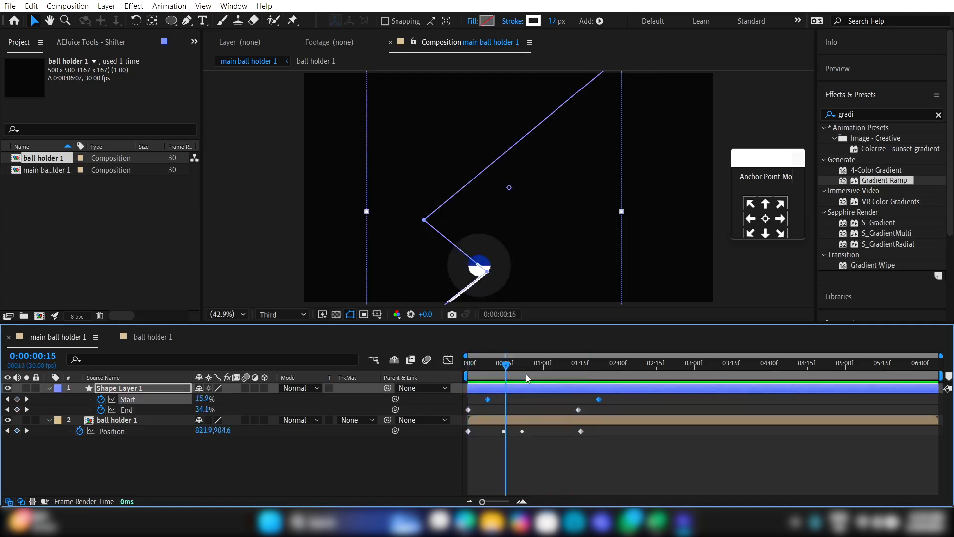
Step: Move Shape Layer 1 below ball holder 1 and set its stroke taper's Start Length to 50%
left_click_drag(150, 391, 151, 436)
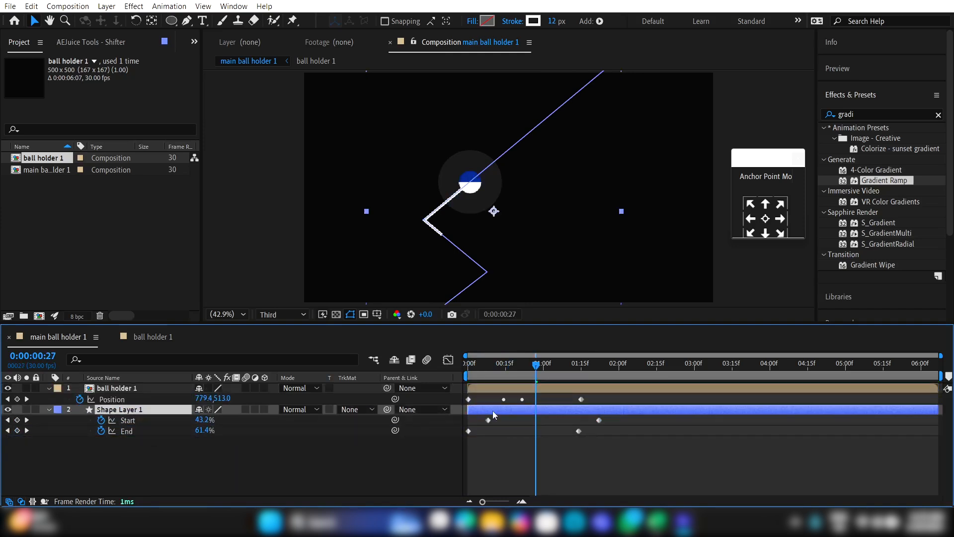
left_click(186, 359)
type("taper")
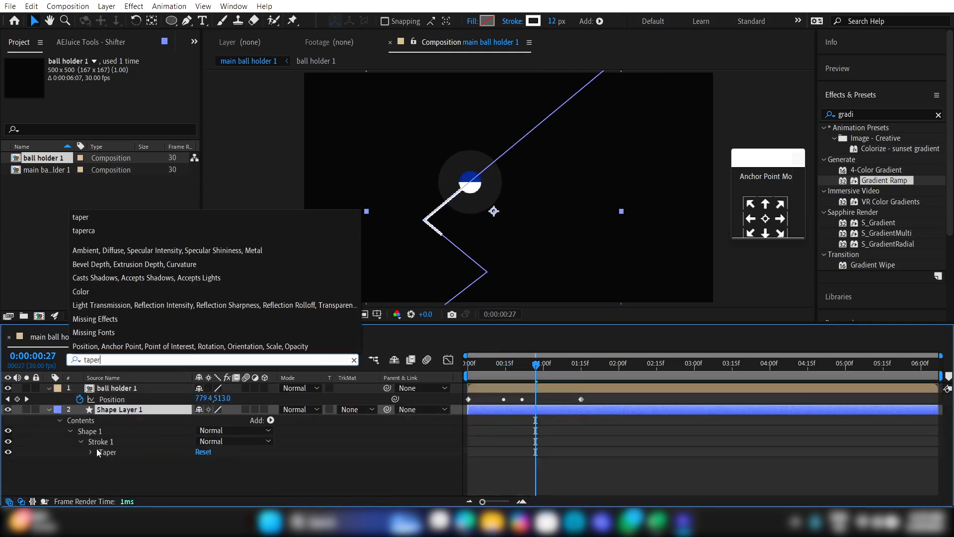
left_click(91, 451)
left_click(90, 451)
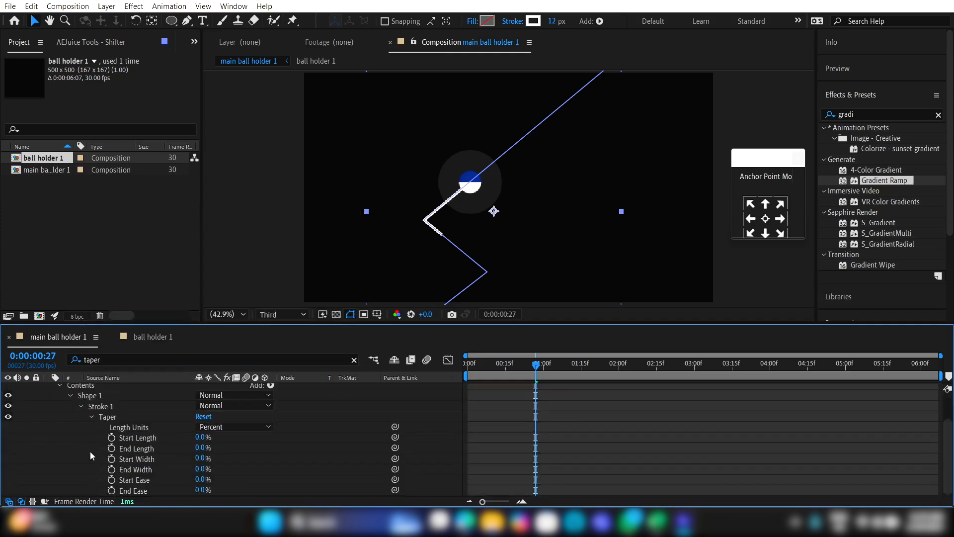
left_click(204, 438)
type("50")
key("Return")
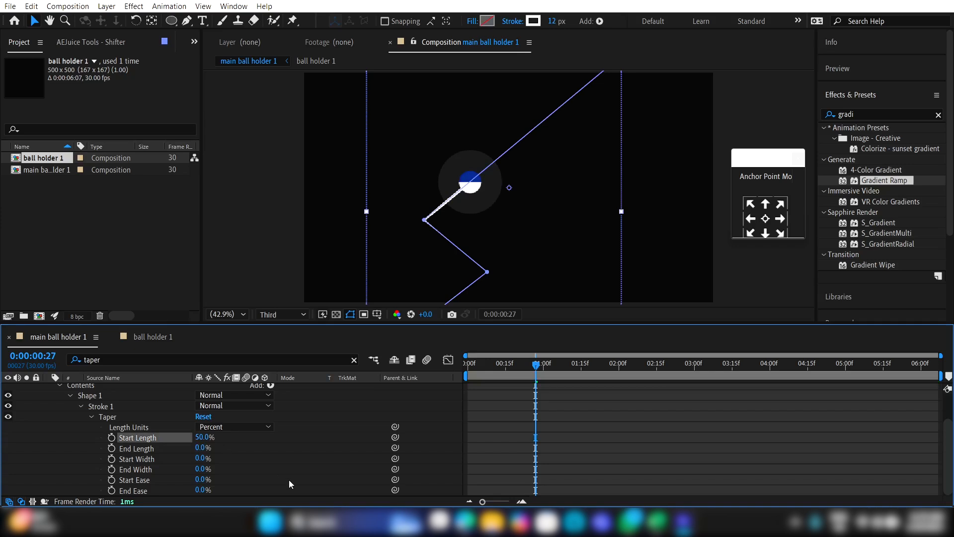
Step: Show Shape Layer 1's keyframes and move the second Trim Paths Start keyframe to about 0:00:01:27
scroll(304, 455, "up", 2)
left_click(529, 408)
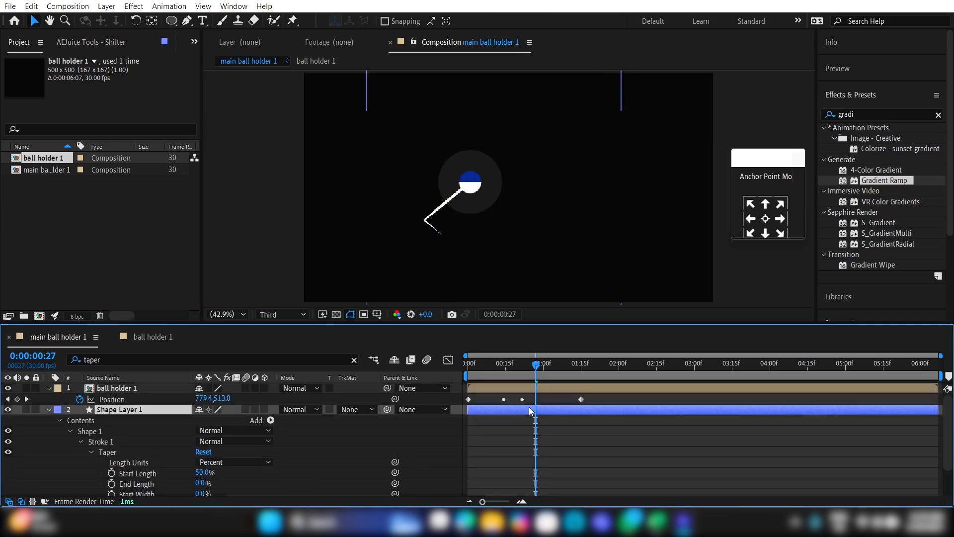
key("u")
left_click_drag(536, 368, 541, 371)
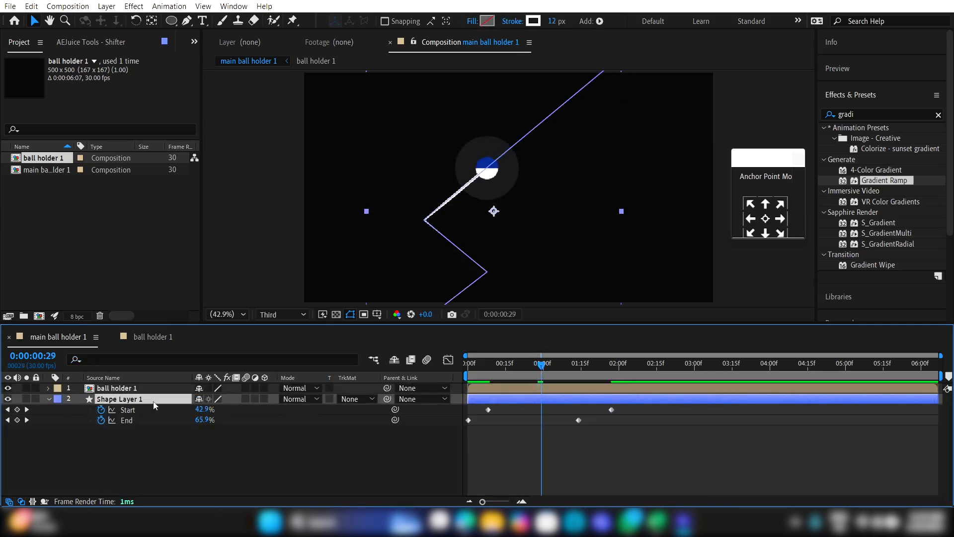
Step: Add a Gradient Overlay layer style to Shape Layer 1 and expand its settings
right_click(154, 404)
mouse_move(194, 219)
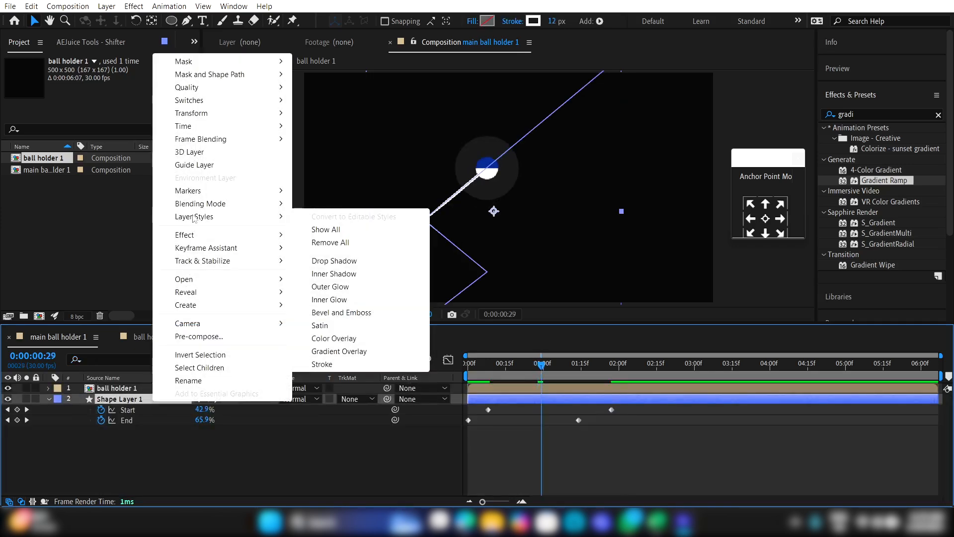
left_click(346, 352)
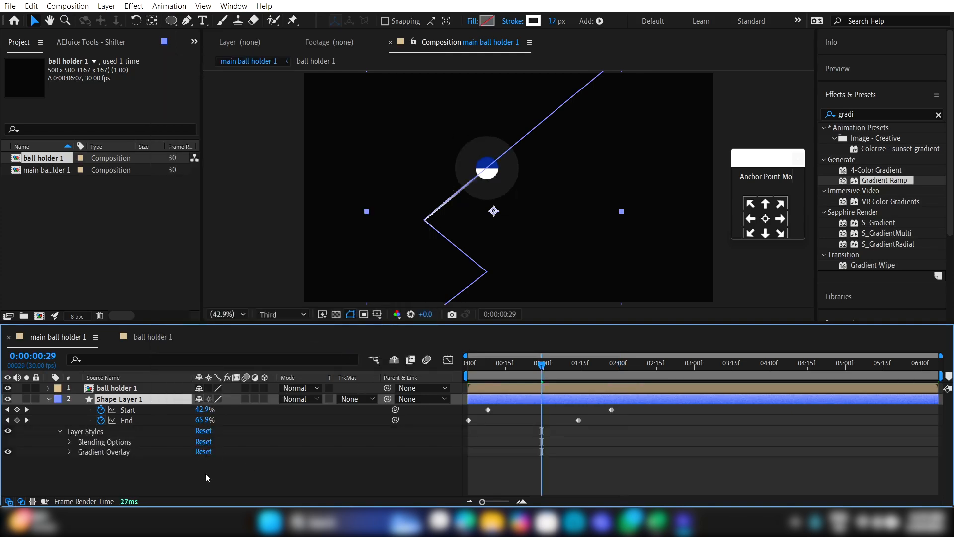
left_click(69, 451)
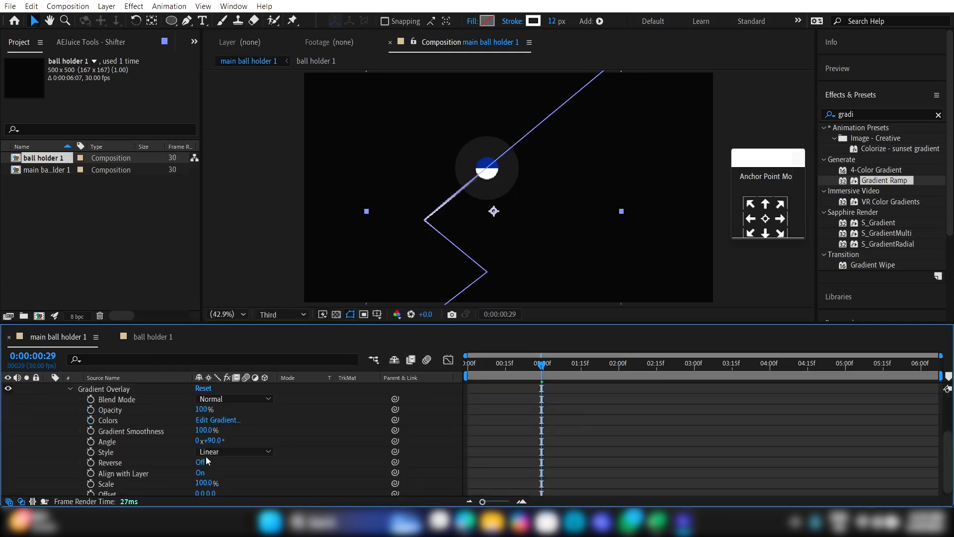
Step: Edit the overlay gradient, making its first stop magenta (E100F5) and adding a turquoise middle stop (00F3DB)
left_click(220, 421)
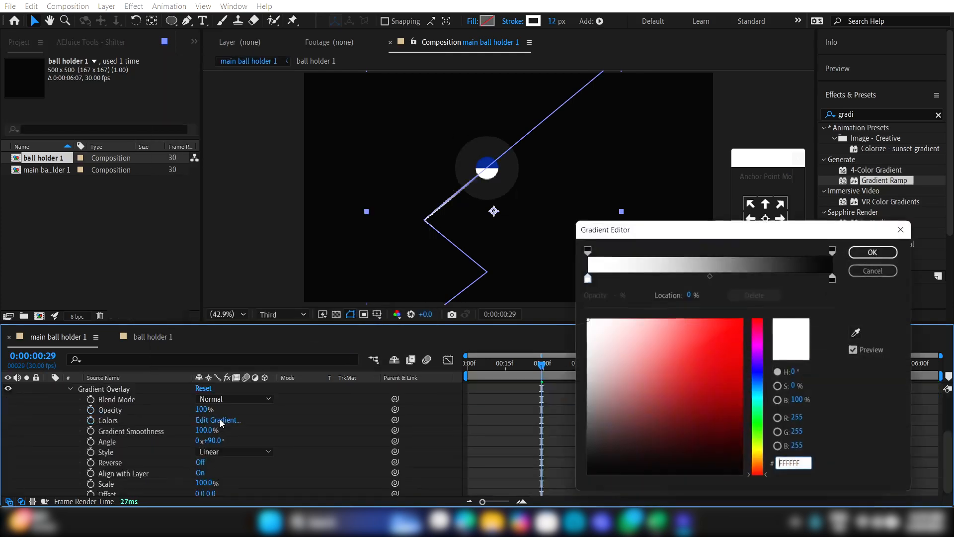
left_click(586, 278)
left_click(757, 348)
left_click_drag(716, 335, 744, 326)
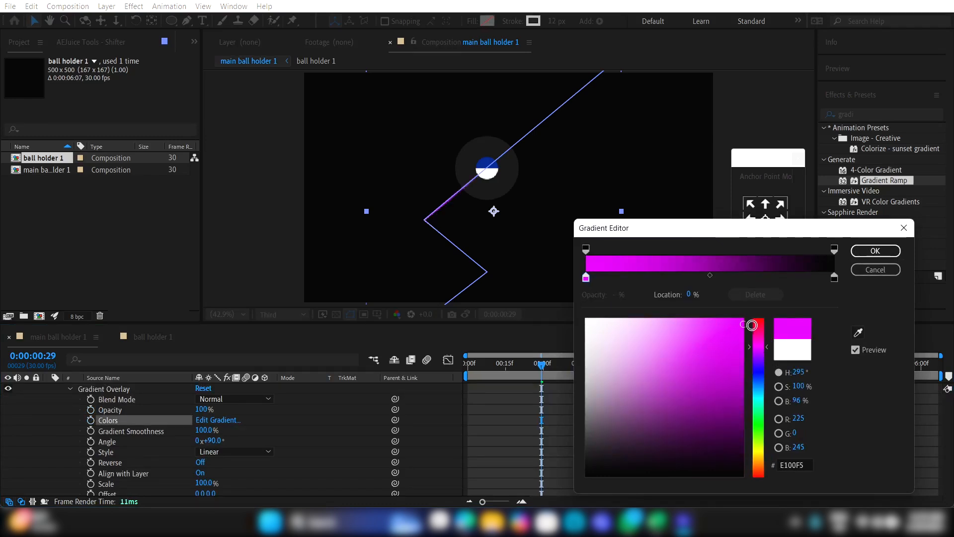
left_click(694, 277)
left_click_drag(763, 386, 761, 405)
left_click(728, 335)
Step: Make the gradient's last stop bright blue, move the middle stop to 48.2%, and apply the gradient
left_click(834, 277)
left_click(757, 373)
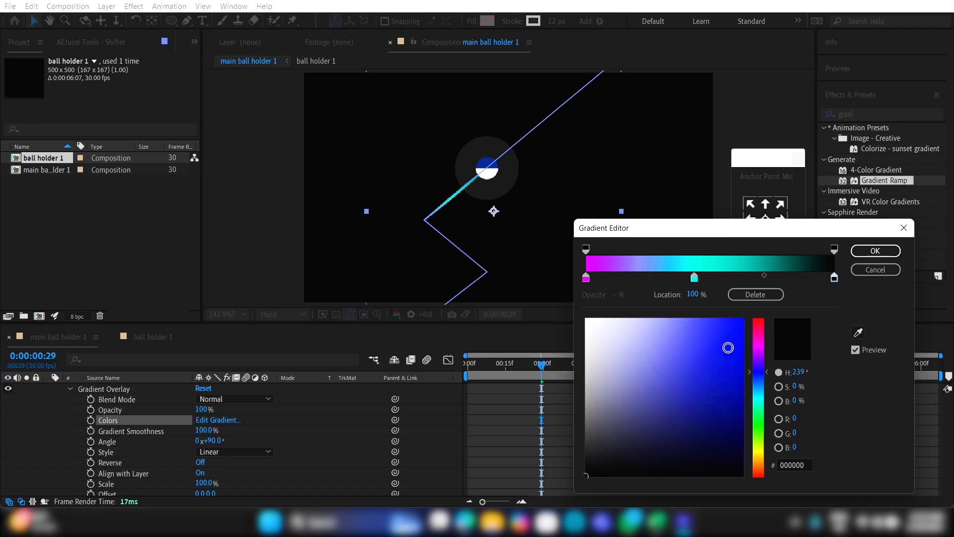
left_click(737, 330)
left_click_drag(694, 280, 705, 281)
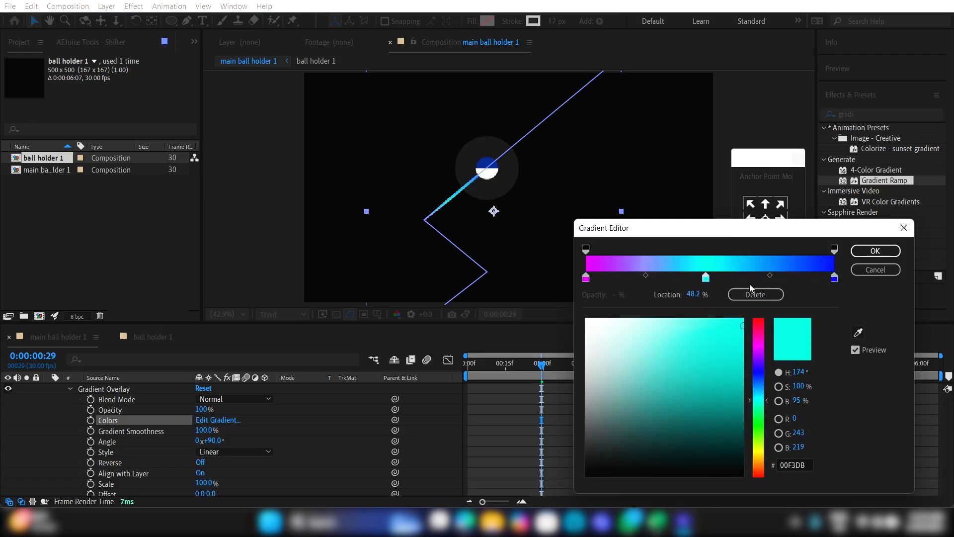
left_click(875, 251)
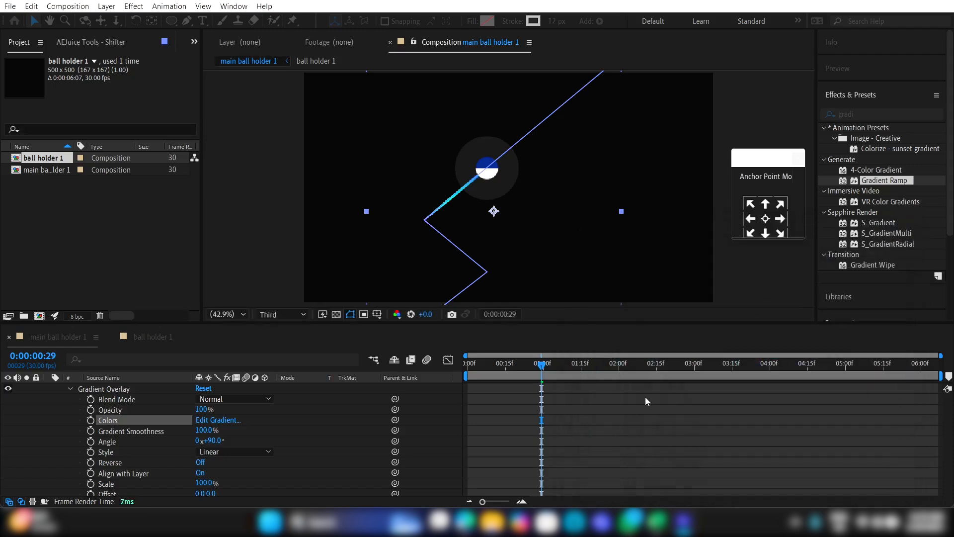
Step: Preview the ball's motion with the tapered gradient trail from about 0:00:00:05
scroll(568, 449, "up", 3)
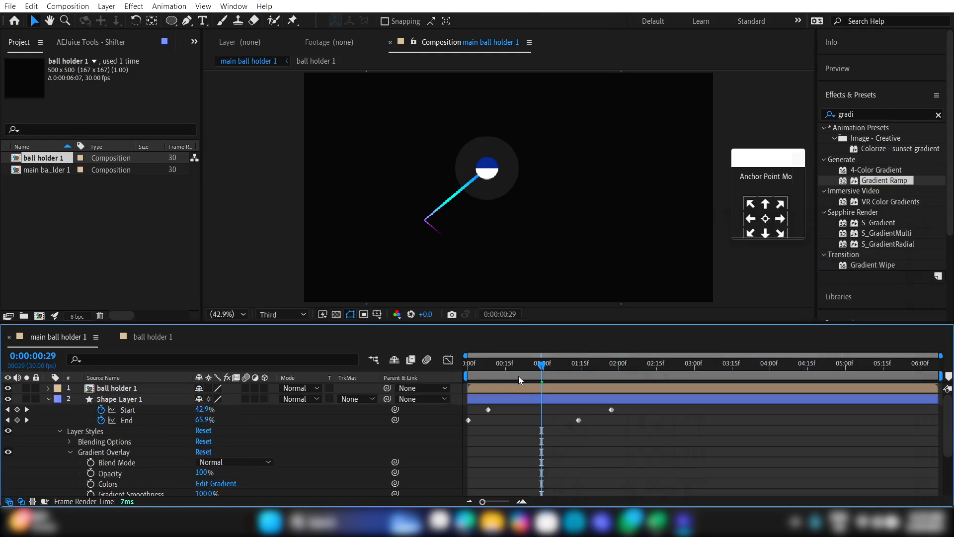
left_click_drag(517, 375, 481, 377)
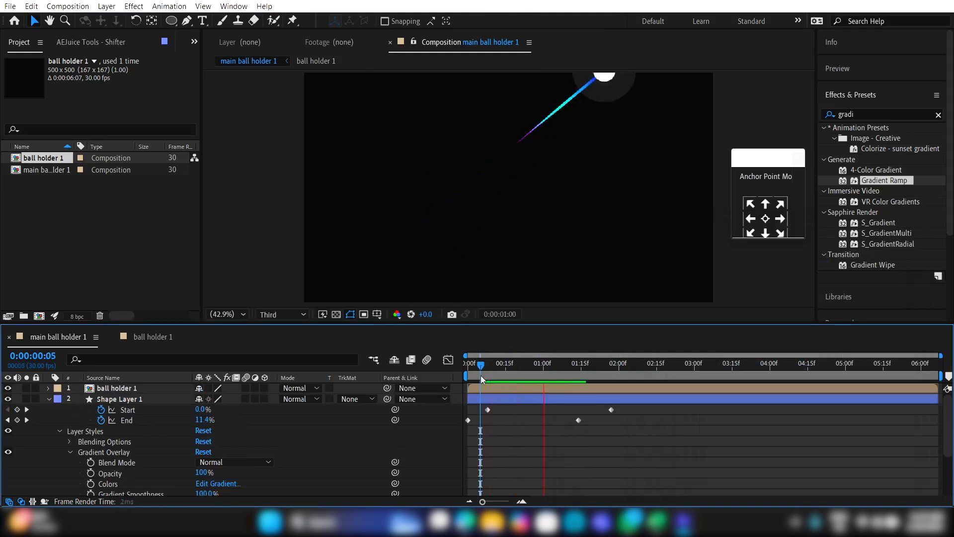
key("space")
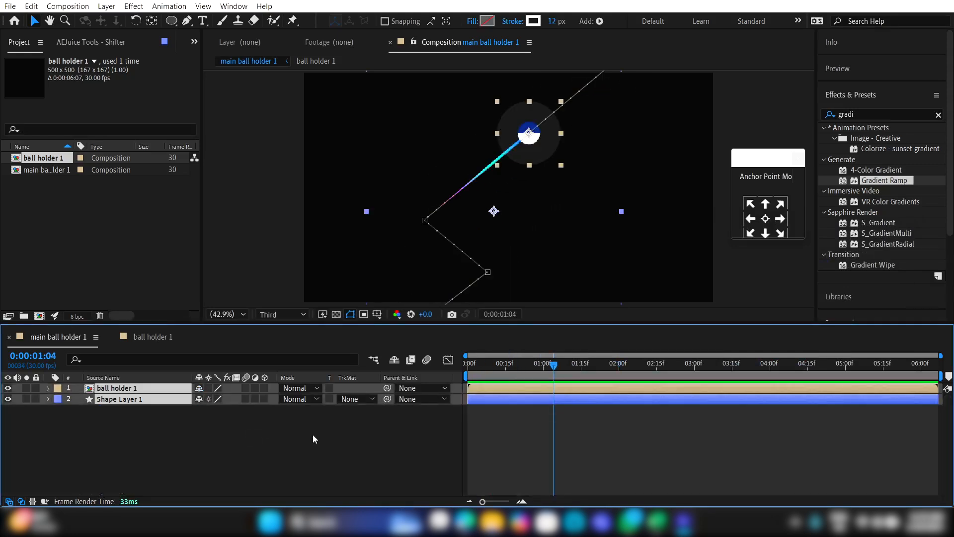
Step: With no layer selected, draw a long, thin horizontal rectangle below the ball and centre its anchor point
left_click(316, 440)
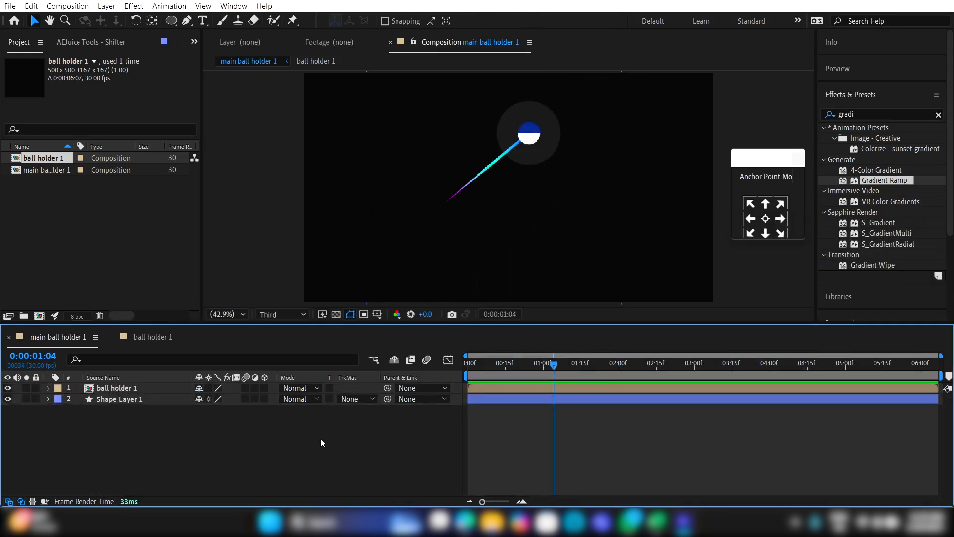
left_click(170, 22)
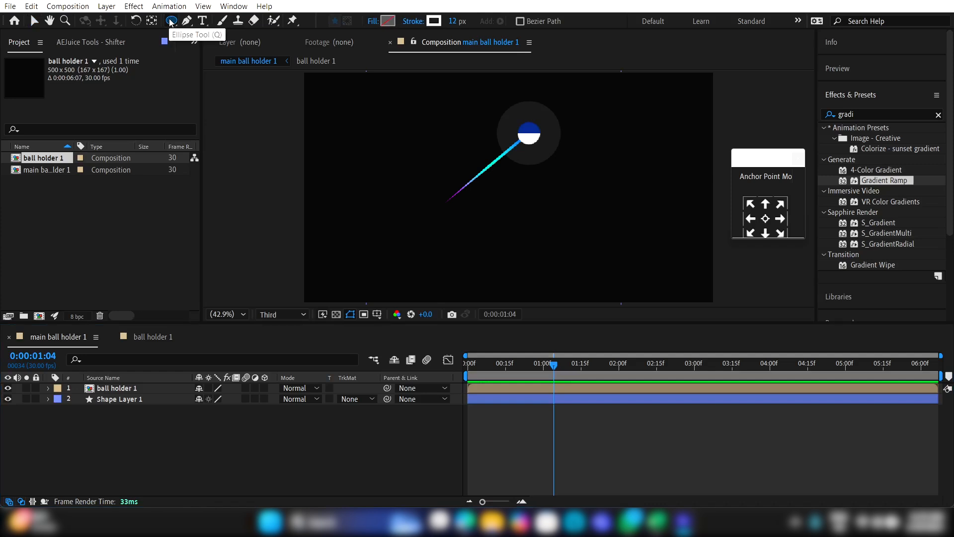
key("q")
key("q")
key("q")
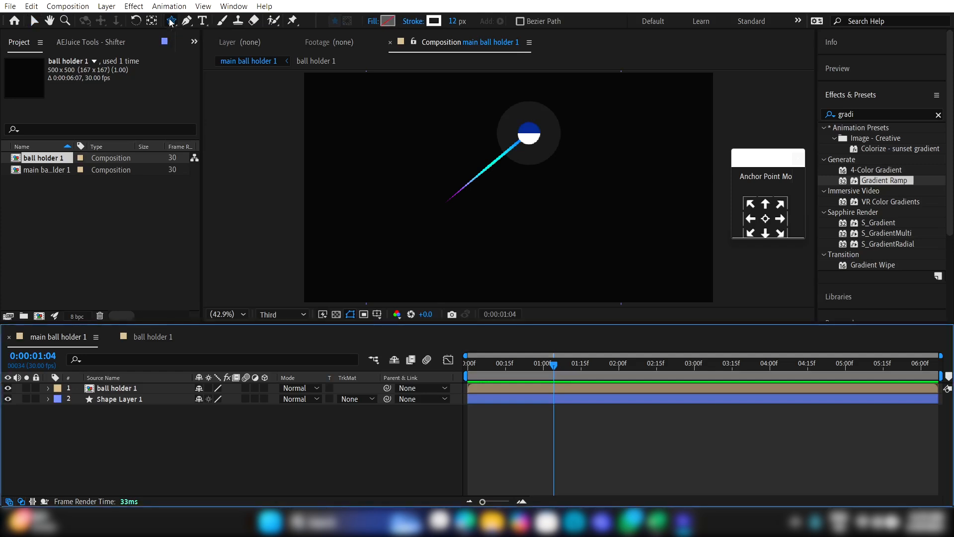
left_click_drag(488, 203, 626, 215)
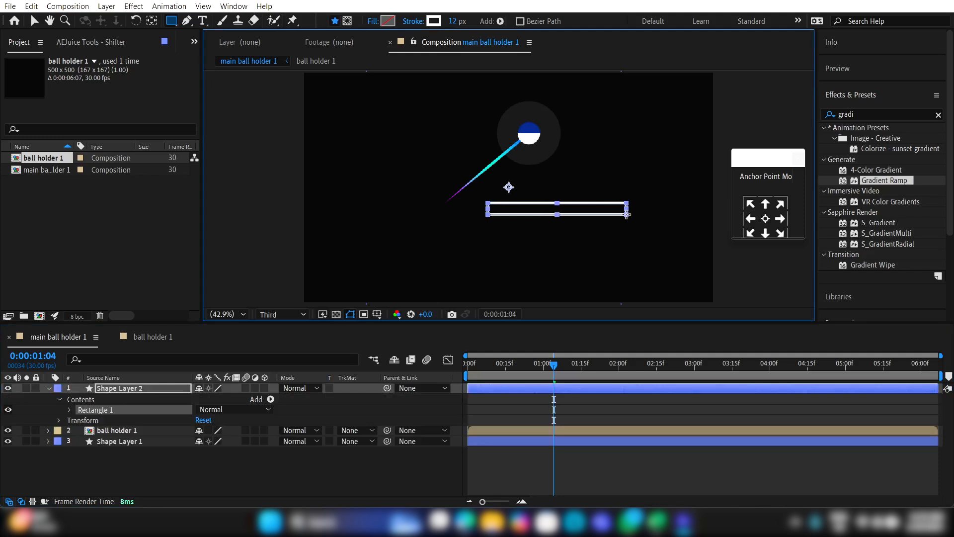
key("ctrl+alt+Home")
Step: Remove the rectangle's stroke and fill it with bright blue 1560FD
left_click(417, 21)
left_click(293, 163)
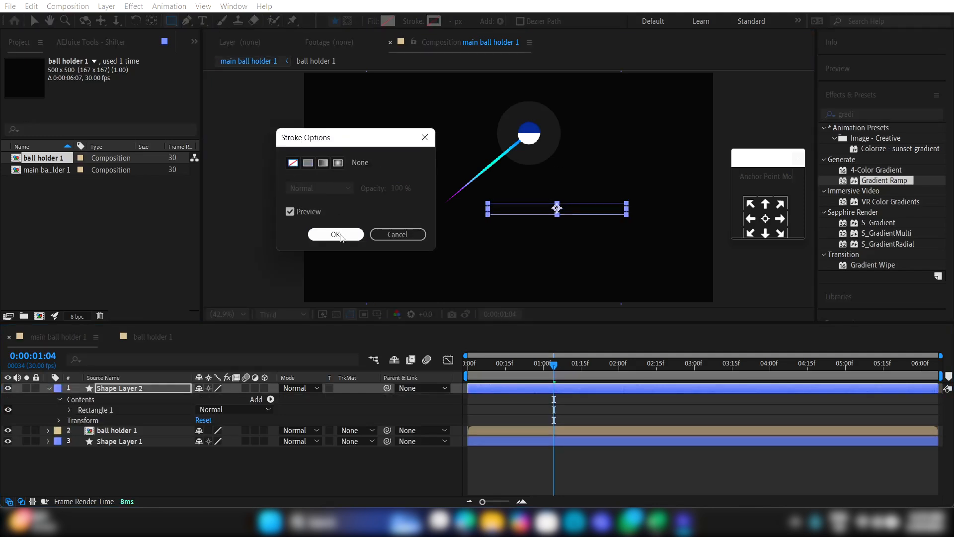
left_click(335, 234)
left_click(388, 21)
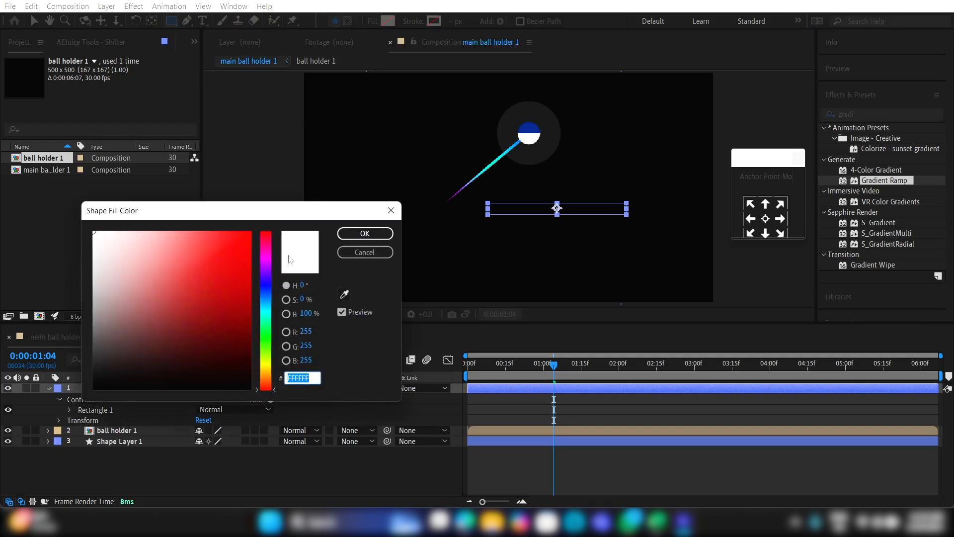
left_click(268, 291)
left_click_drag(240, 266, 238, 232)
left_click(267, 293)
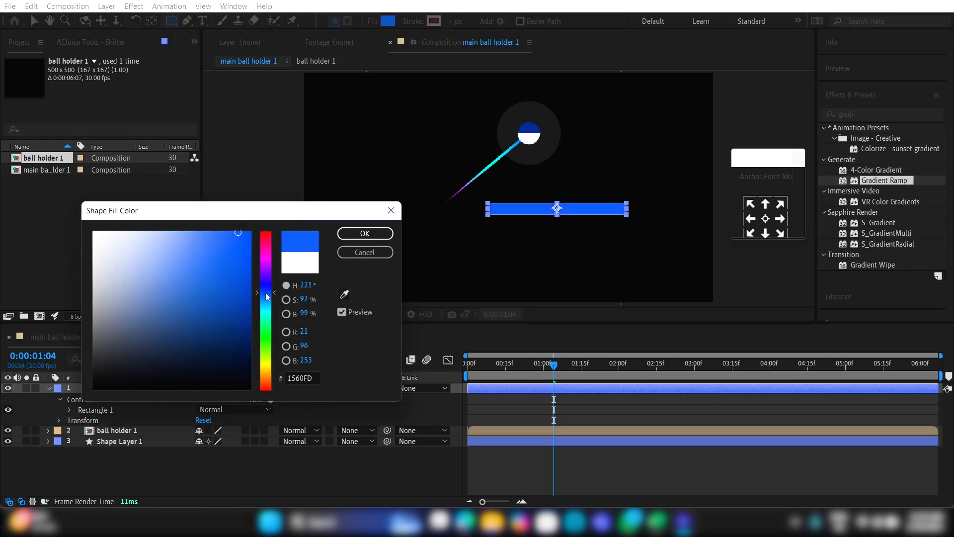
left_click(365, 233)
Step: Set the rotation of Shape Layer 2 to 45°
left_click_drag(549, 367, 558, 366)
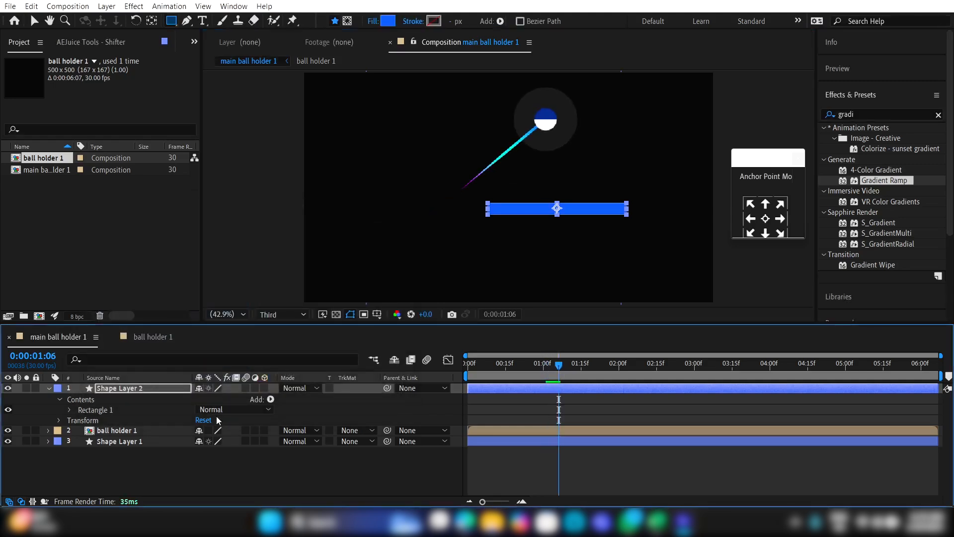
key("r")
left_click(211, 398)
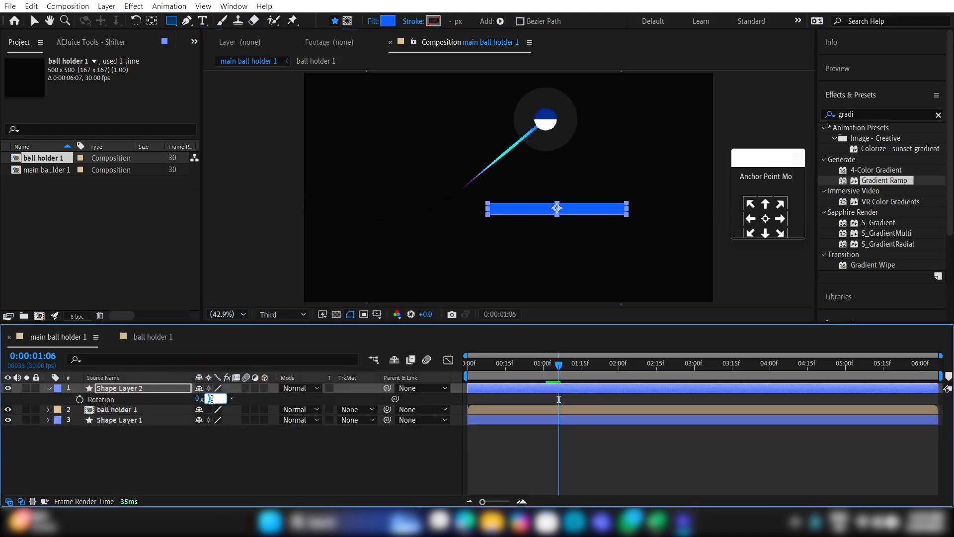
key("Return")
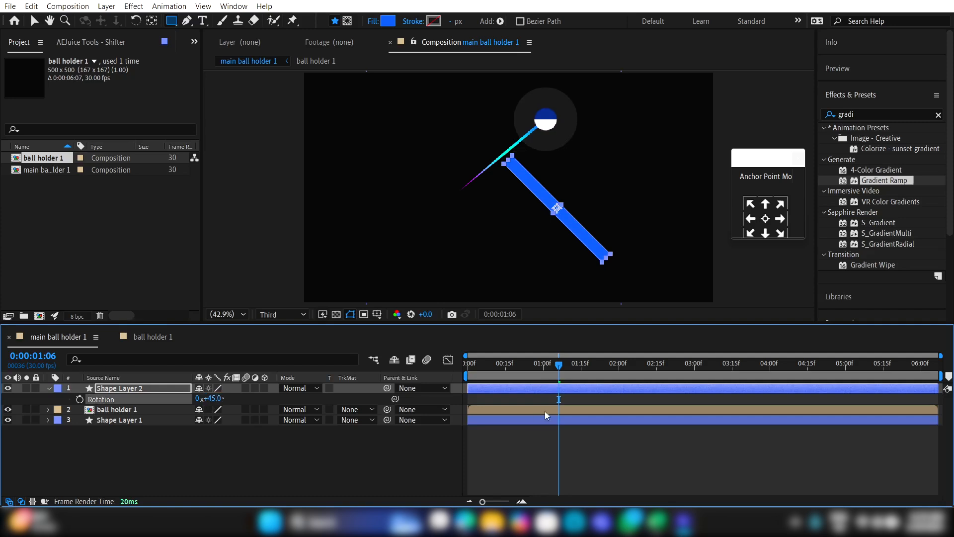
Step: At 0:00:01:01, centre the blue bar over the ball and shorten it slightly
left_click_drag(544, 365, 526, 368)
left_click(546, 366)
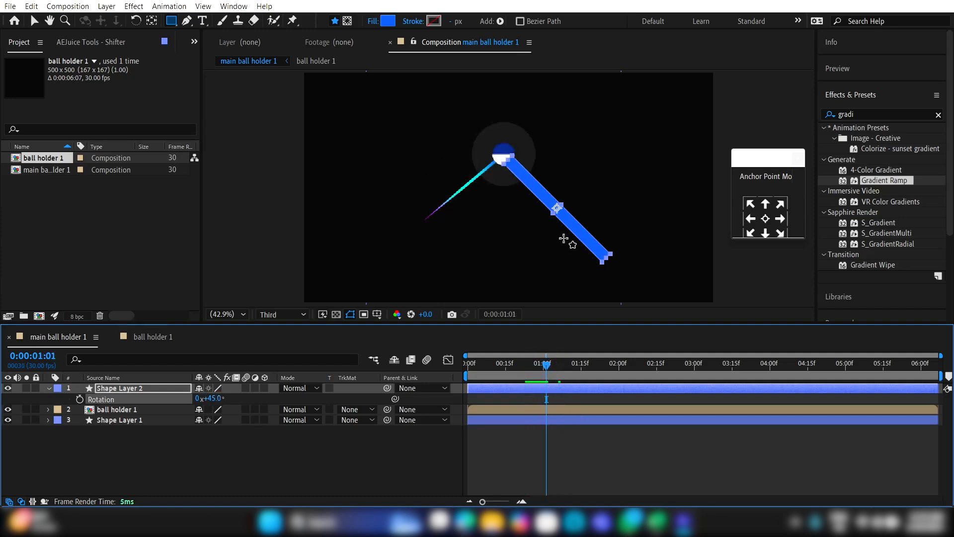
key("v")
left_click_drag(558, 210, 503, 155)
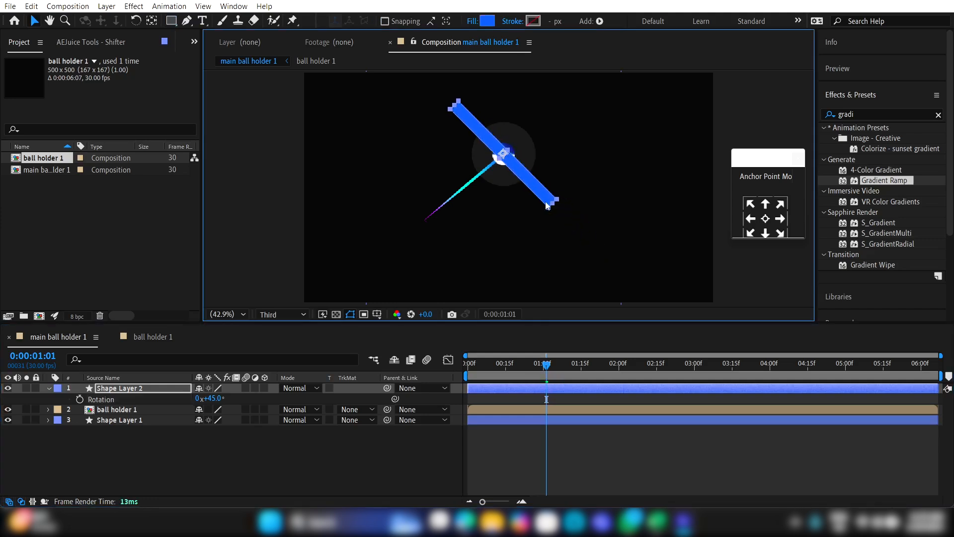
left_click_drag(553, 204, 548, 198)
Step: Create a null object and parent Shape Layer 2 to it
left_click(513, 391)
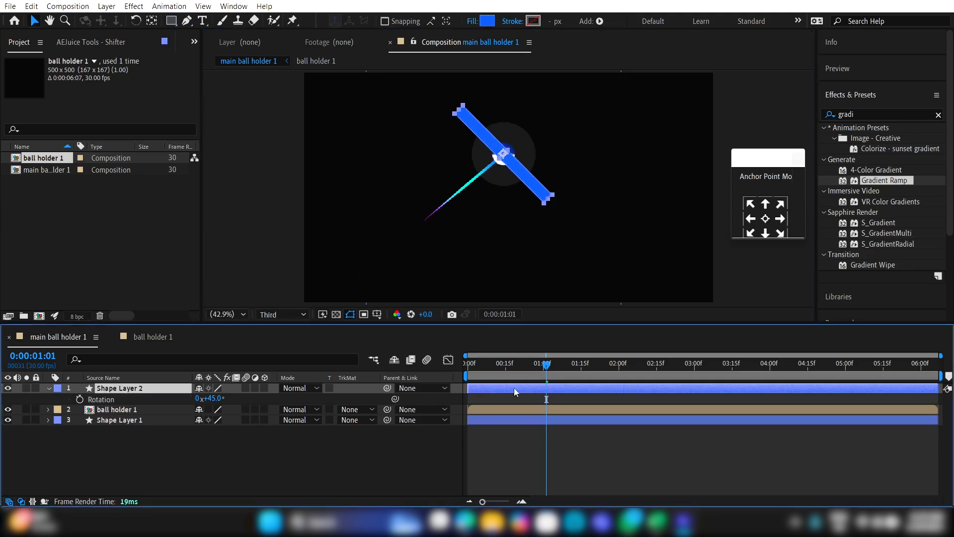
right_click(355, 397)
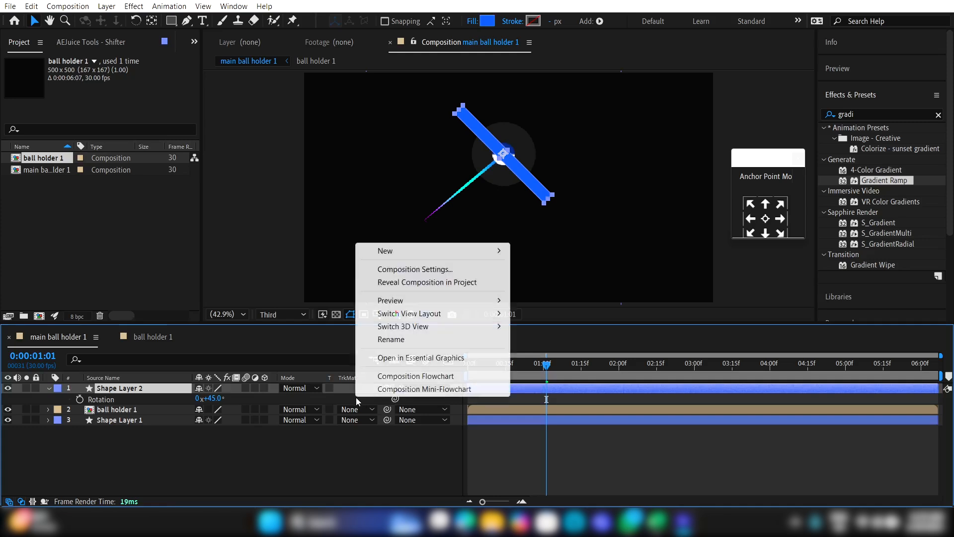
mouse_move(408, 254)
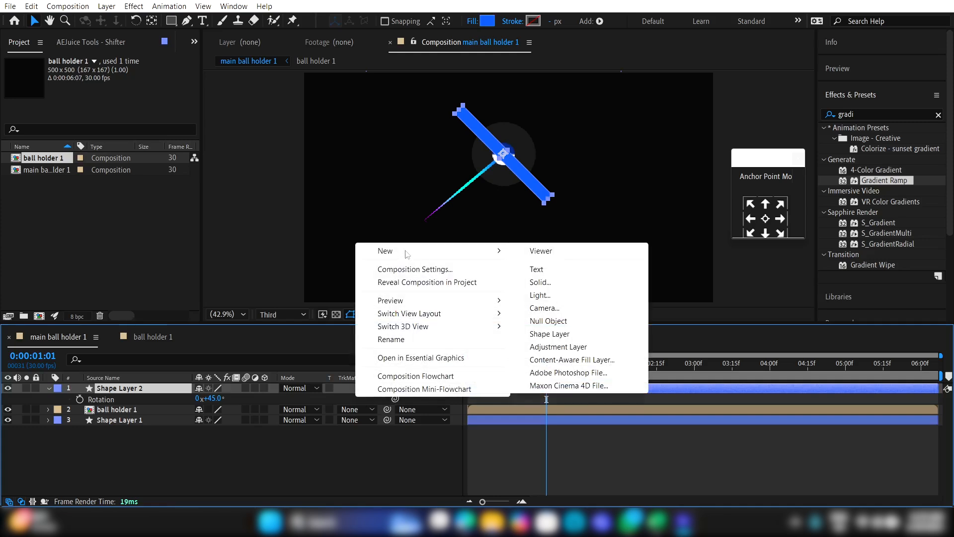
left_click(547, 320)
left_click_drag(387, 398, 177, 387)
Step: Keyframe the null's position, shift that keyframe to about 0:00:01:13, and place the null beyond the frame's upper-right corner at 0:00:01:01
key("p")
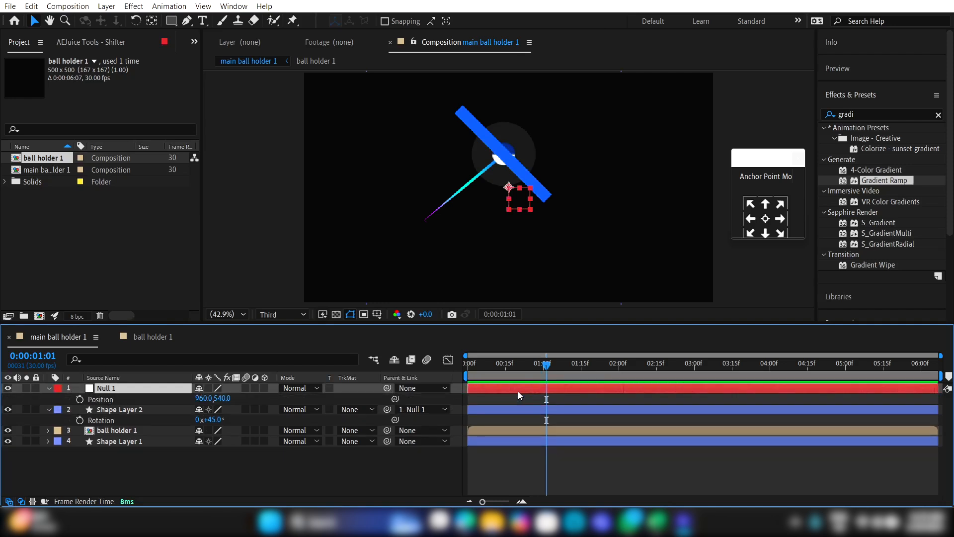
left_click(80, 398)
key("comma")
key("comma")
left_click_drag(547, 398, 576, 398)
left_click(509, 189)
left_click_drag(509, 188, 615, 105)
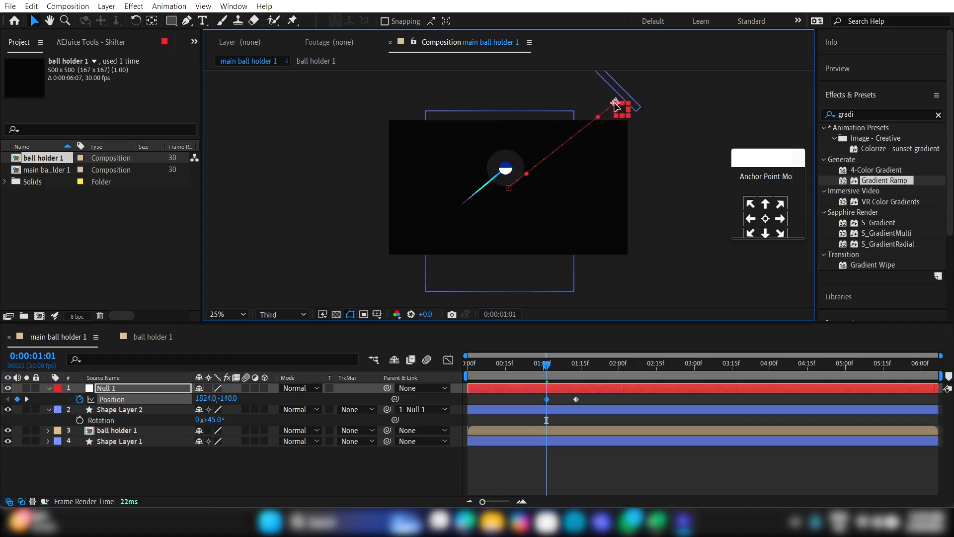
Step: Move the null's end position beyond the frame's lower-left corner and shift its first position keyframe to about 0:00:00:22
left_click(579, 376)
left_click_drag(579, 374, 577, 374)
left_click_drag(508, 188, 378, 274)
left_click_drag(551, 369, 523, 401)
left_click(529, 369)
Step: Trim the start of Shape Layer 2 to 0:00:00:21
mouse_move(529, 367)
left_mouse_down()
mouse_move(549, 372)
mouse_move(520, 371)
left_mouse_up()
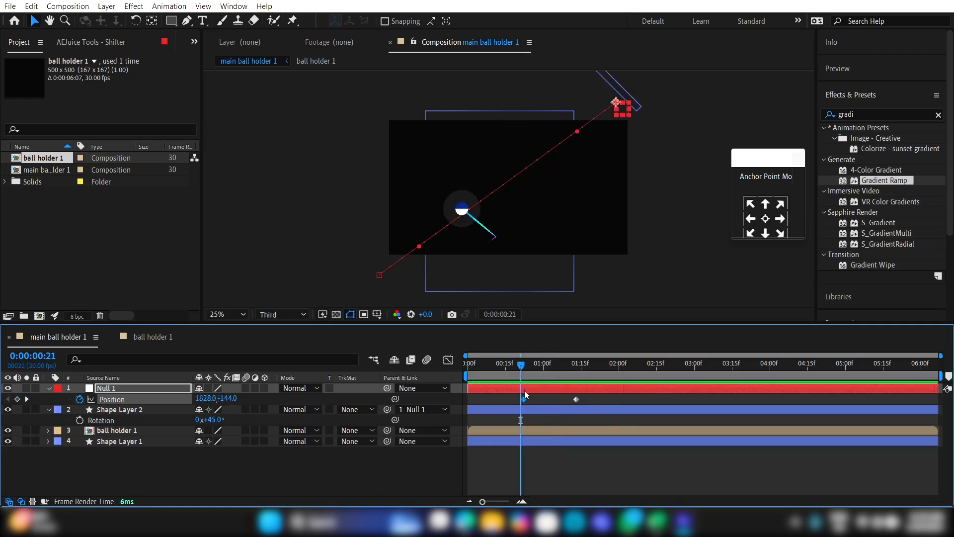
left_click(517, 409)
key("alt+bracketleft")
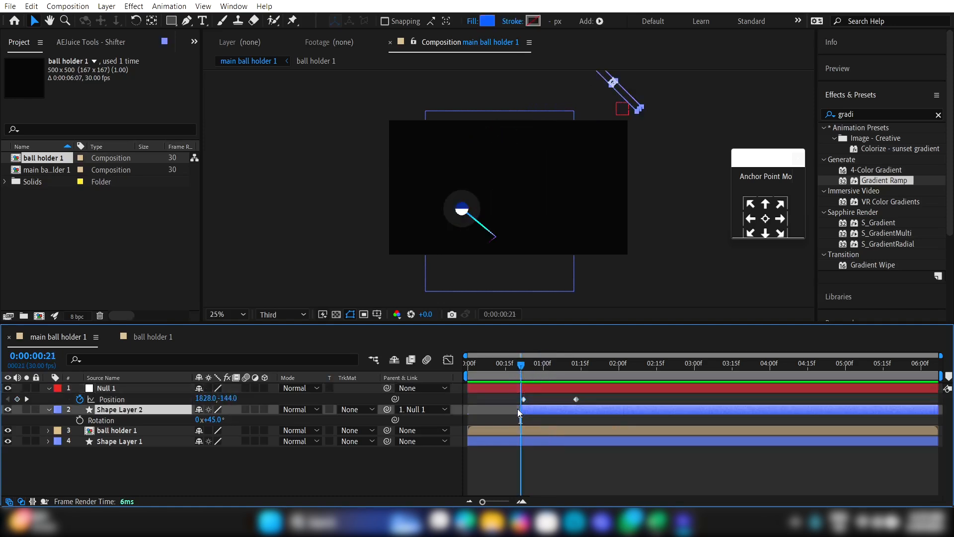
Step: Rename Shape Layer 2 as rectangle and give it a yellow label
key("Return")
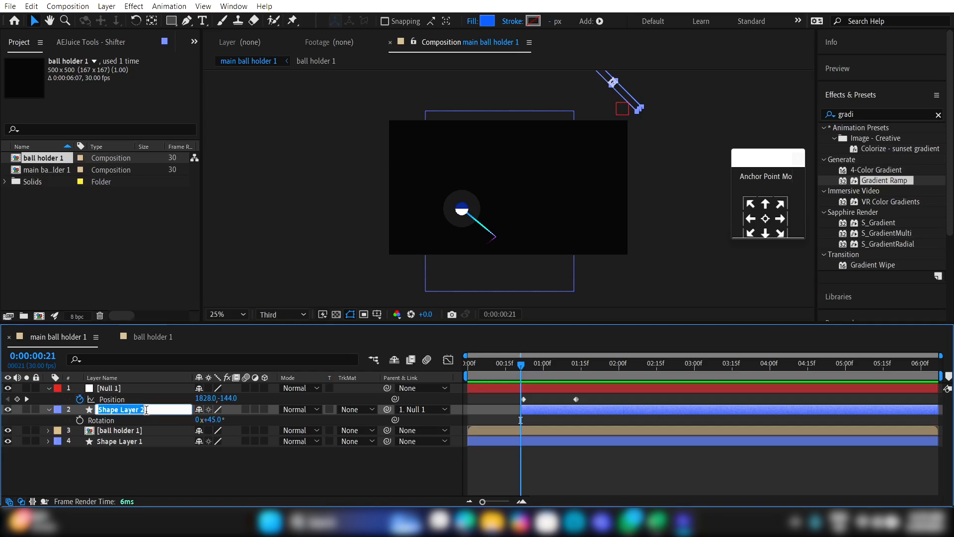
type("rectangle")
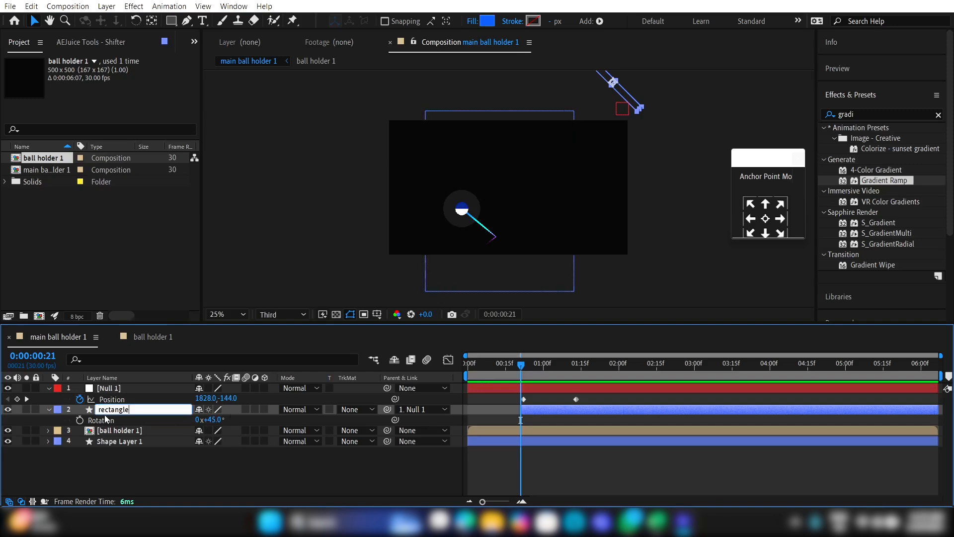
left_click(58, 412)
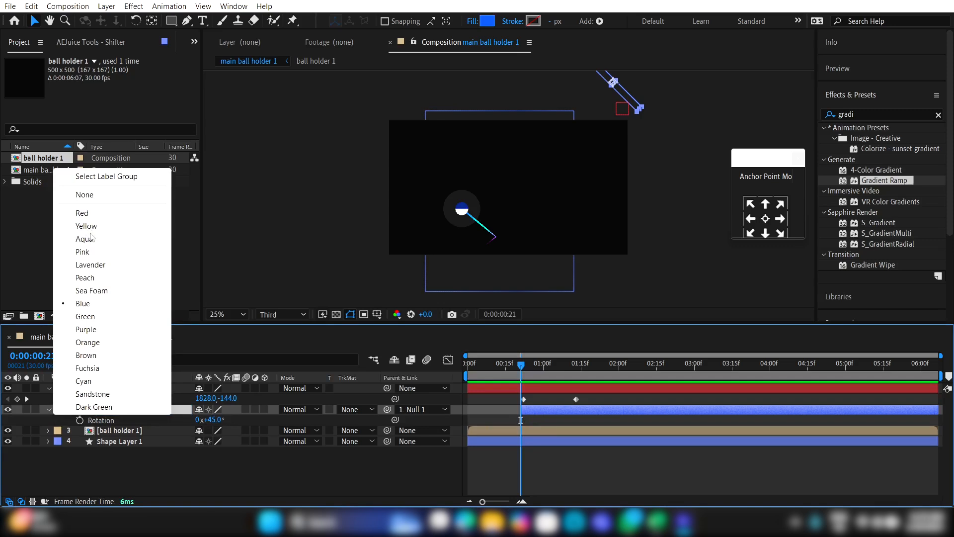
left_click(92, 228)
Step: At 0:00:01:01, draw a mask with the Pen tool around the bar's lower half, with a jagged edge across its middle
key("shift+slash")
key("shift+Page_Down")
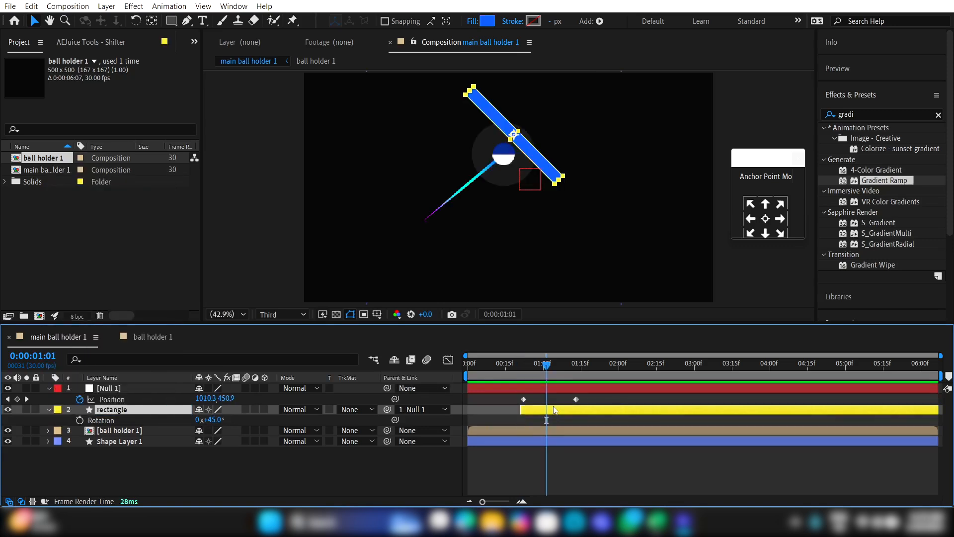
left_click(186, 21)
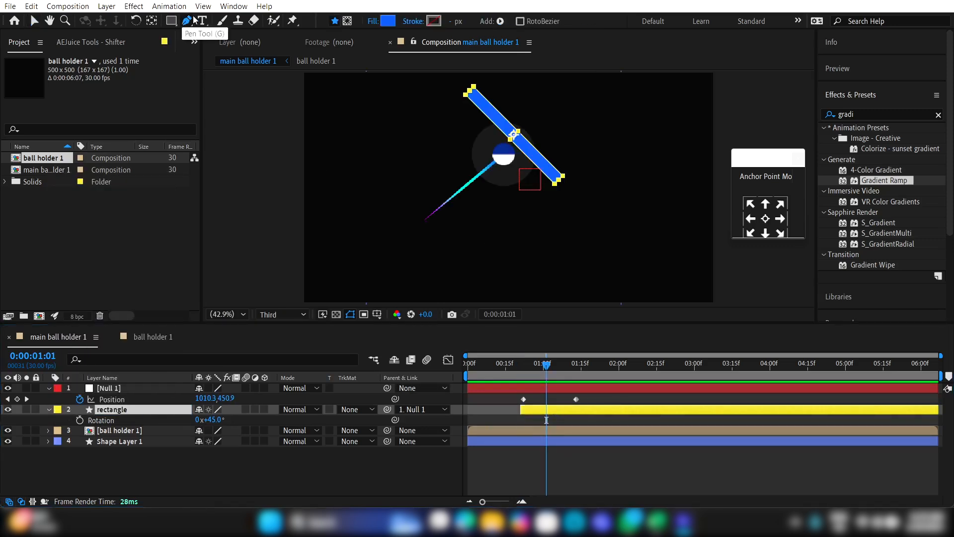
left_click(347, 21)
scroll(507, 132, "up", 3)
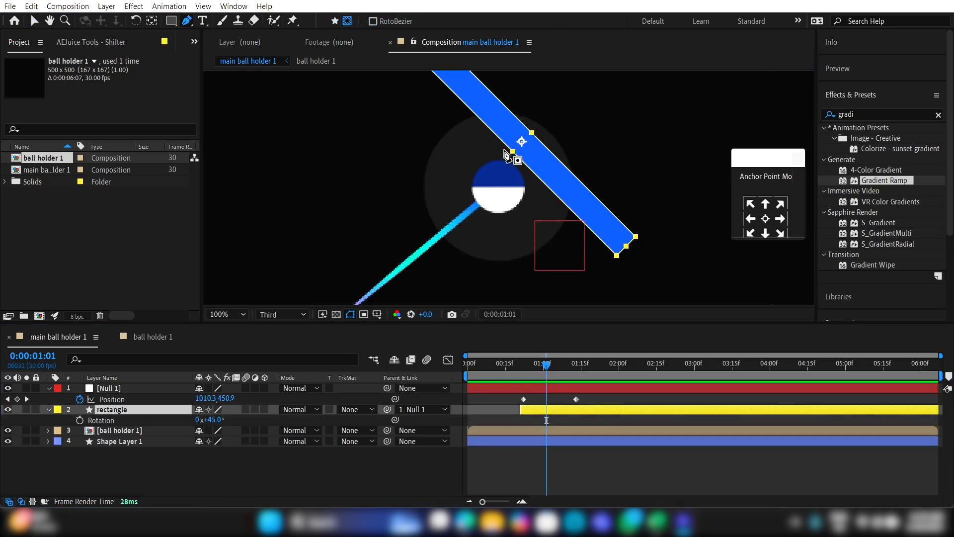
left_click(504, 150)
left_click(526, 150)
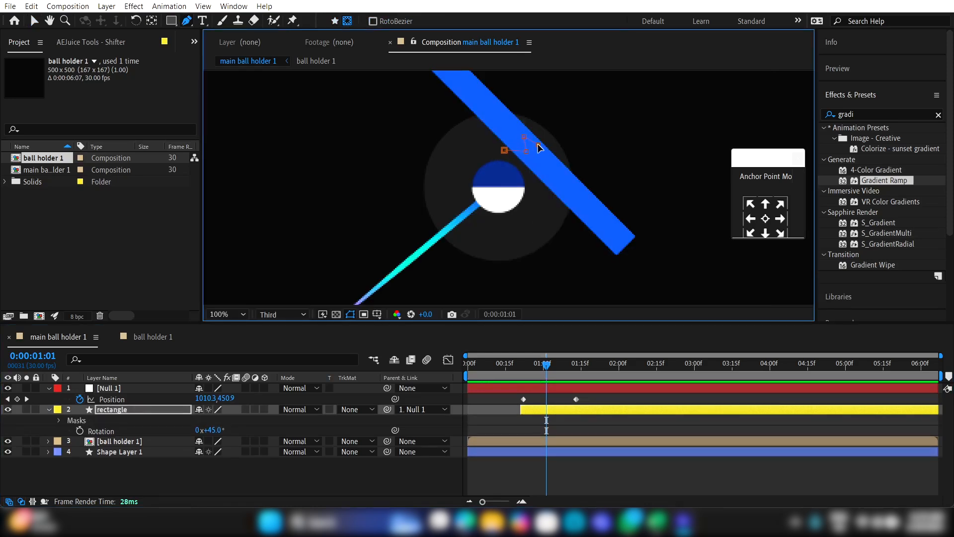
left_click(661, 236)
left_click(615, 273)
left_click(504, 150)
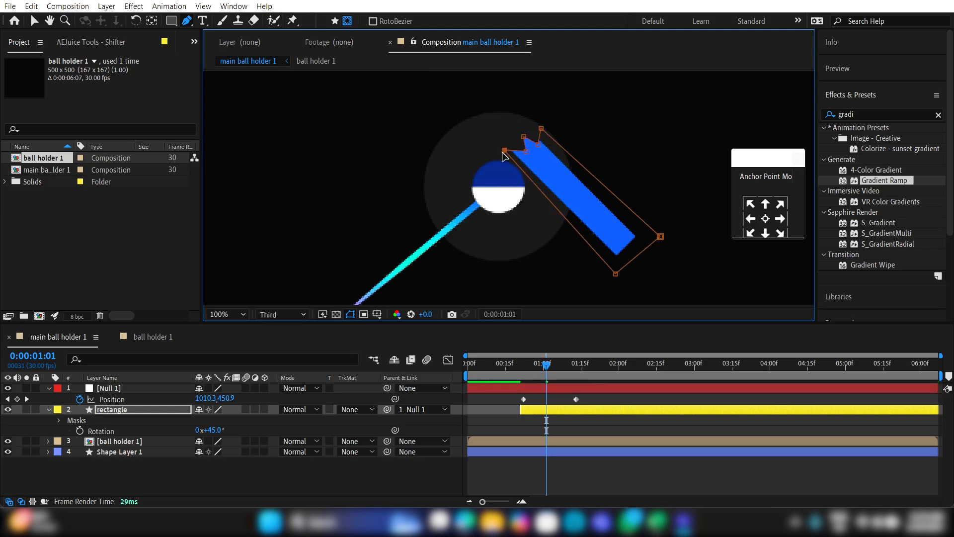
Step: Duplicate the rectangle layer and invert Mask 1 on the copy
left_click(546, 409)
key("ctrl+d")
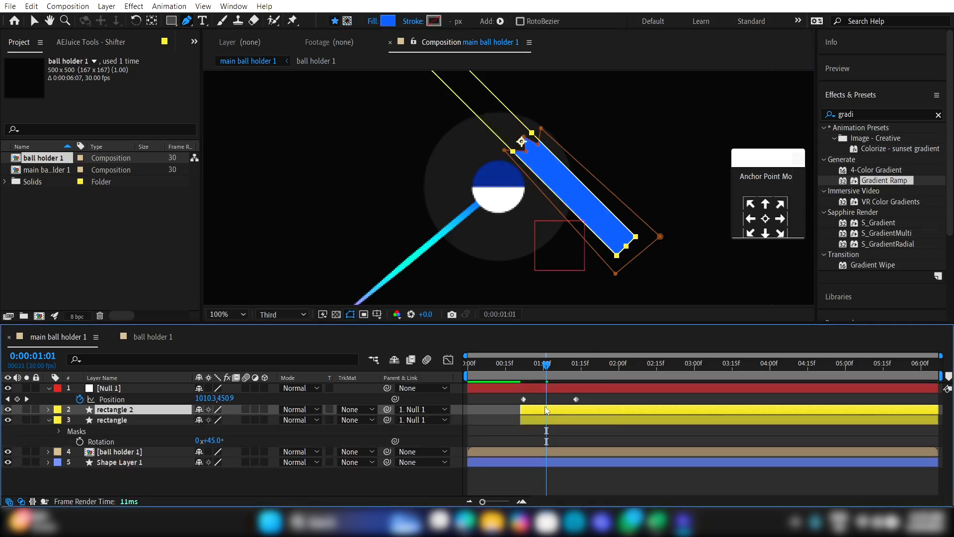
left_click(48, 409)
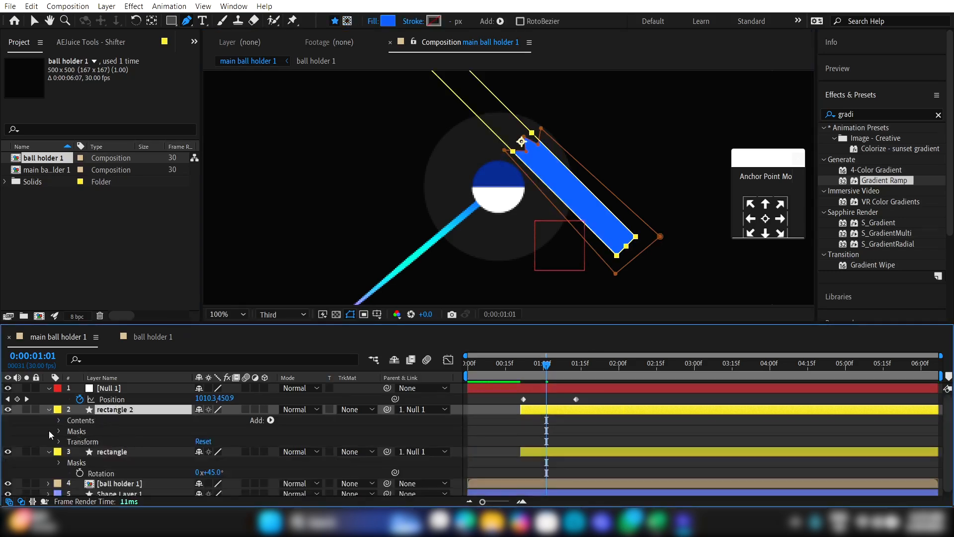
left_click(59, 431)
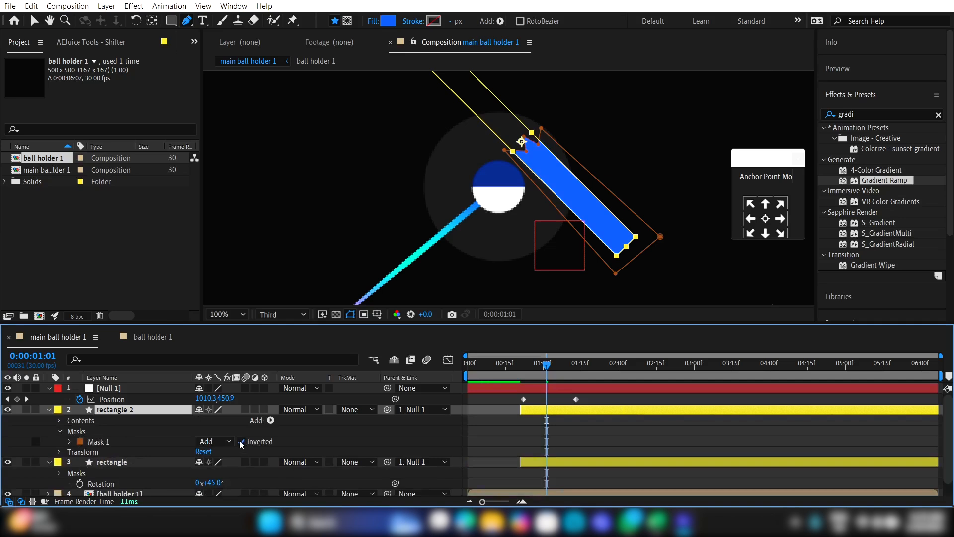
left_click(242, 441)
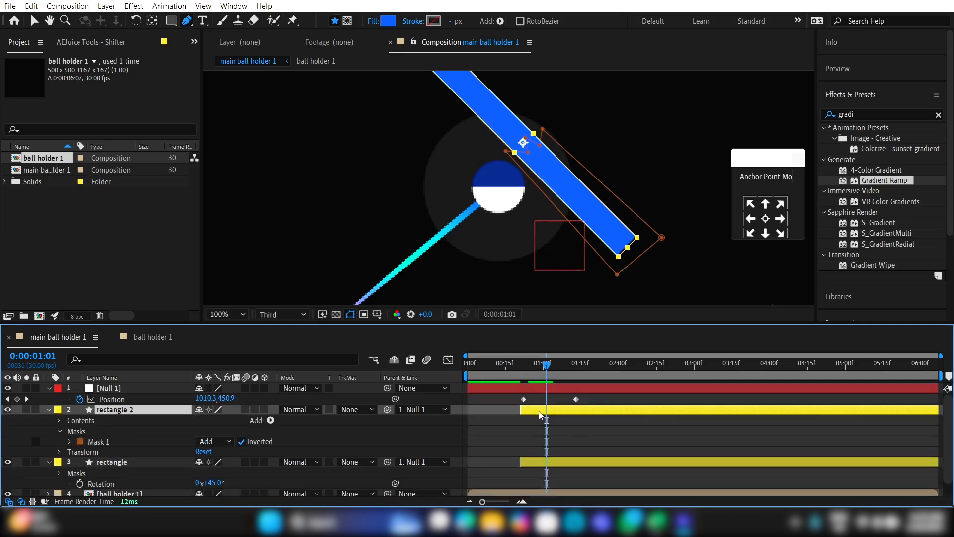
Step: Add position and rotation keyframes to rectangle 2 at 0:00:01:01, and go to 0:00:01:02
key("r")
key("shift+p")
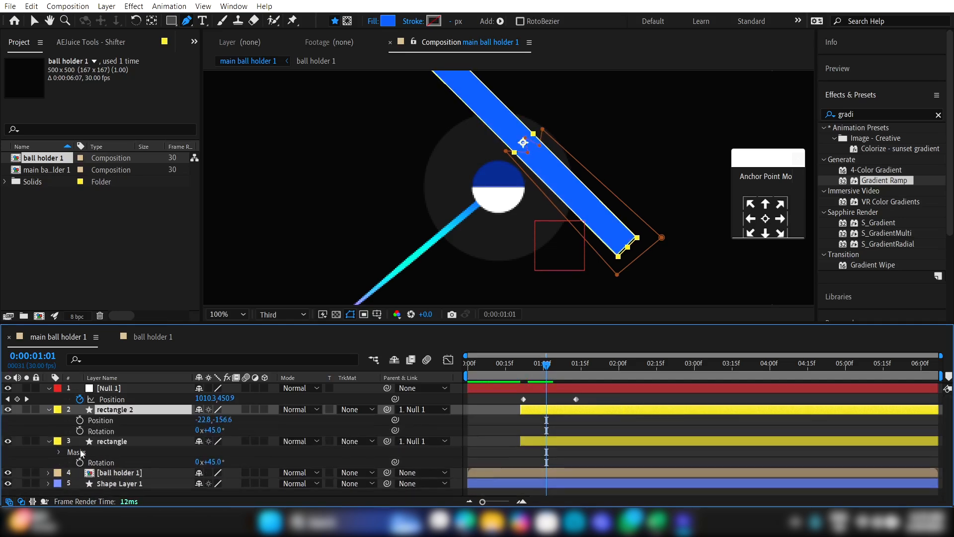
left_click(80, 430)
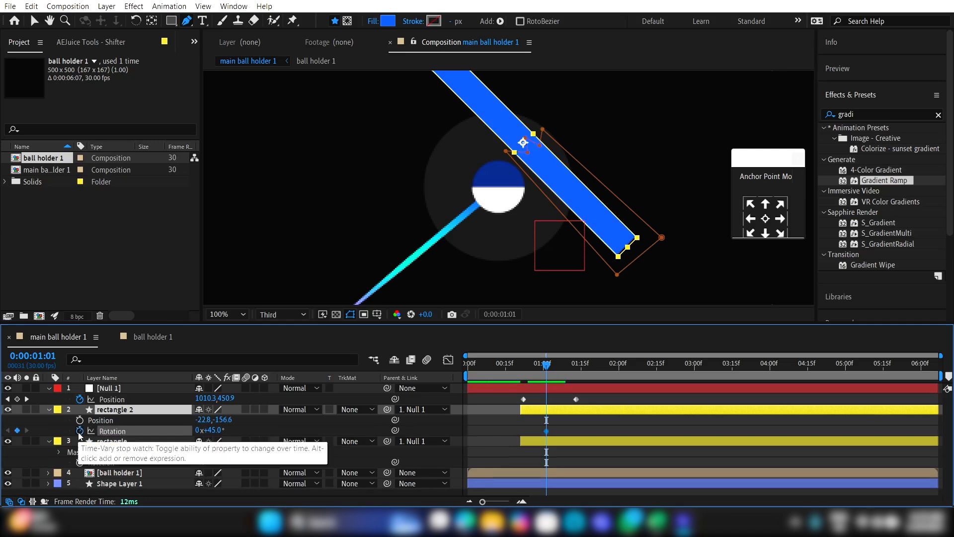
left_click(79, 420)
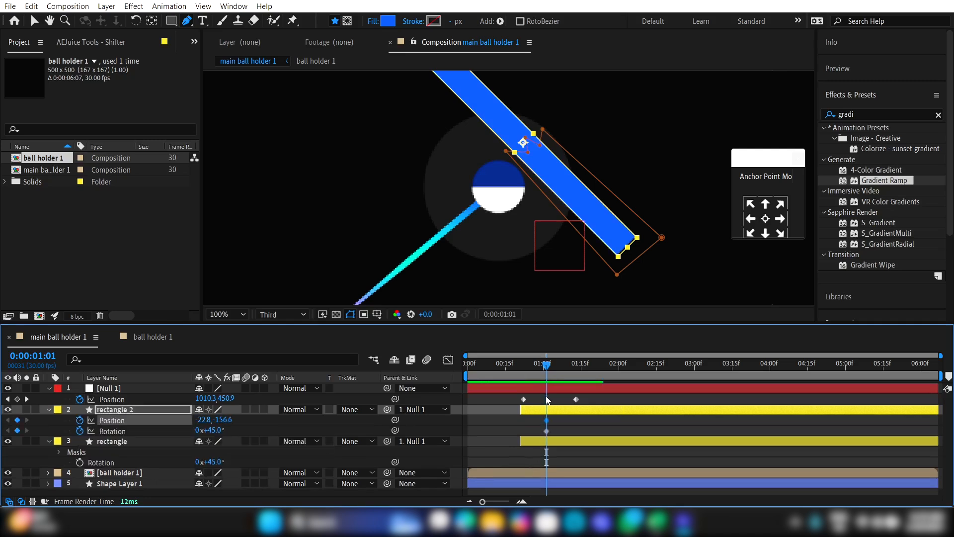
left_click_drag(555, 376, 550, 377)
left_click(549, 378)
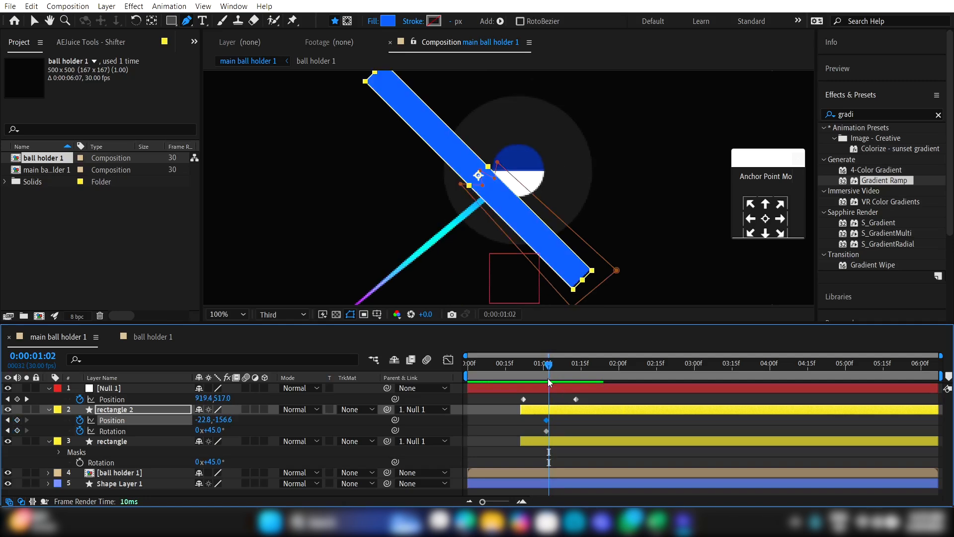
Step: At 0:00:01:02, set rectangle 2's rotation to -1° and move the piece up and away from the break to position -53.8, -188.6
left_click_drag(213, 430, 185, 430)
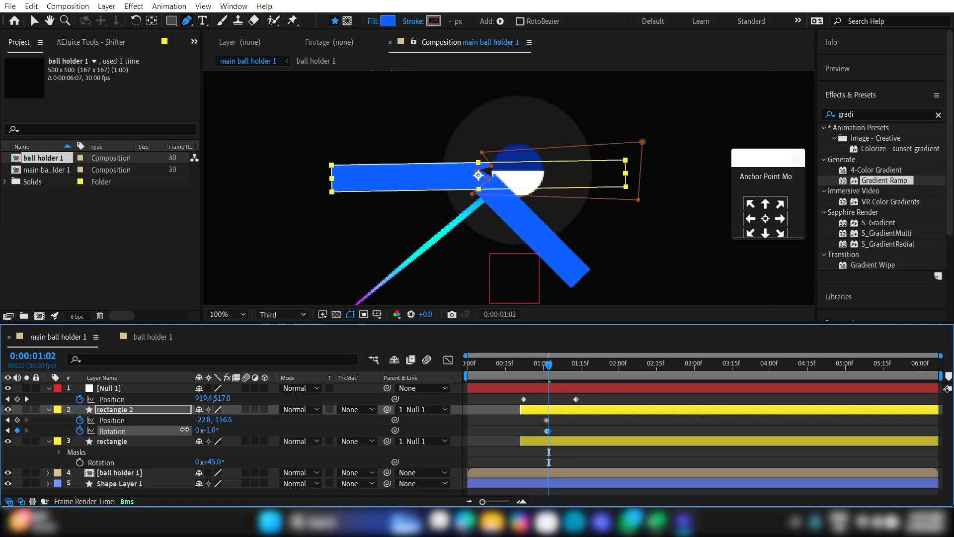
left_click(547, 430)
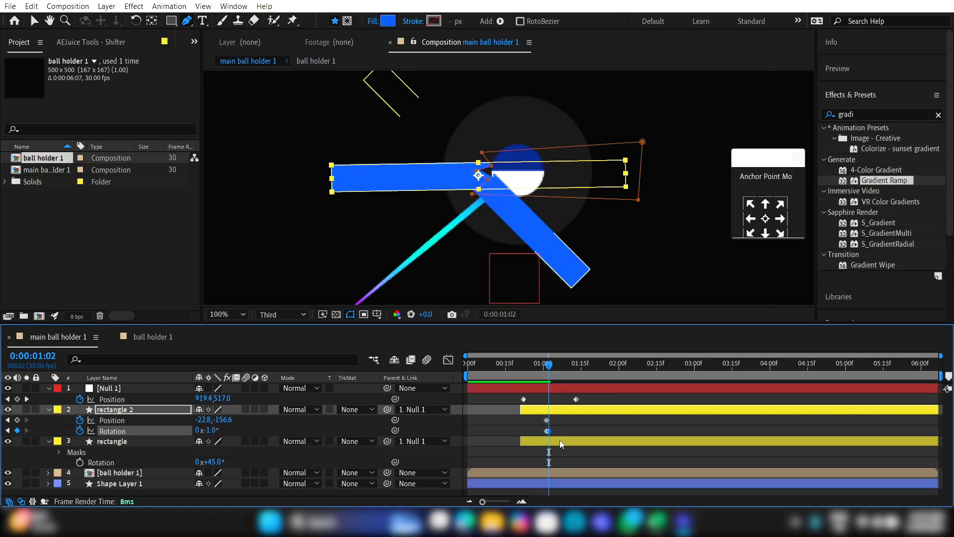
key("v")
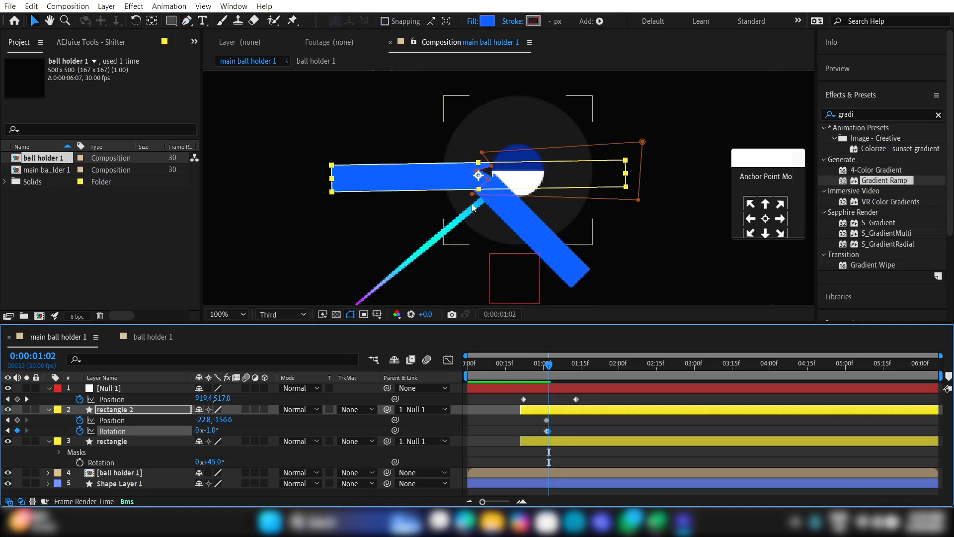
left_click_drag(445, 177, 426, 160)
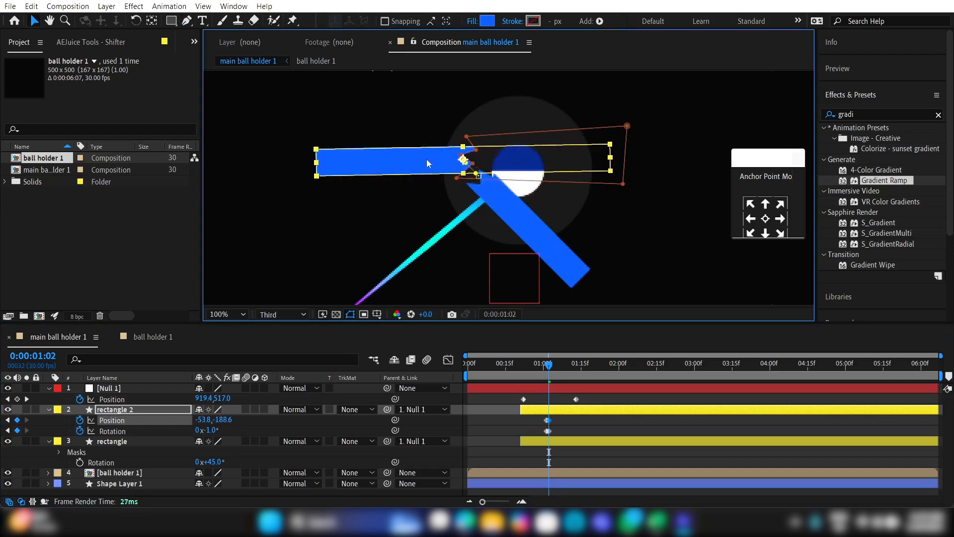
Step: Add position and rotation keyframes to the rectangle layer at 0:00:01:01
left_click(549, 441)
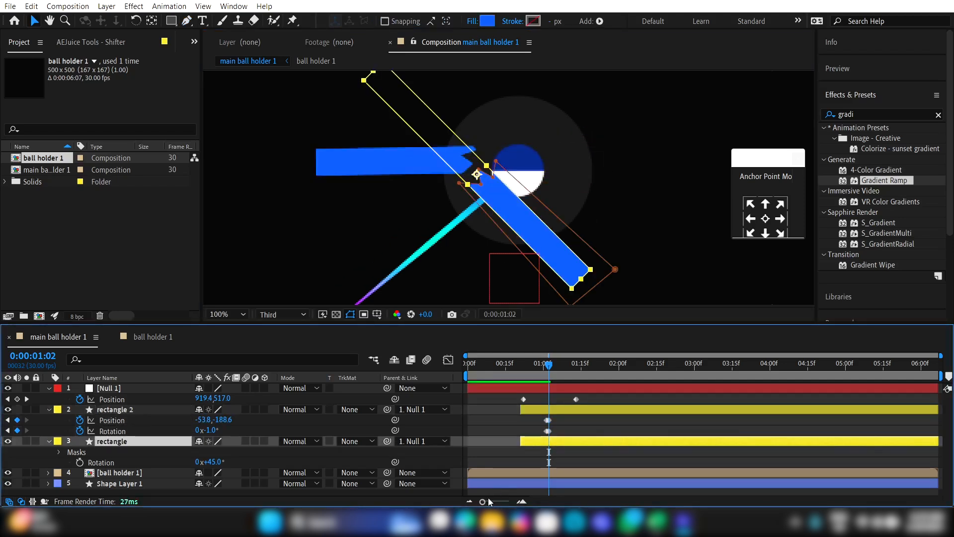
left_click_drag(482, 501, 501, 502)
key("Page_Up")
key("shift+p")
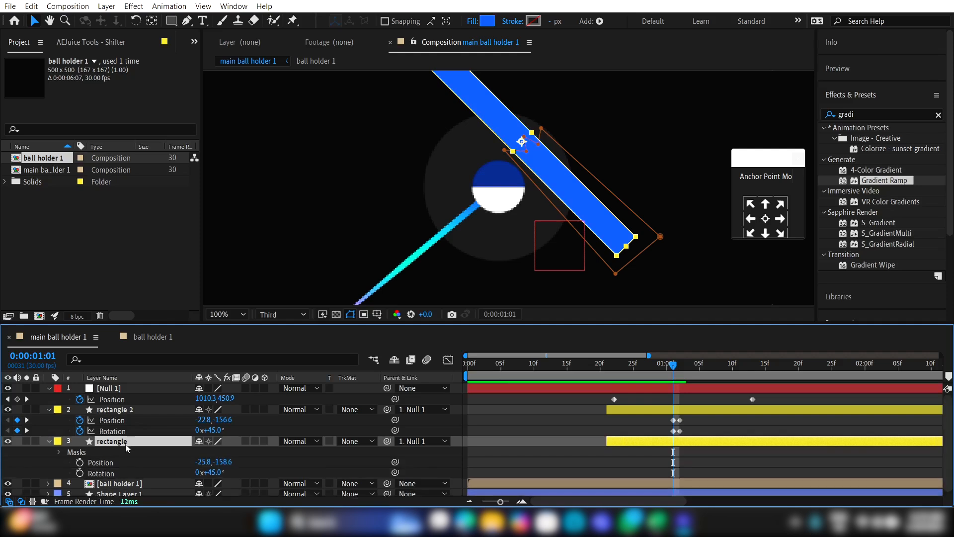
left_click(79, 473)
left_click(80, 462)
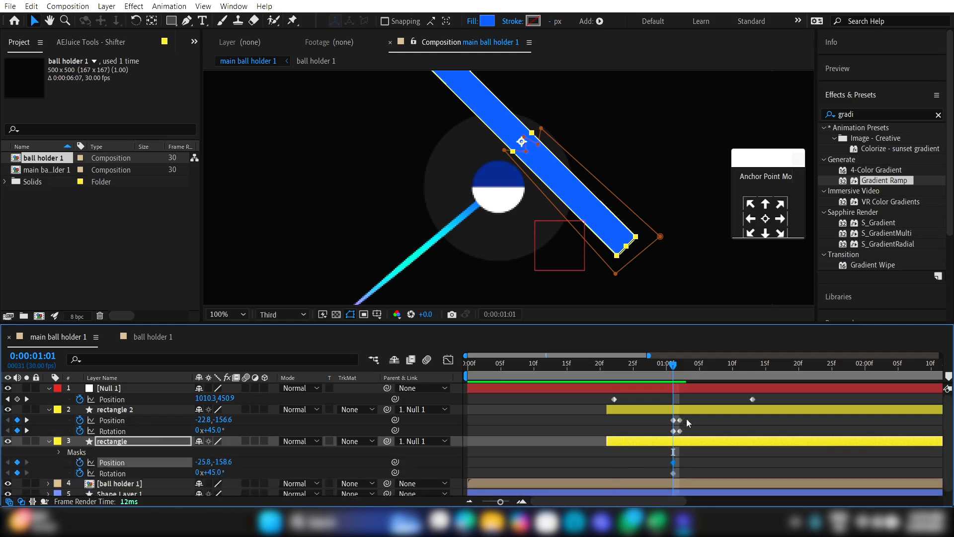
Step: At 0:00:01:02, rotate the rectangle layer to 76° and move it to position 14.2, -141.6
left_click_drag(675, 374, 678, 374)
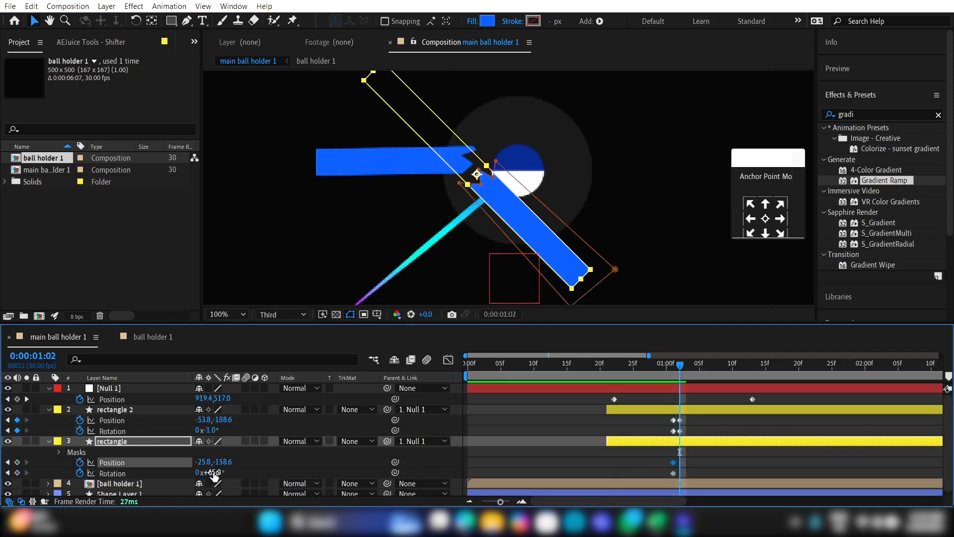
left_click_drag(212, 472, 235, 478)
left_click_drag(498, 220, 514, 225)
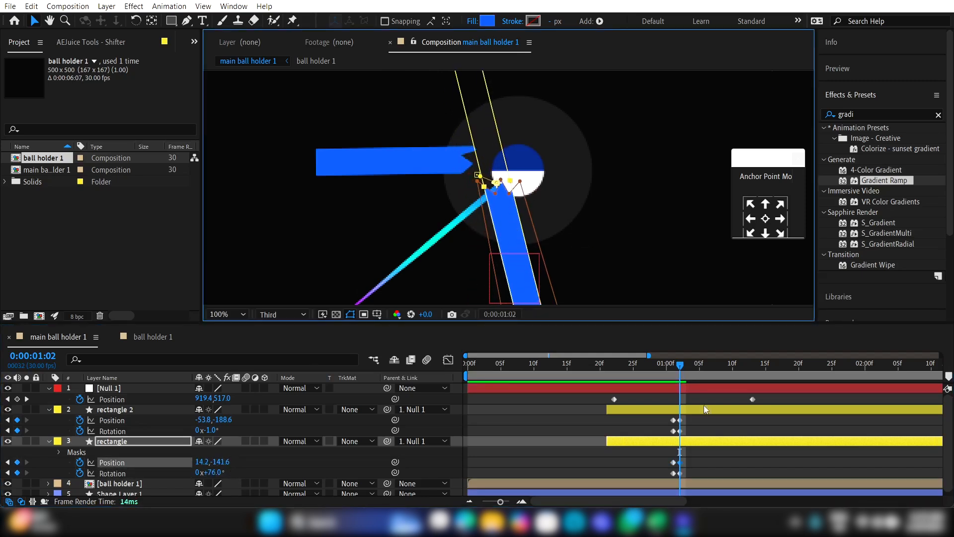
Step: Move Null 1 to position 968.4, 532.0 at 0:00:01:02, bringing both bar pieces closer to the ball
left_click(664, 390)
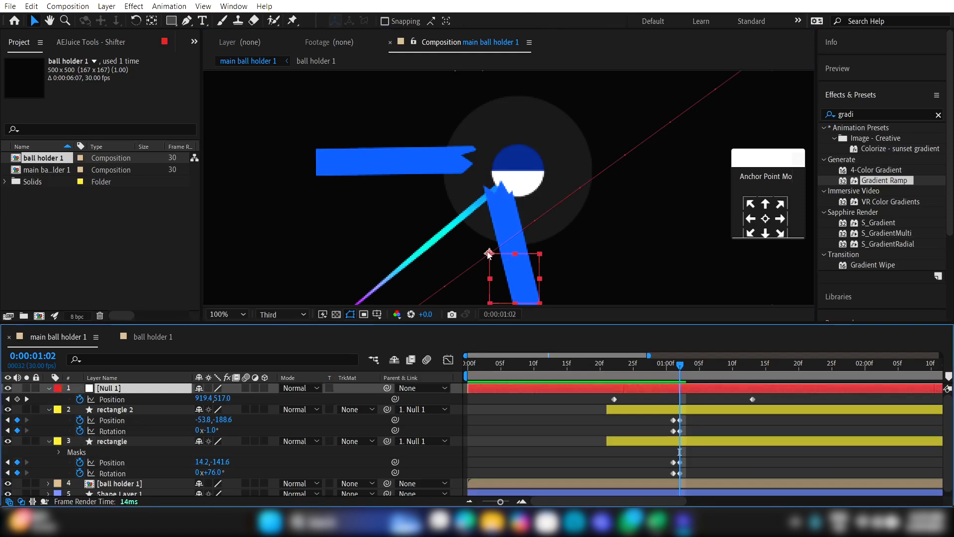
left_click_drag(490, 254, 513, 261)
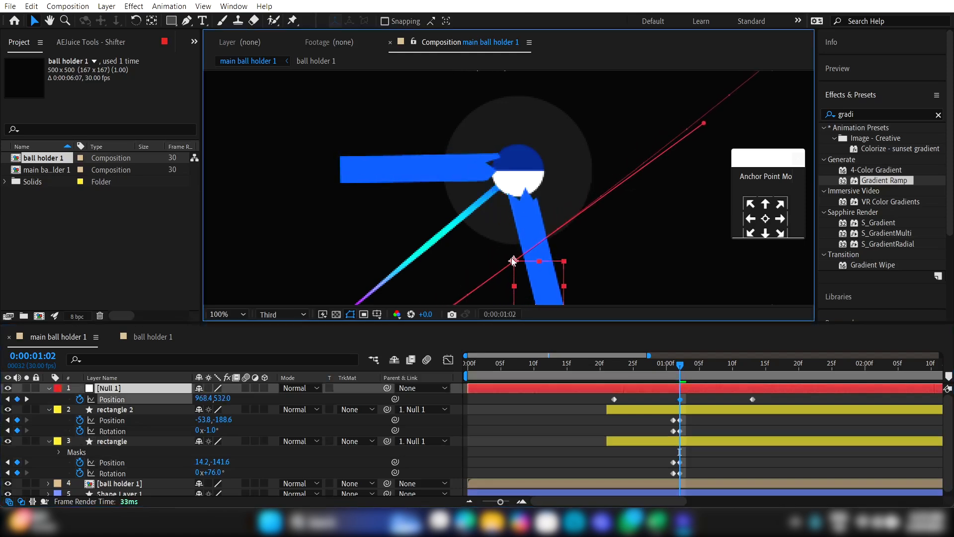
left_click(675, 388)
left_click(680, 376)
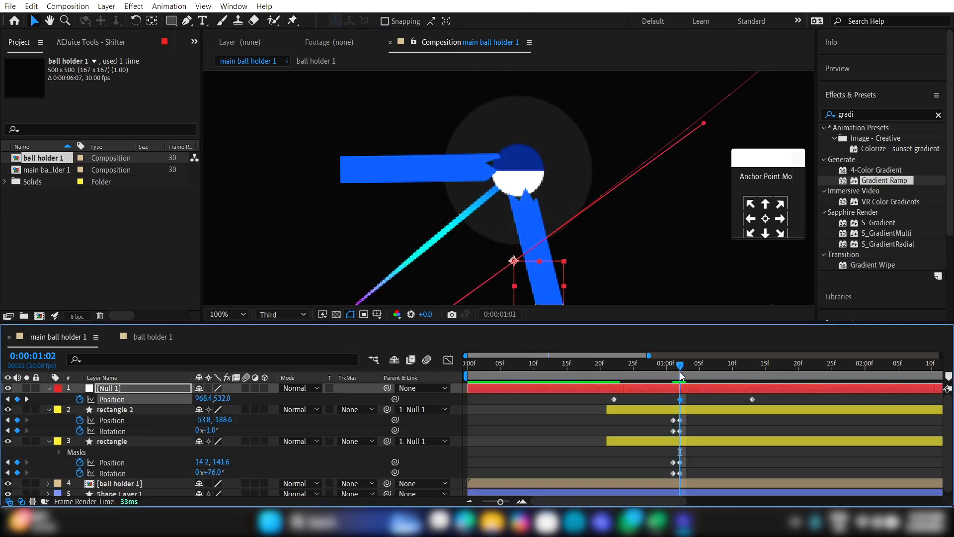
left_click_drag(676, 374, 679, 373)
Step: At 0:00:01:02, nudge rectangle 2 to position -66.8, -197.6 and rectangle to 31.2, -125.6, clear of the ball
left_click(457, 175)
left_click_drag(457, 174, 450, 170)
left_click(681, 440)
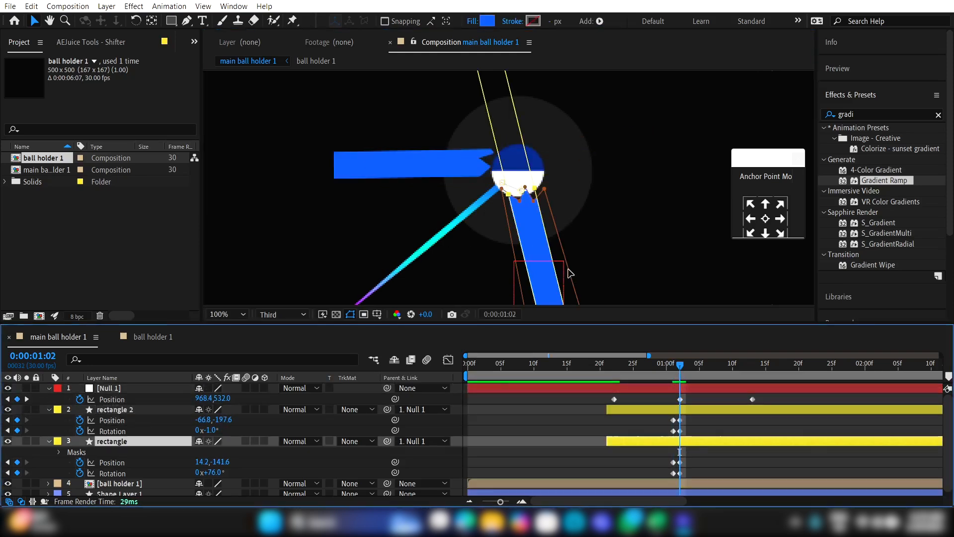
left_click_drag(533, 234, 541, 242)
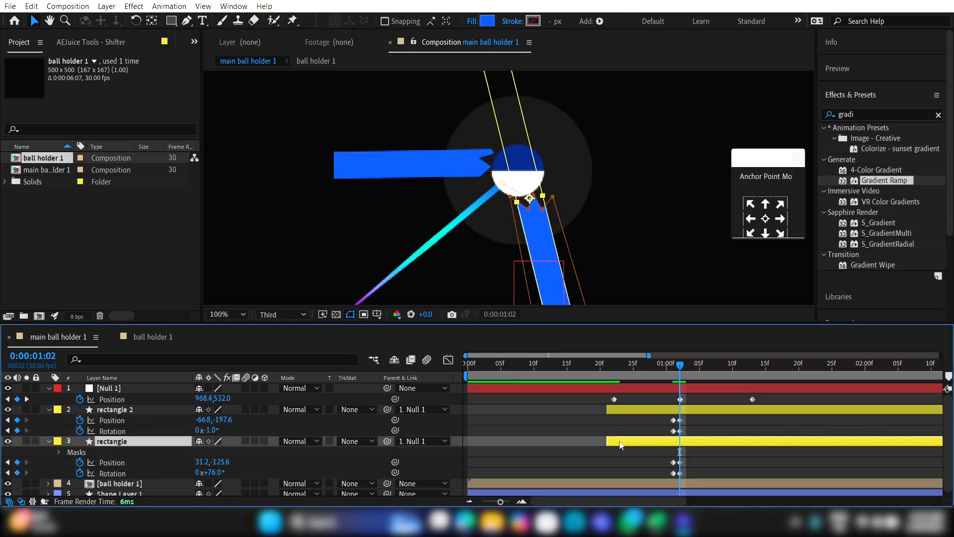
Step: Add a Bevel and Emboss layer style to the rectangle layer and expand its settings
right_click(135, 444)
mouse_move(170, 260)
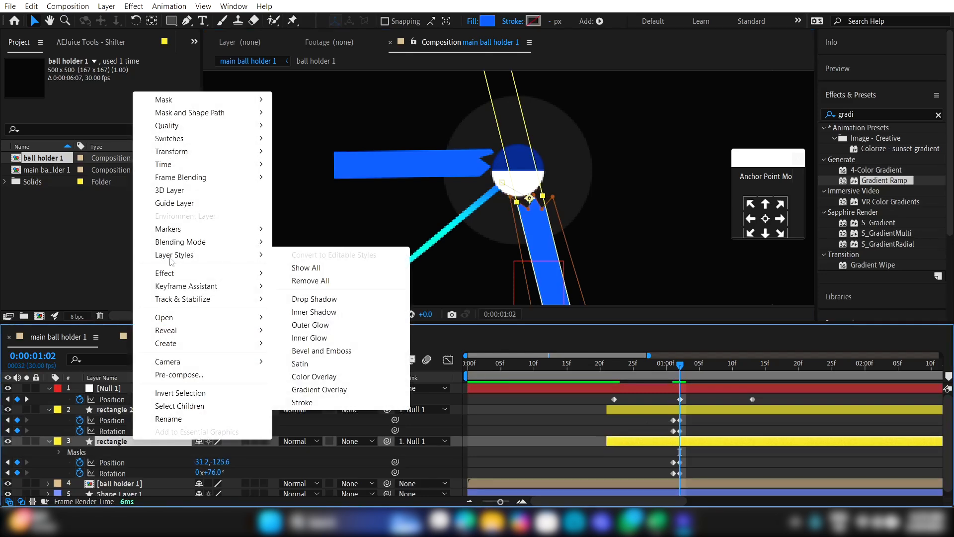
left_click(319, 351)
scroll(106, 494, "down", 2)
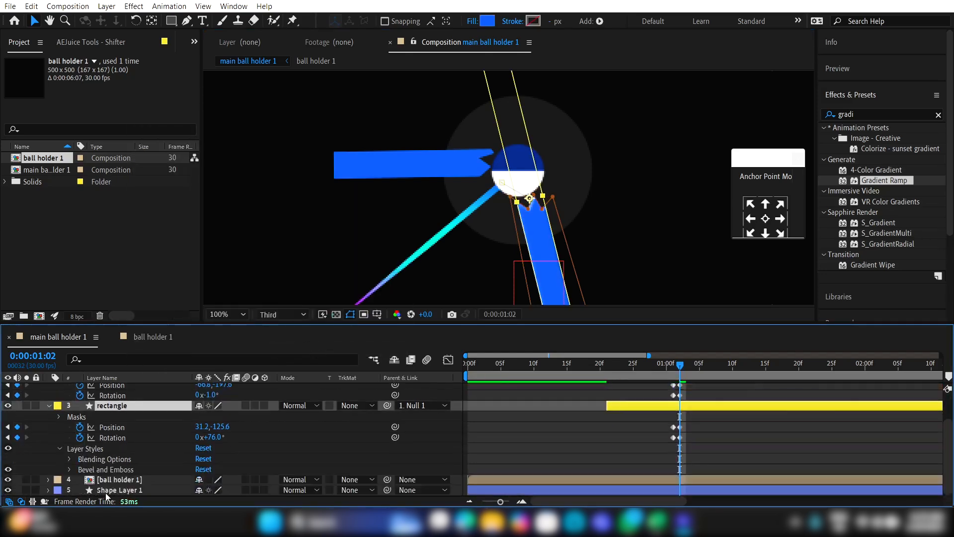
left_click(67, 469)
scroll(150, 476, "down", 3)
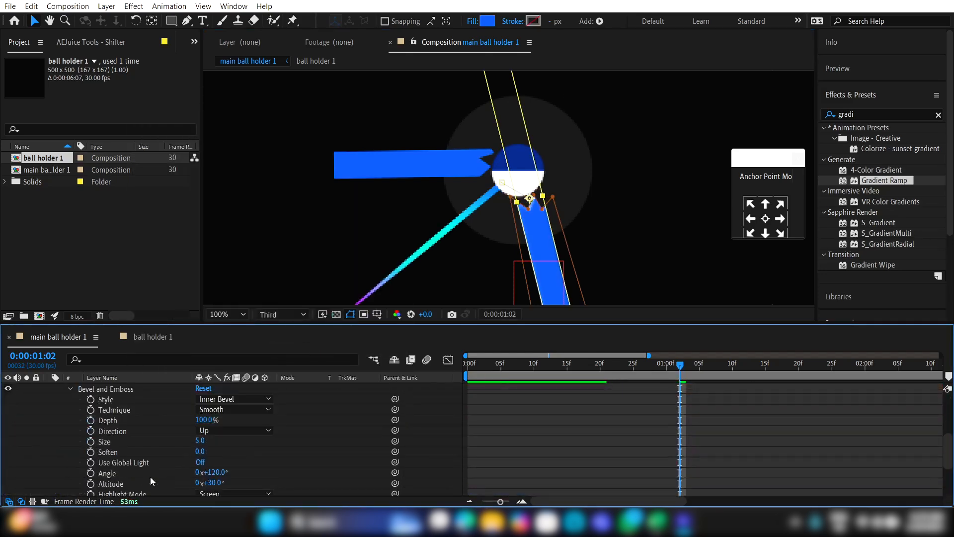
Step: Sample the bar's blue as the bevel's shadow color and darken it to 002677
scroll(229, 459, "down", 3)
left_click(218, 458)
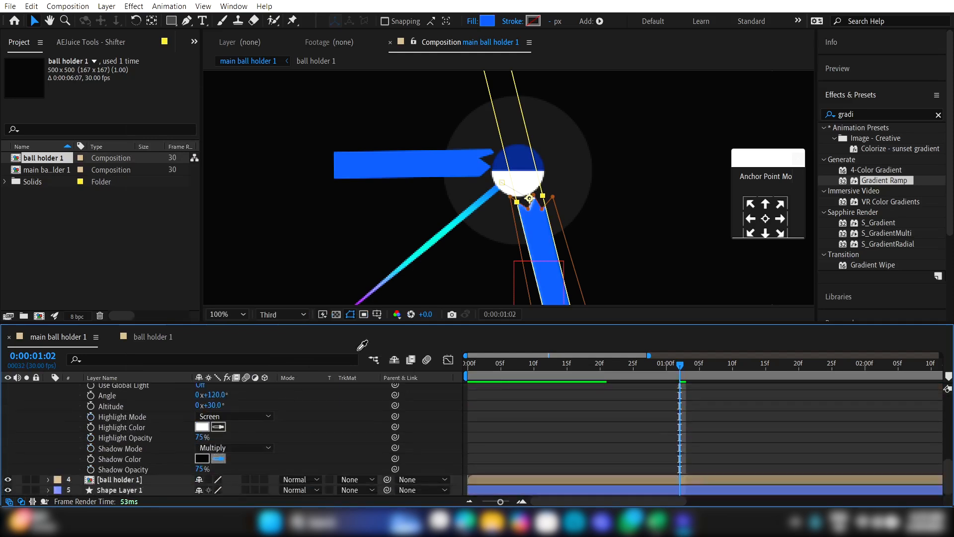
left_click(544, 238)
left_click(202, 458)
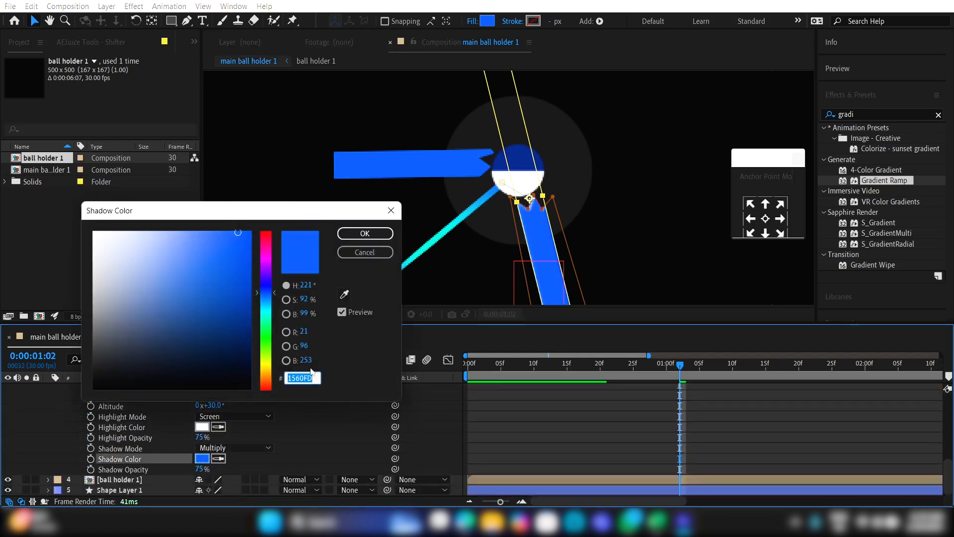
left_click(237, 315)
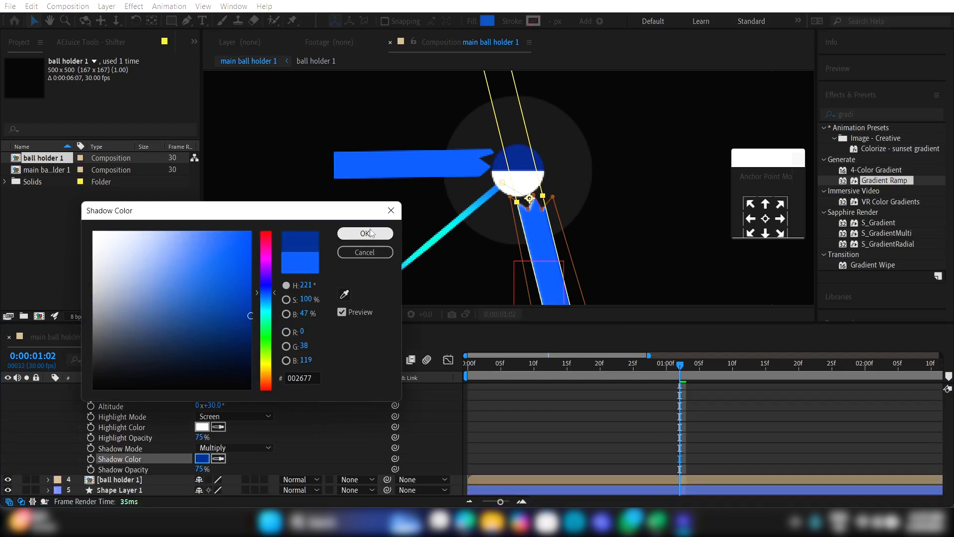
left_click(364, 233)
Step: Set the bevel's highlight color to a light blue
left_click(203, 427)
left_click(267, 288)
left_click_drag(267, 289, 267, 292)
left_click(157, 233)
left_click(174, 236)
left_click(364, 233)
Step: Set the Bevel and Emboss size to 21
scroll(178, 446, "up", 3)
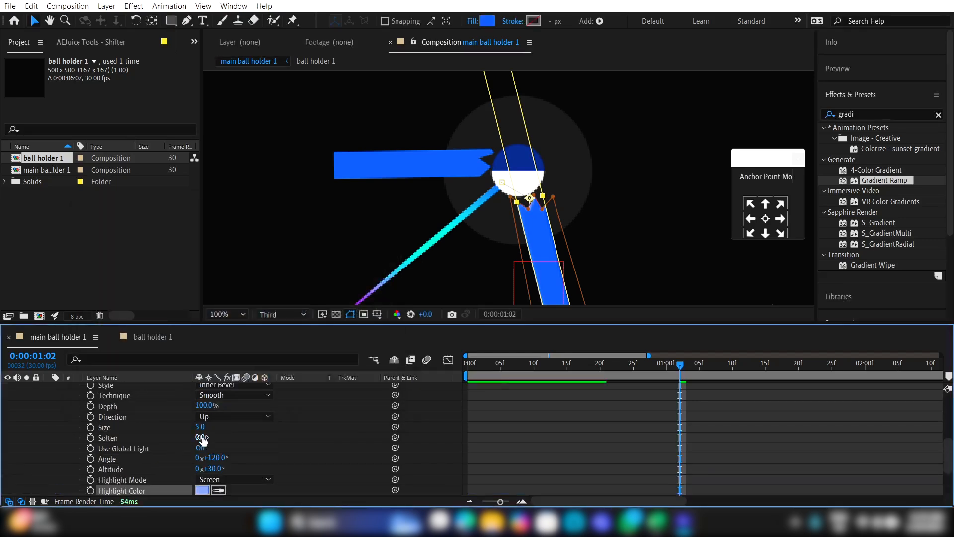
left_click_drag(219, 426, 198, 427)
scroll(98, 409, "up", 2)
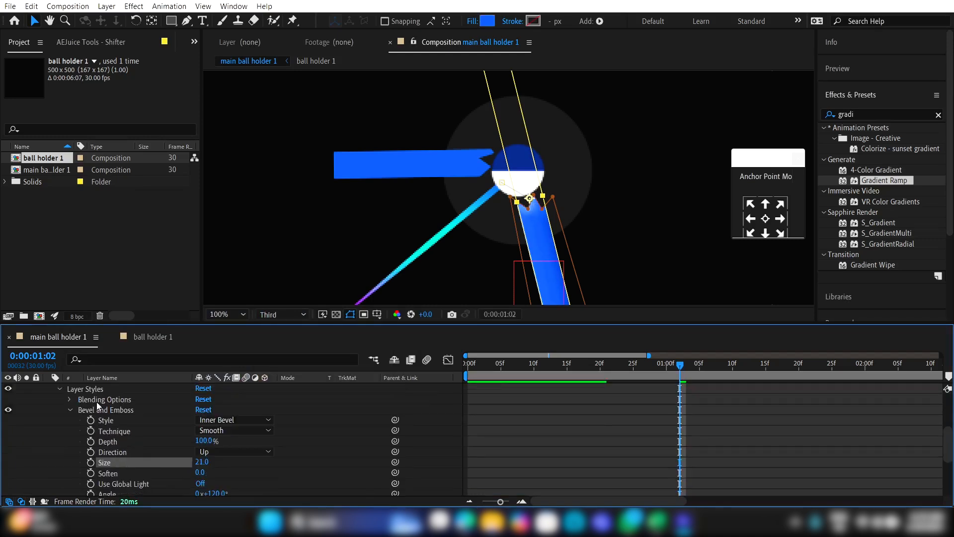
Step: Copy the rectangle layer's layer styles and paste them onto rectangle 2
left_click(89, 389)
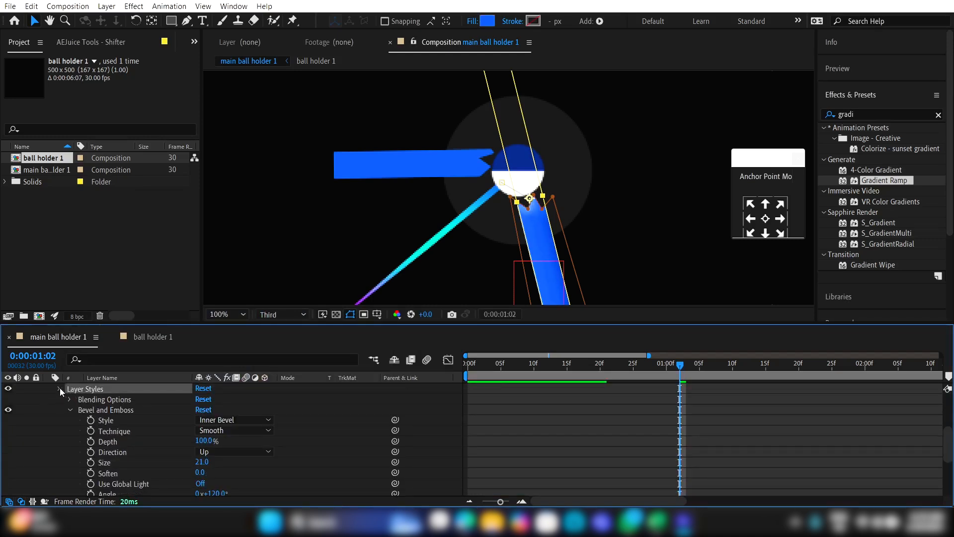
left_click(59, 389)
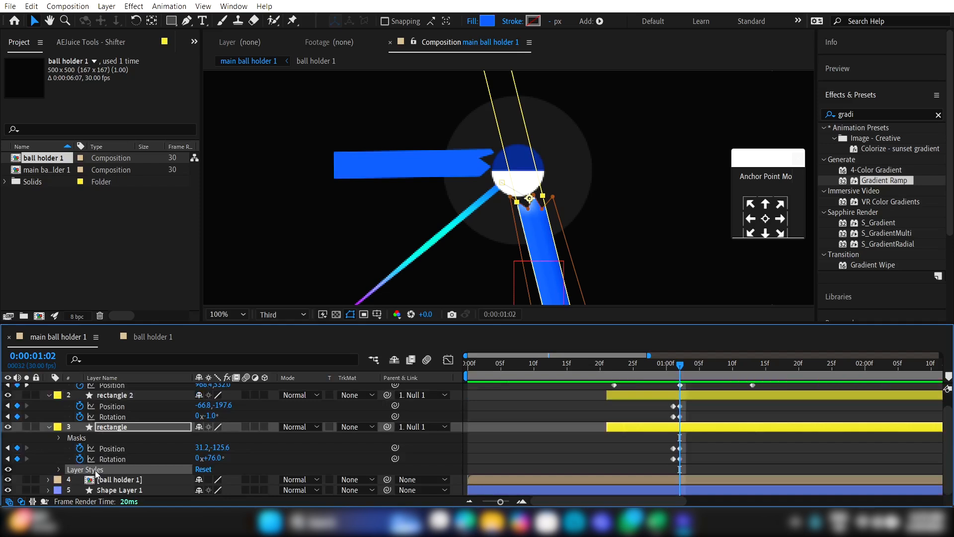
left_click(128, 395)
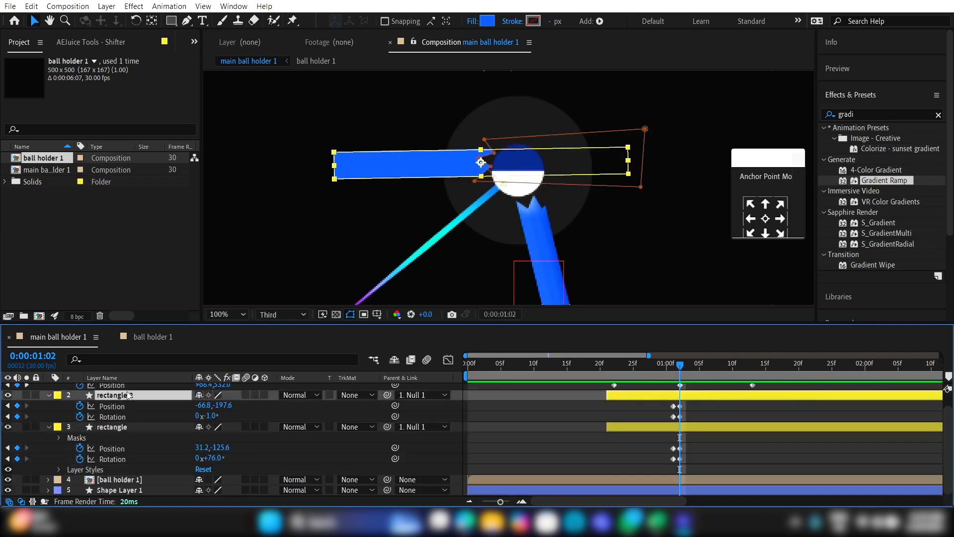
key("ctrl+v")
Step: Duplicate rectangle 2 and trim the end of the copy at 0:00:01:01
left_click(673, 372)
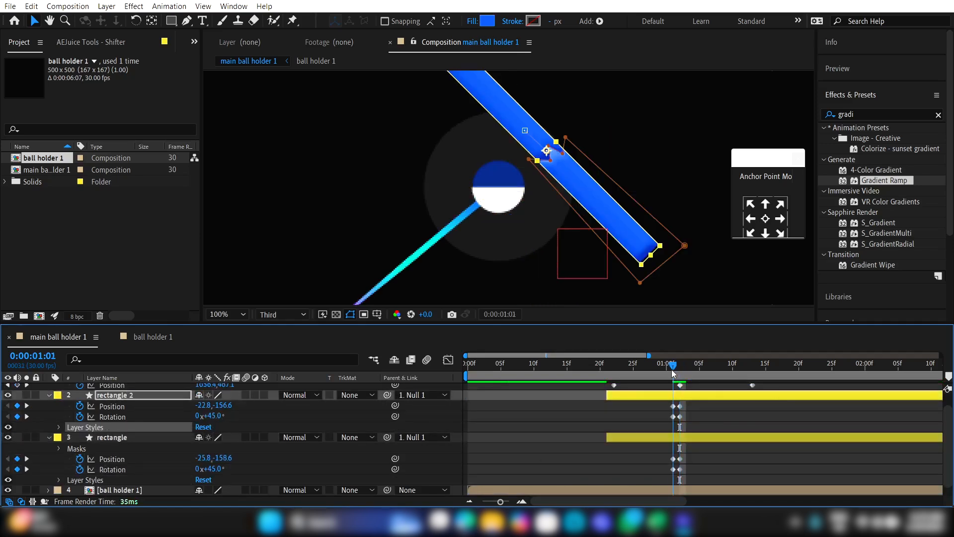
left_click(660, 416)
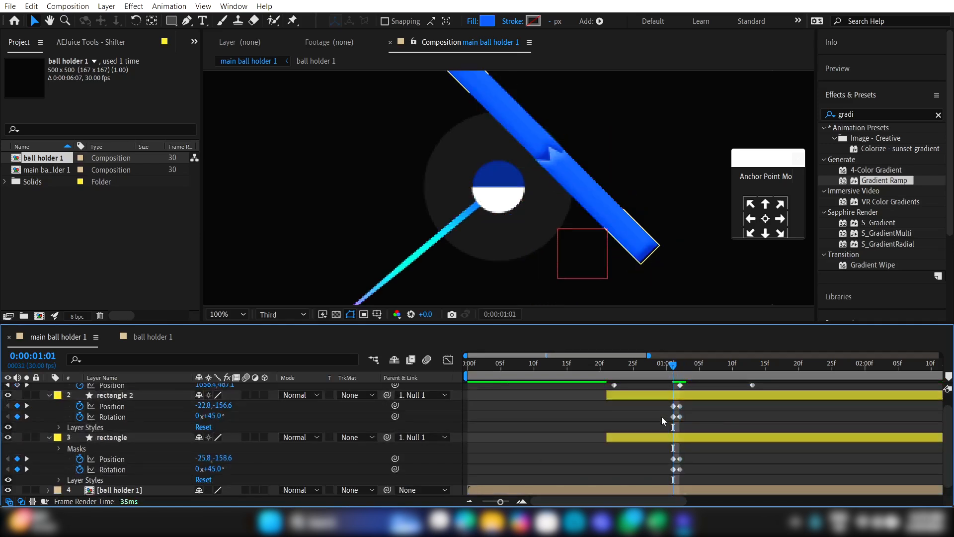
left_click(548, 152)
key("ctrl+d")
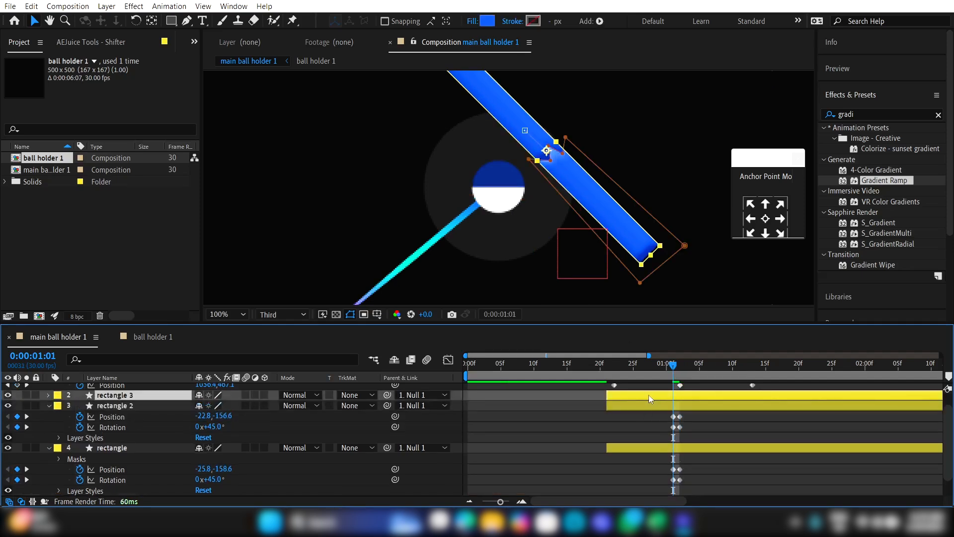
key("alt+bracketright")
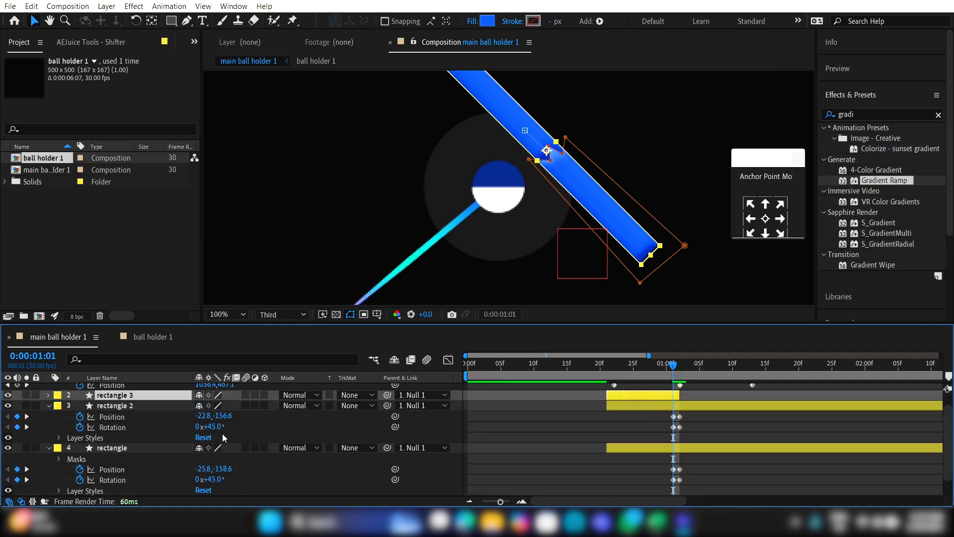
Step: Delete the mask from rectangle 3 so the bar is whole up to 0:00:01:01
left_click(48, 396)
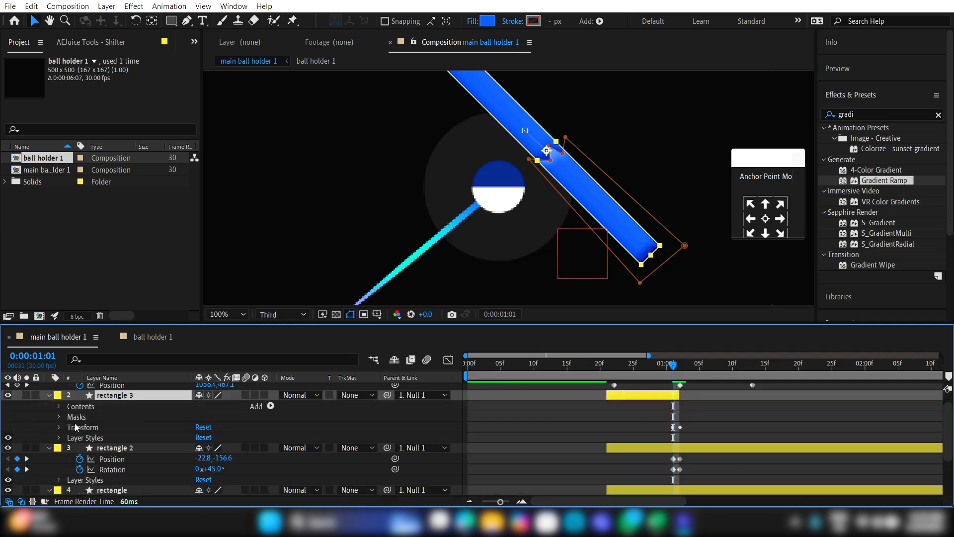
left_click(78, 419)
key("Delete")
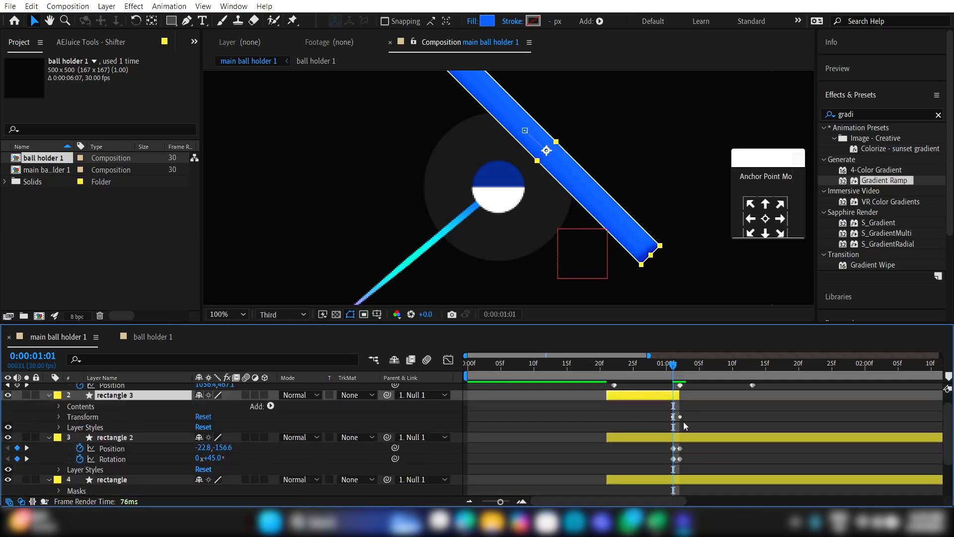
left_click_drag(678, 395, 668, 367)
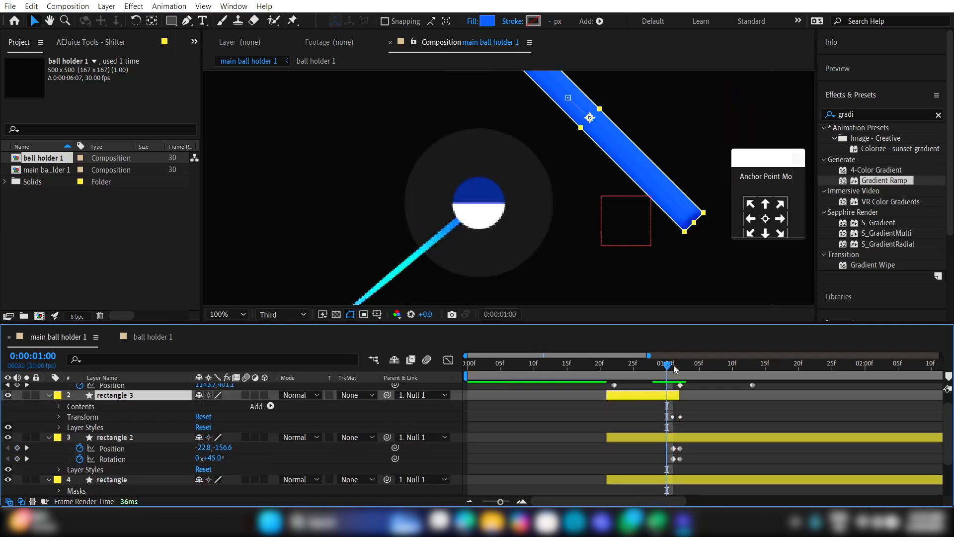
left_click(674, 368)
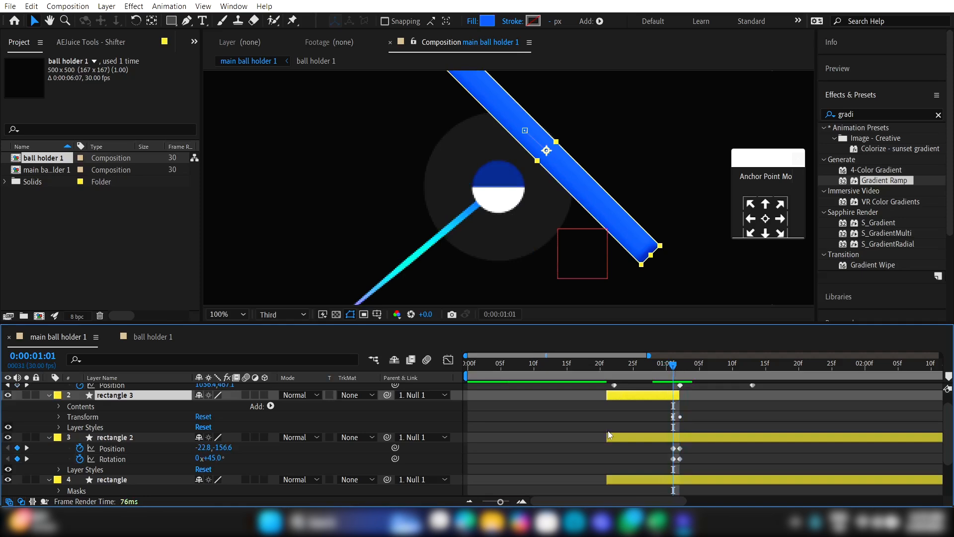
Step: Collapse the properties of all layers in the timeline and deselect everything
left_click(297, 407)
key("ctrl+a")
key("m")
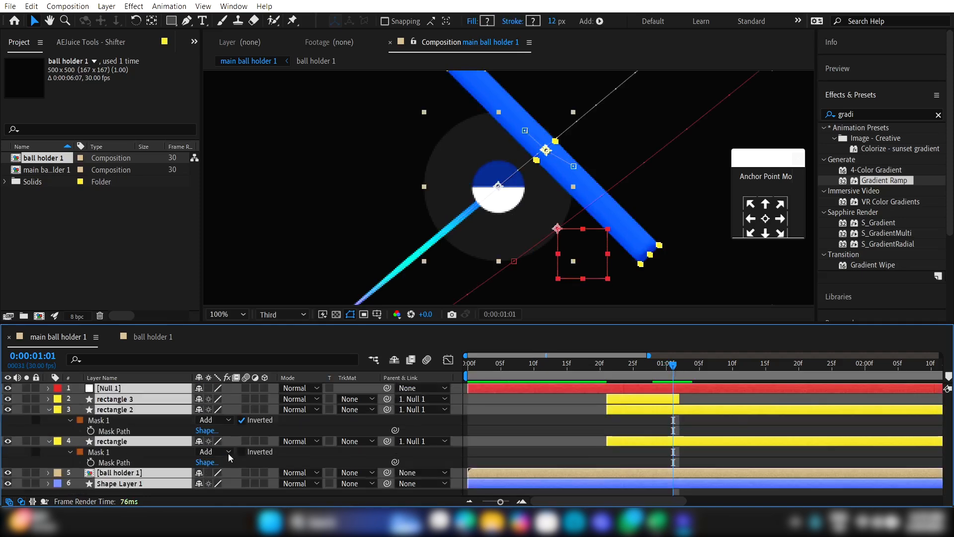
key("m")
left_click(312, 477)
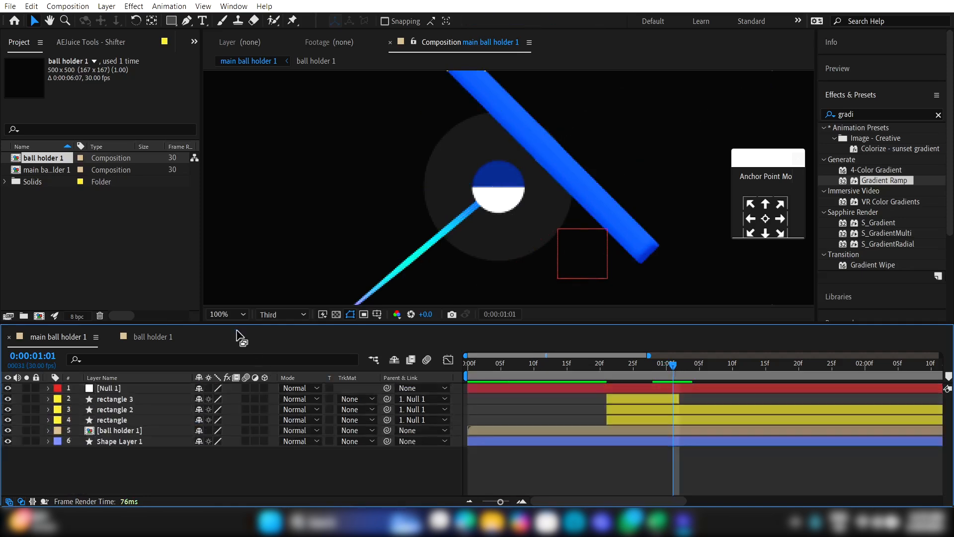
Step: Move the rectangle, rectangle 2 and rectangle 3 layers beneath Shape Layer 1 in the layer order and preview the animation
left_click(229, 311)
left_click(234, 102)
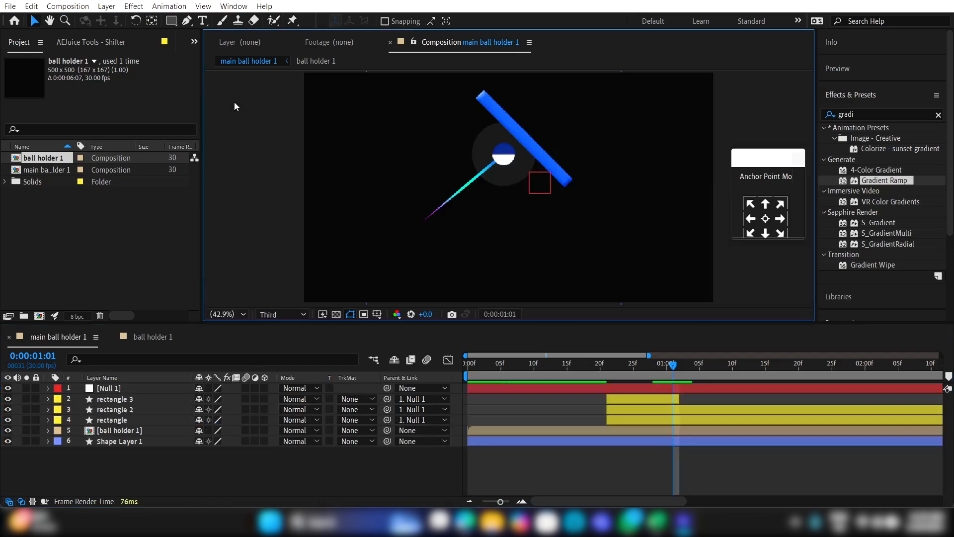
left_click(618, 397)
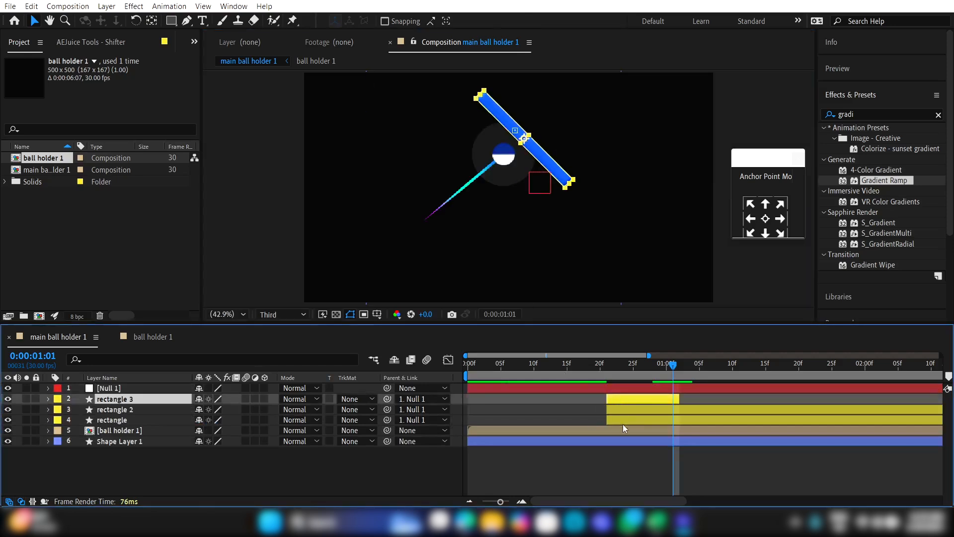
left_click(623, 421, "shift")
left_click_drag(124, 420, 132, 452)
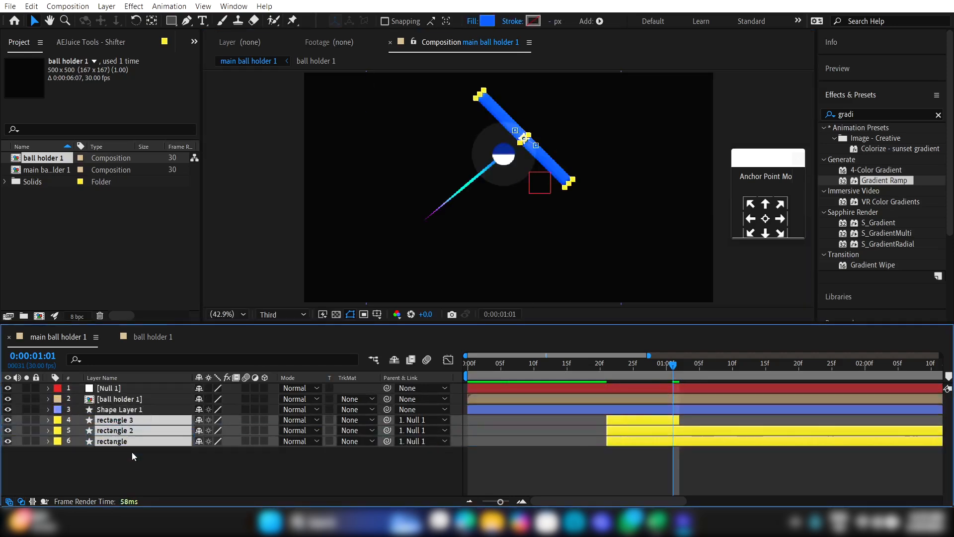
key("space")
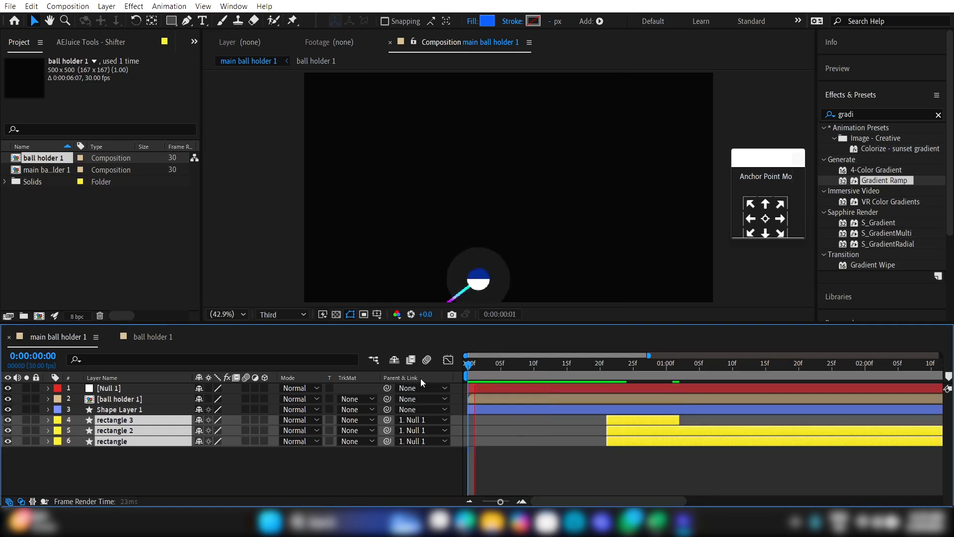
left_click(545, 472)
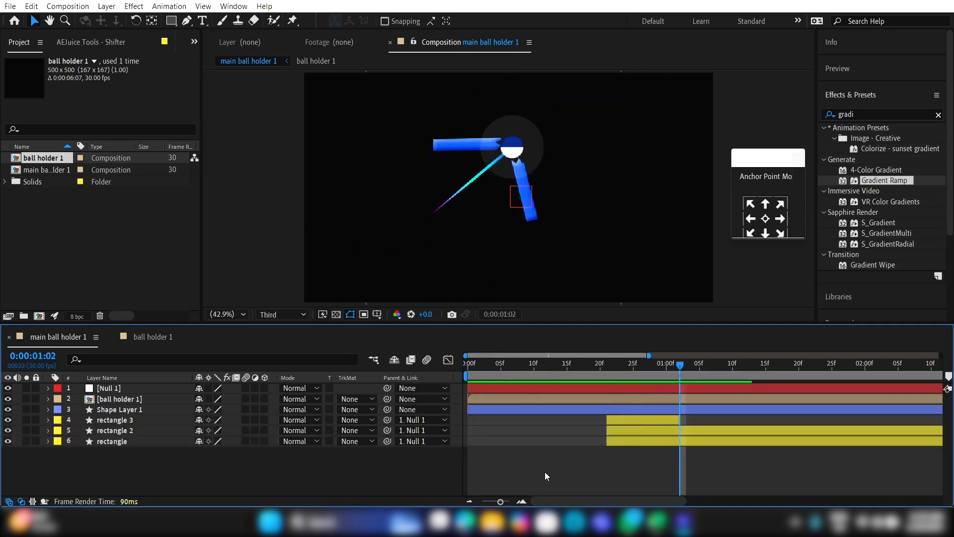
Step: Draw a blue circle beside the ball as a new shape layer and make the layer start at 0:00:00:20
left_click(170, 21)
key("q")
key("q")
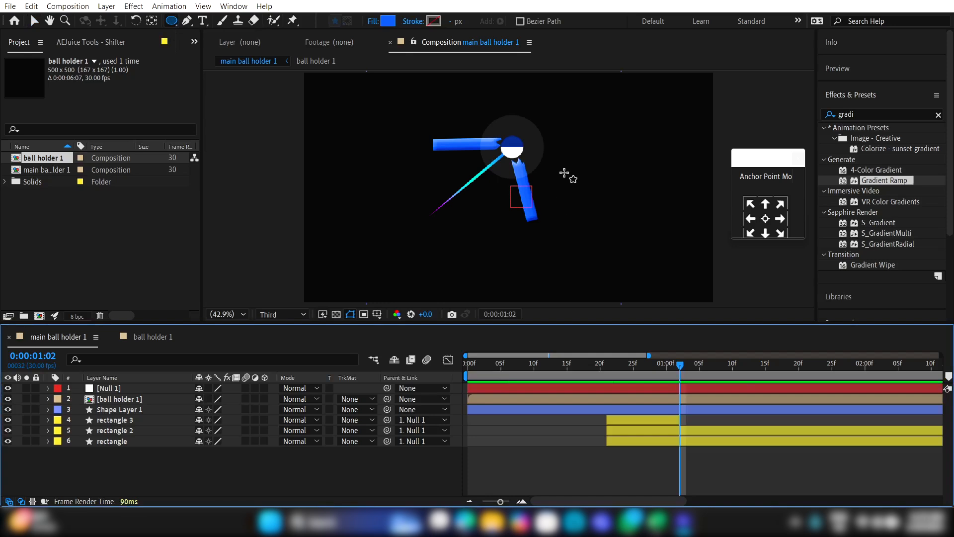
left_click_drag(555, 149, 633, 230)
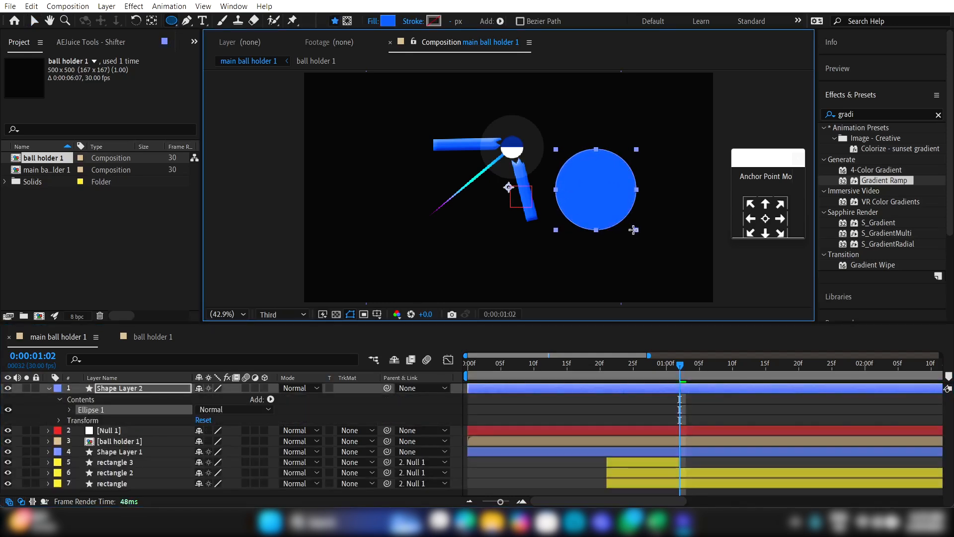
left_click(602, 392)
left_click_drag(479, 388, 601, 388)
Step: Center the blue circle on the ball and place its layer at the bottom of the layer order
key("v")
left_click_drag(599, 198, 516, 147)
left_click_drag(150, 388, 139, 486)
left_click_drag(547, 132, 543, 133)
Step: Add a Scale keyframe to the blue circle at 0:00:01:02 and enlarge it to 161%
key("s")
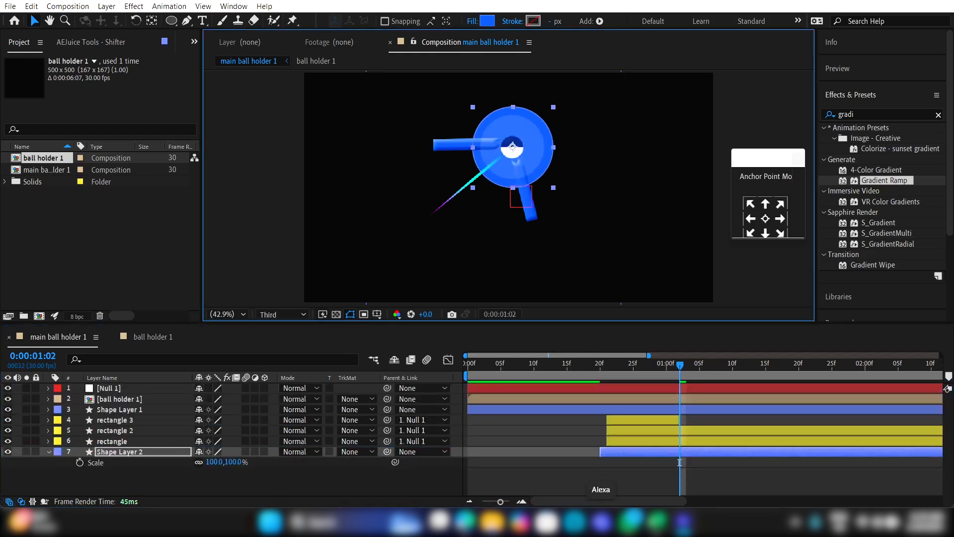
left_click(80, 462)
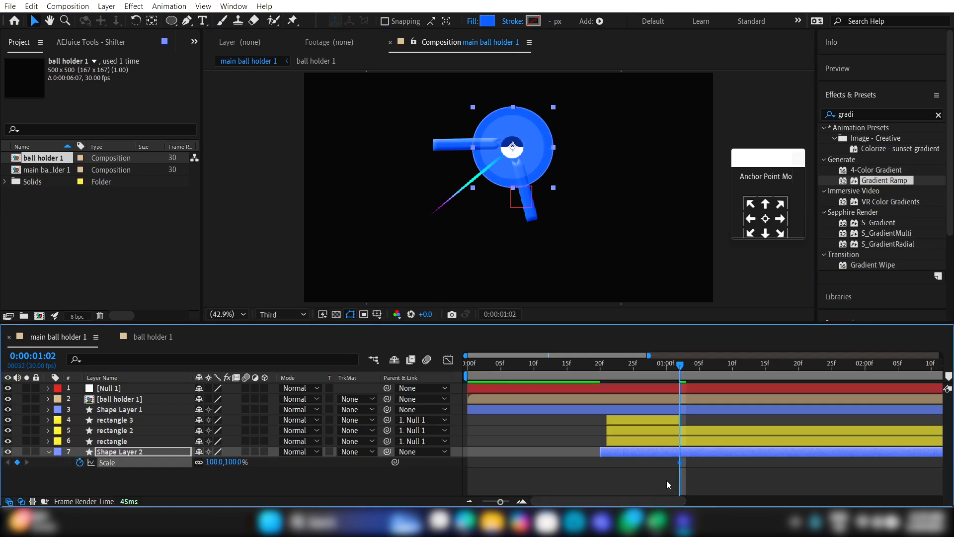
mouse_move(667, 469)
left_click(237, 462)
type("155")
key("Return")
Step: Set the circle's Scale to -3% at 0:00:01:00 and move its 161% keyframe to 0:00:01:08
left_click(666, 376)
left_click(214, 462)
type("-3")
key("Return")
mouse_move(669, 366)
left_mouse_down()
mouse_move(711, 364)
mouse_move(684, 371)
left_mouse_up()
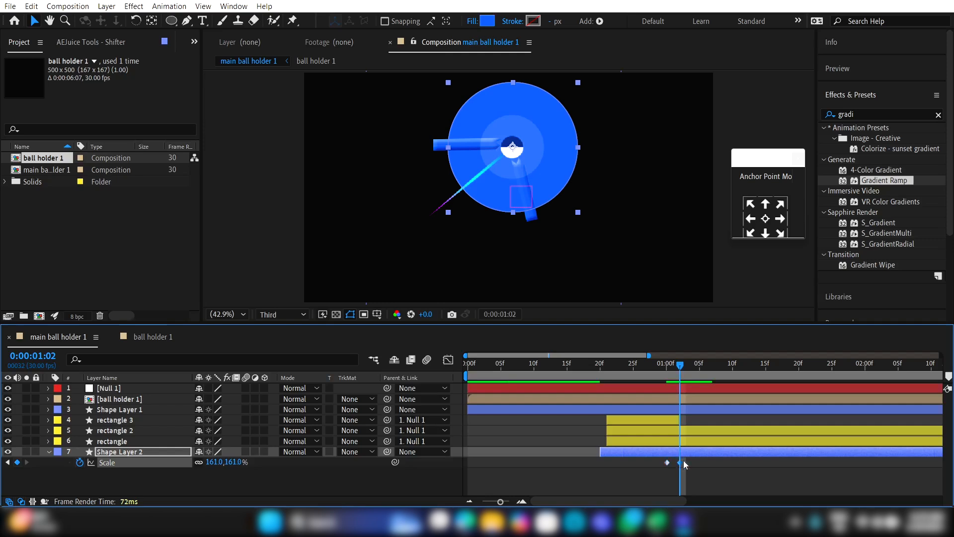
left_click_drag(680, 462, 718, 462)
Step: Keyframe the circle's Opacity at 100% at 0:00:01:00 and 0% at 0:00:01:08
key("ctrl+t")
left_click(609, 457)
key("shift+t")
left_click(80, 473)
left_click(630, 462)
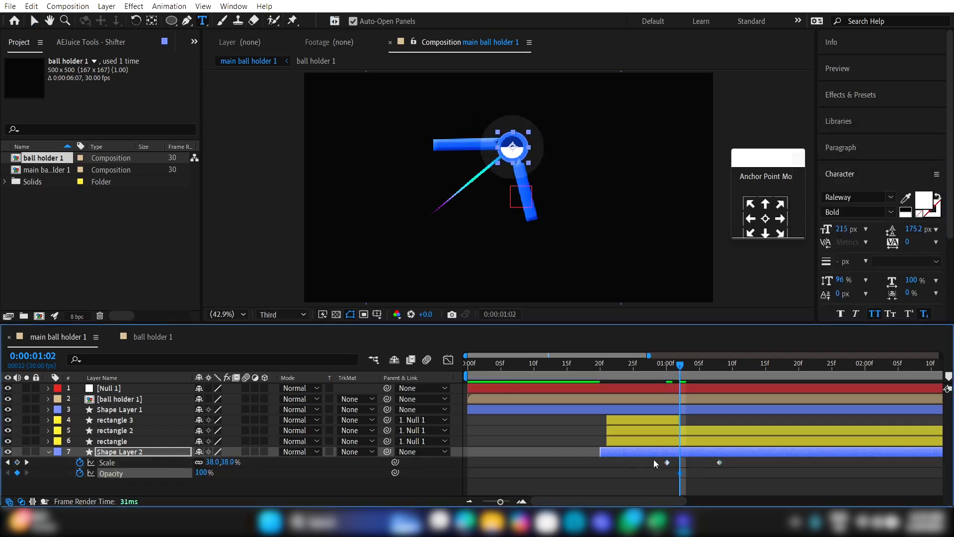
left_click_drag(678, 472, 667, 473)
left_click(722, 373)
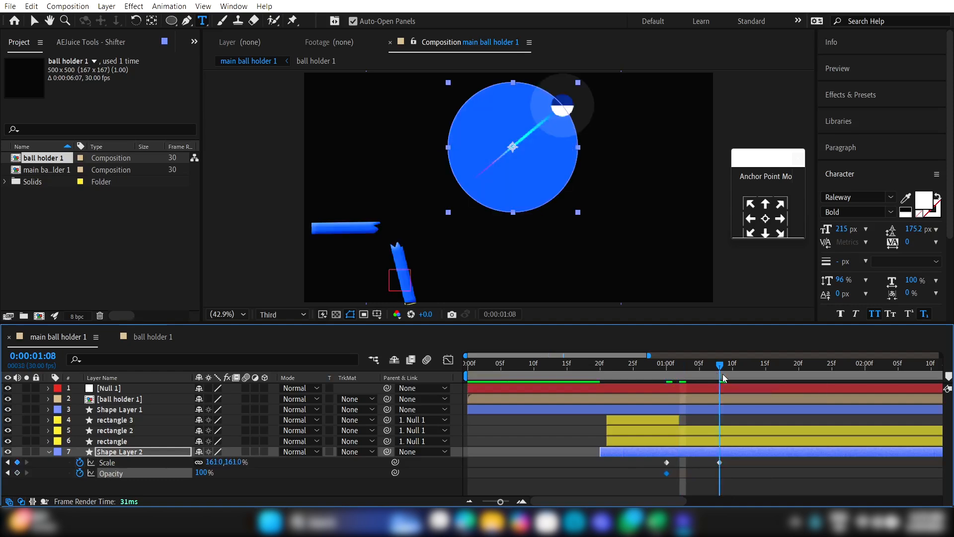
left_click_drag(717, 368, 720, 367)
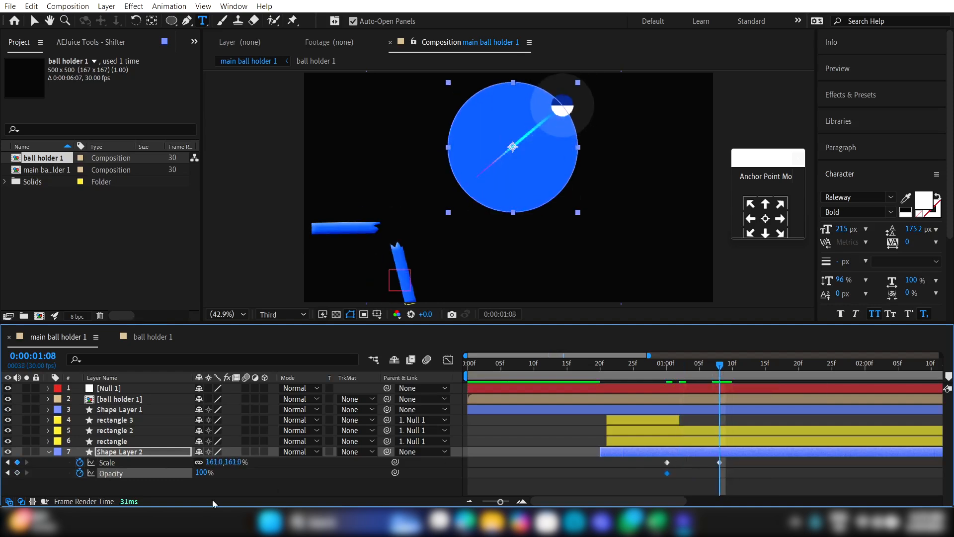
left_click_drag(202, 471, 154, 472)
Step: Apply Easy Ease to the circle's Scale and Opacity keyframes and reshape their curves in the graph
left_click_drag(740, 481, 632, 457)
key("F9")
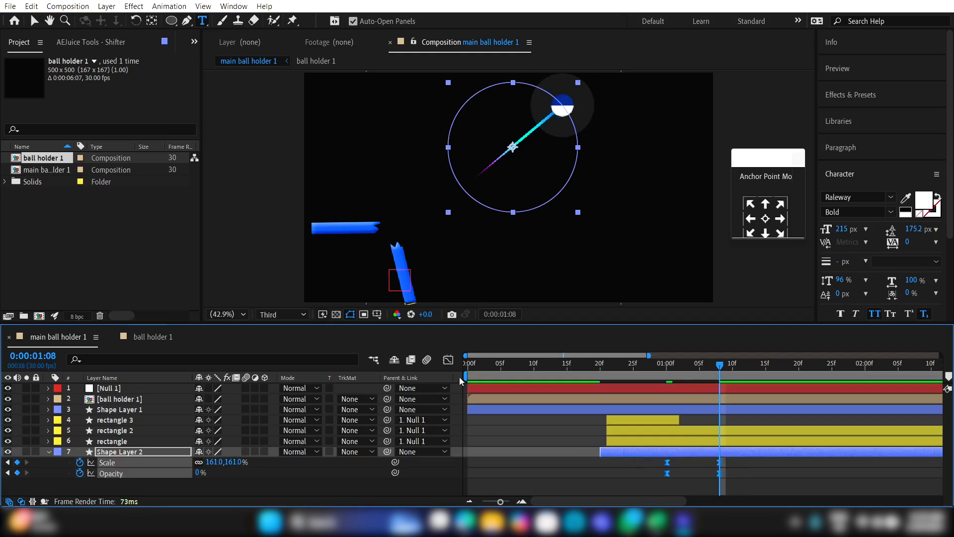
left_click(449, 360)
left_click_drag(750, 418, 672, 440)
left_click_drag(652, 425, 669, 439)
left_click(449, 361)
Step: Preview the burst and shift the circle's Scale and Opacity keyframes to 0:00:01:01 and 0:00:01:11
left_click_drag(659, 371, 694, 375)
key("space")
left_click_drag(707, 464, 731, 477)
left_click_drag(720, 463, 740, 463)
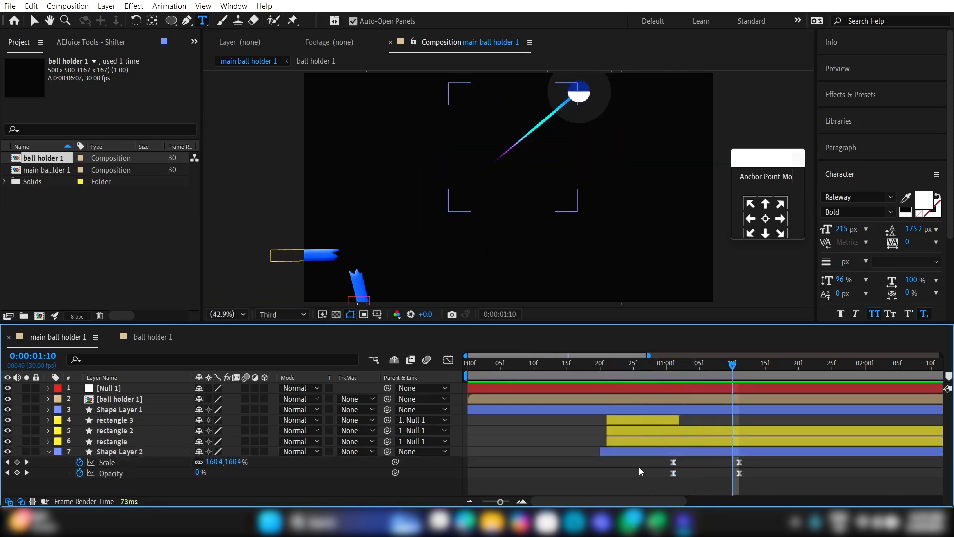
Step: Create a composition named background lines with a width of 1920 px and a height of 1080 px
left_click(40, 316)
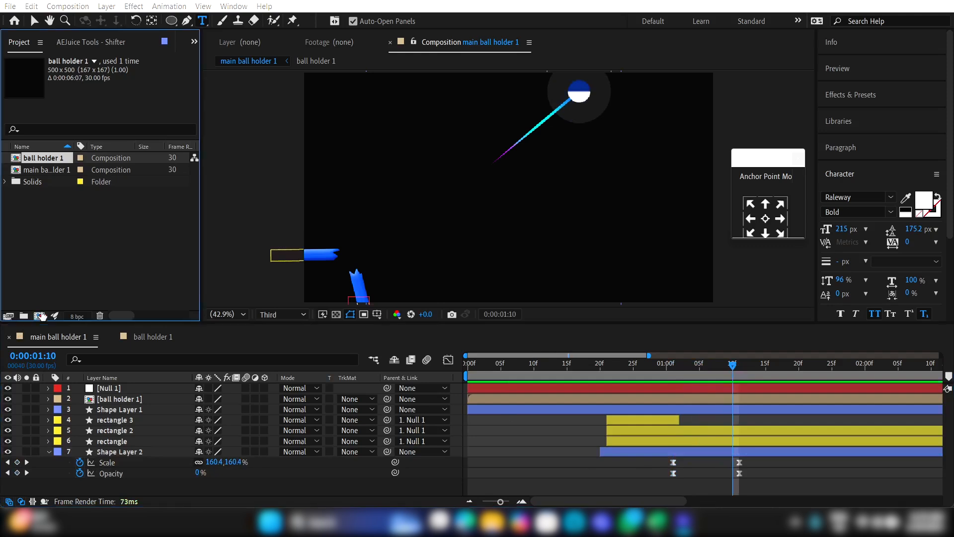
type("background lines")
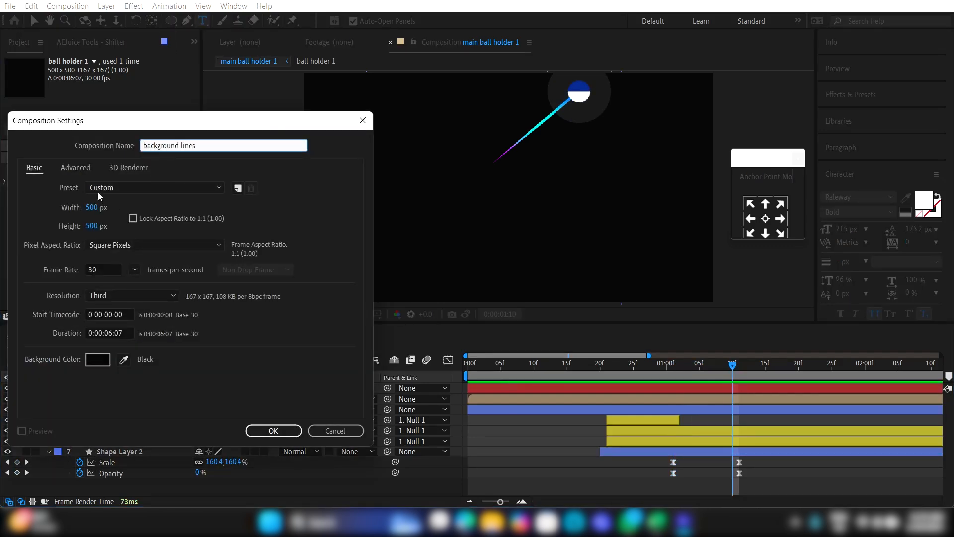
key("Tab")
type("1920")
left_click(92, 227)
type("1")
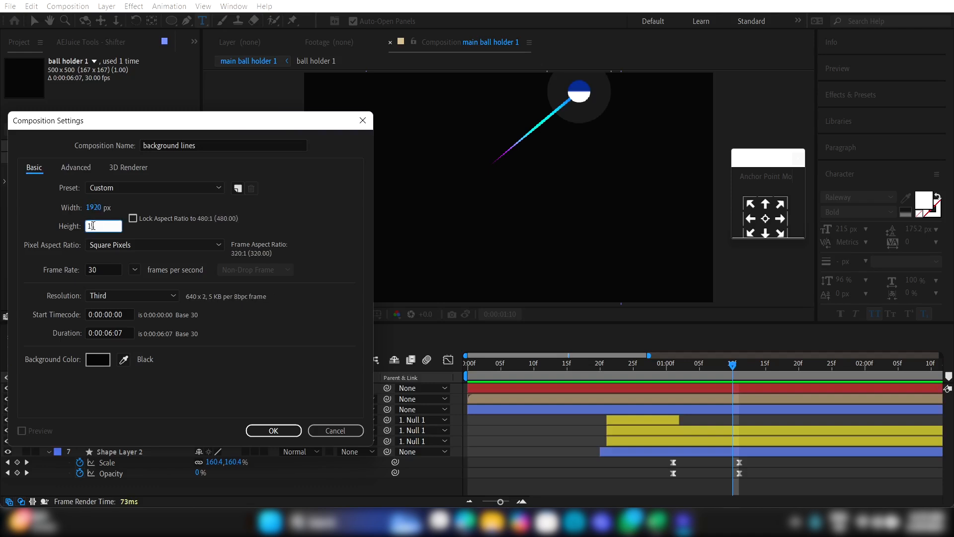
type("080")
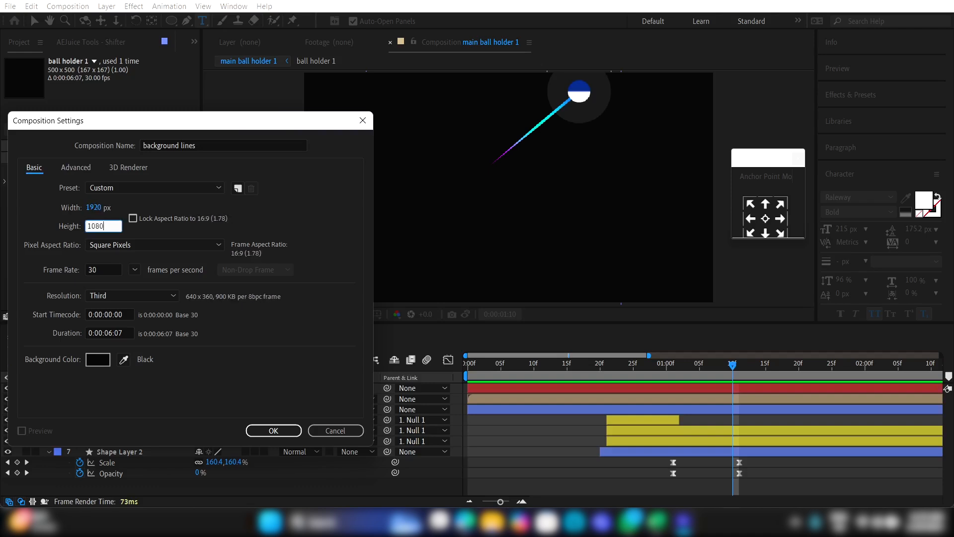
left_click(274, 430)
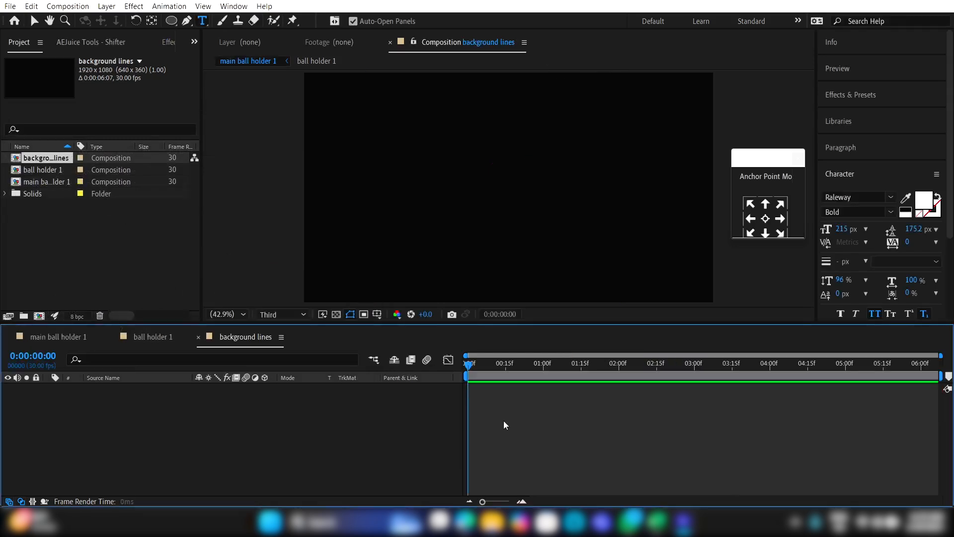
Step: Add a black 1920 x 1080 px solid named background lines to the new composition
right_click(294, 422)
mouse_move(345, 274)
left_click(465, 308)
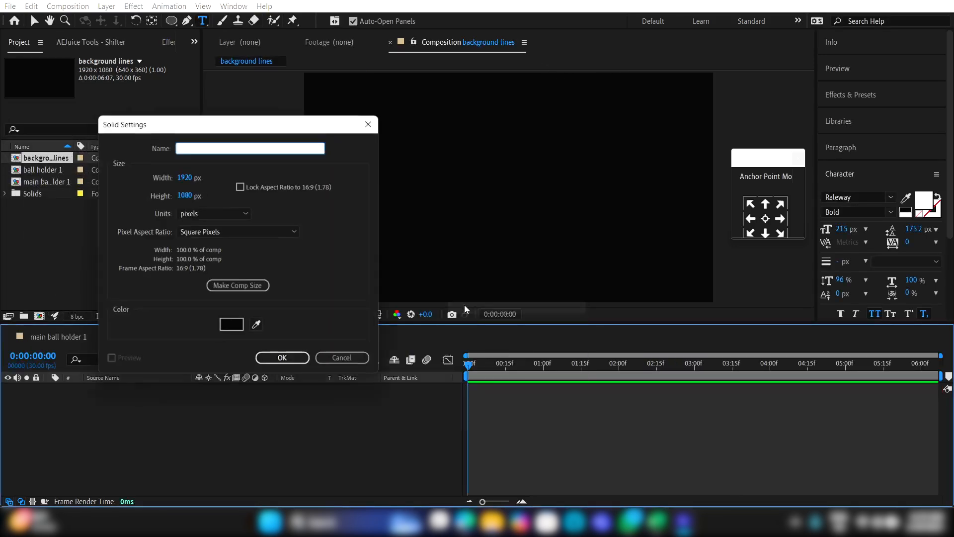
type("background lines")
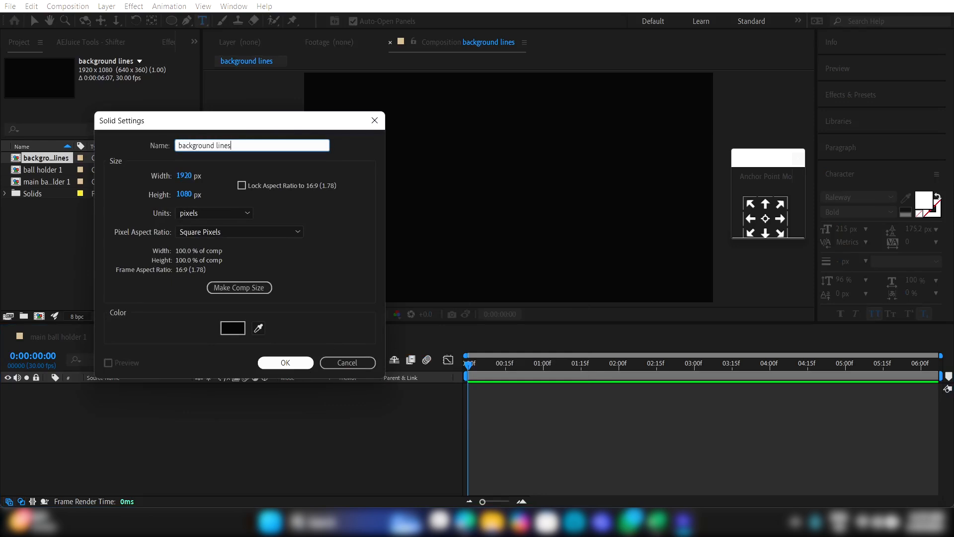
left_click(306, 367)
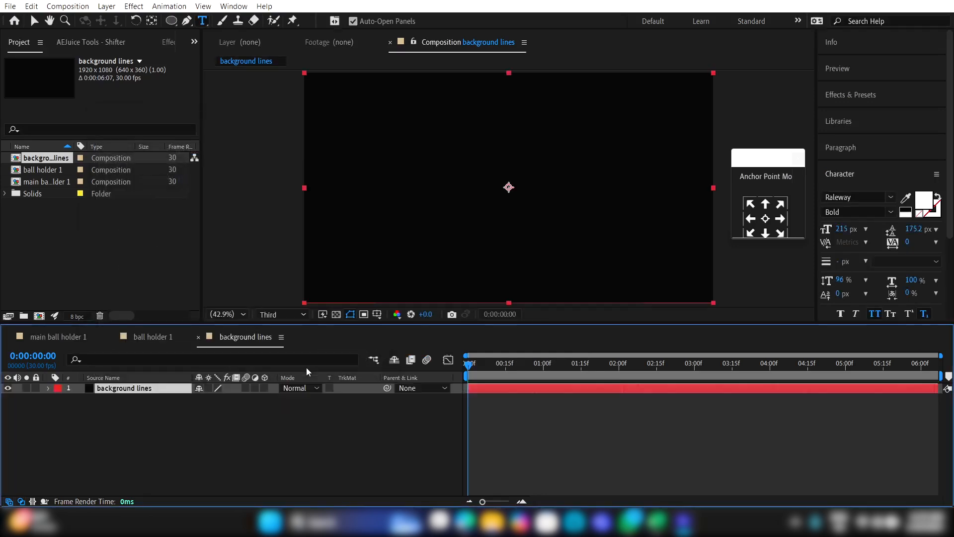
Step: Apply the Noise & Grain Fractal Noise effect to the background lines solid
left_click(850, 94)
double_click(859, 113)
type("frac")
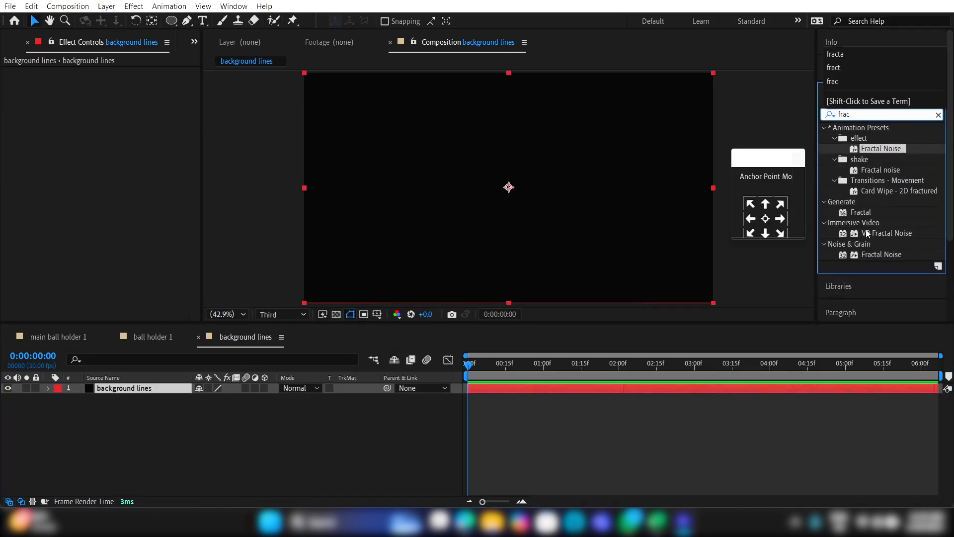
double_click(877, 254)
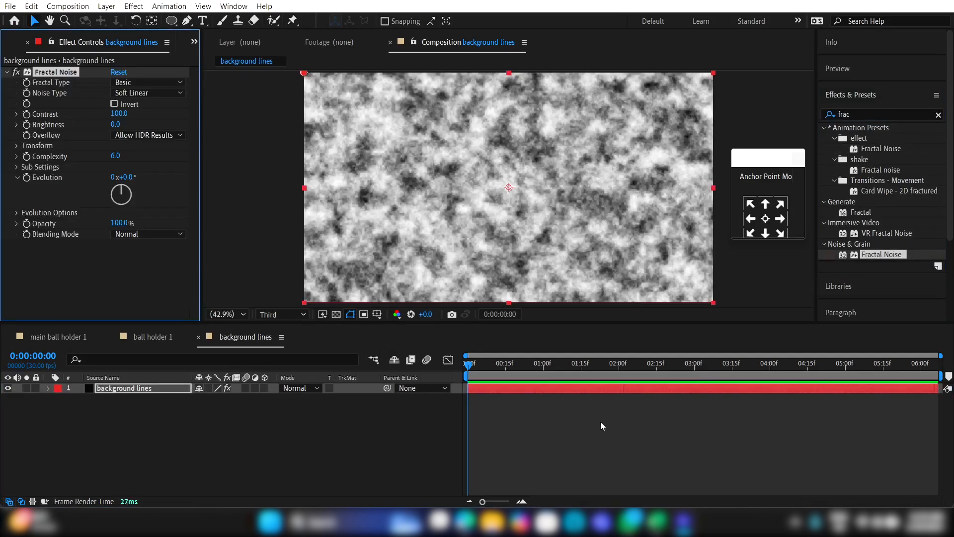
left_click(520, 397)
left_click(511, 391)
Step: Set the Fractal Noise to fractal type Max, noise type Block, contrast 116 and brightness -84
left_click(135, 82)
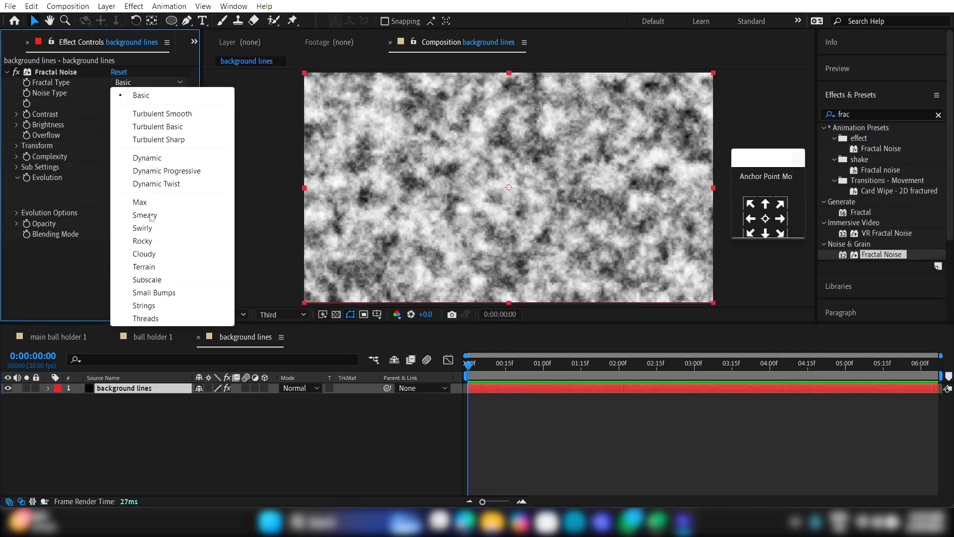
left_click(140, 202)
left_click(143, 93)
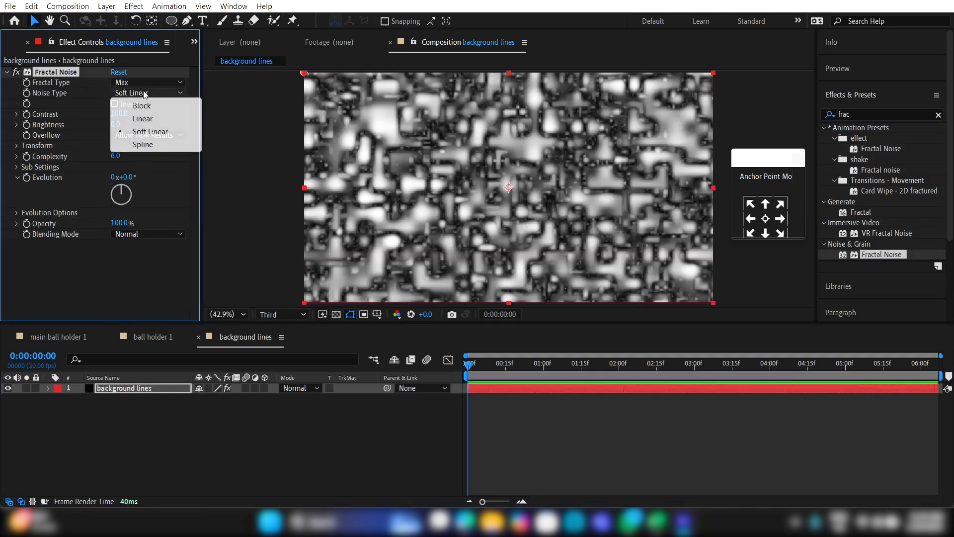
left_click(142, 106)
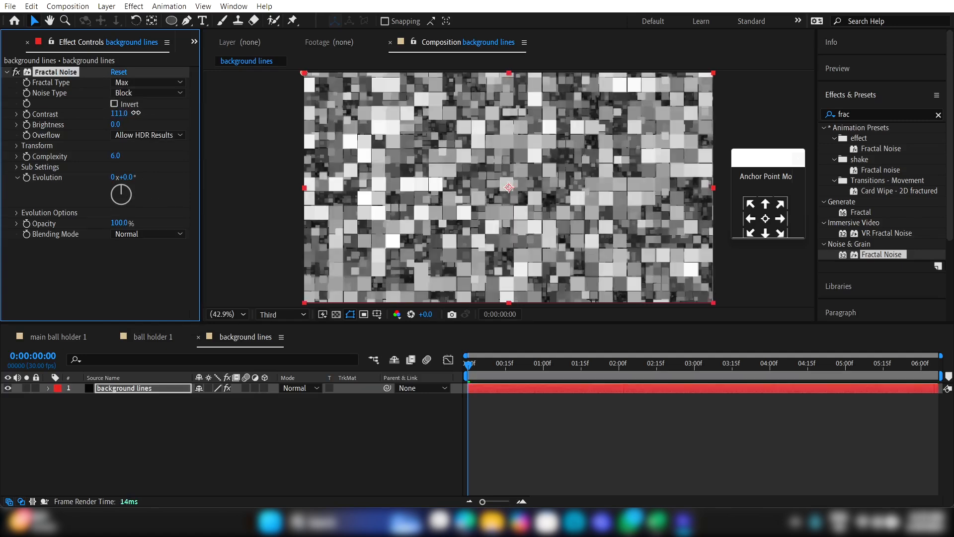
left_click_drag(115, 125, 64, 125)
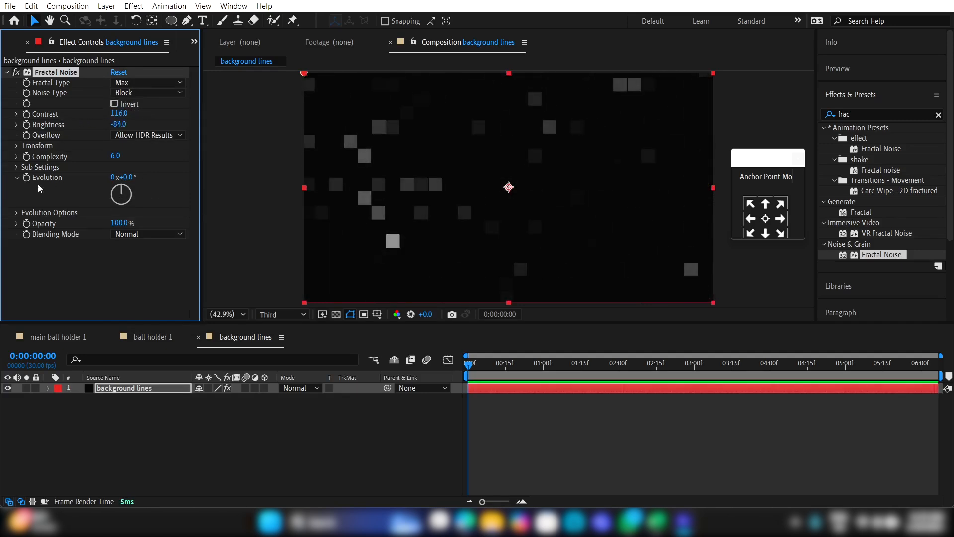
Step: Stretch the noise into thin lines with uniform scaling off, scale width 1200 and scale height 20, and set brightness to -95
left_click(17, 146)
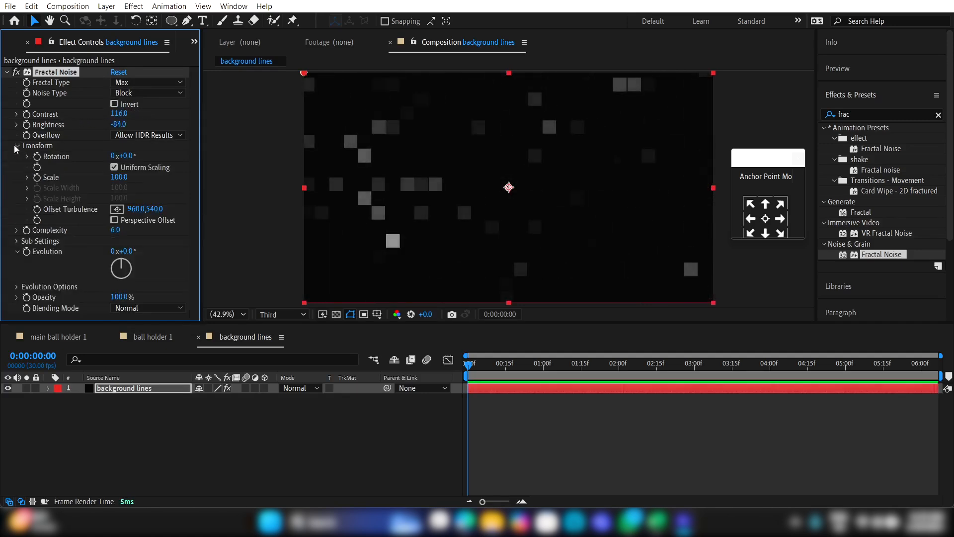
left_click(114, 167)
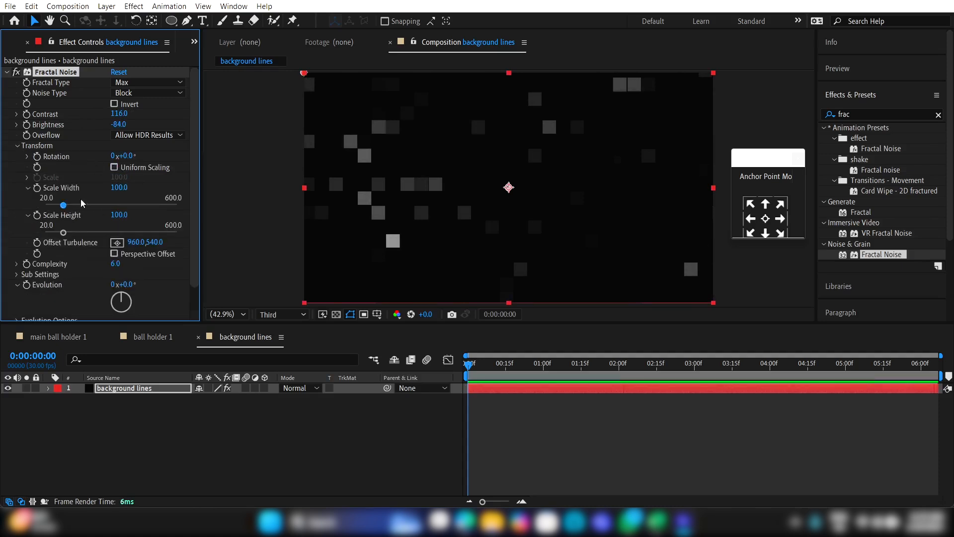
left_click(119, 188)
key("Return")
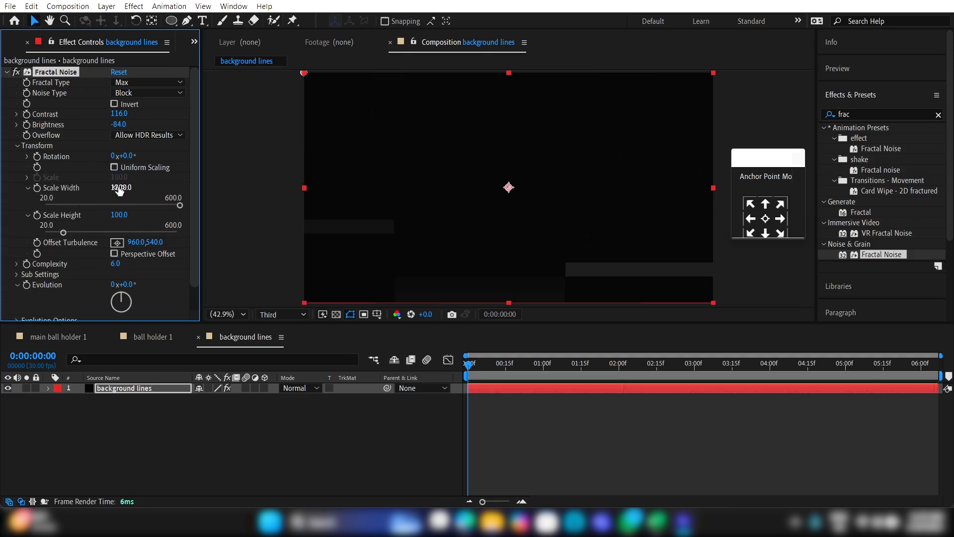
left_click_drag(65, 234, 25, 230)
left_click_drag(114, 125, 112, 124)
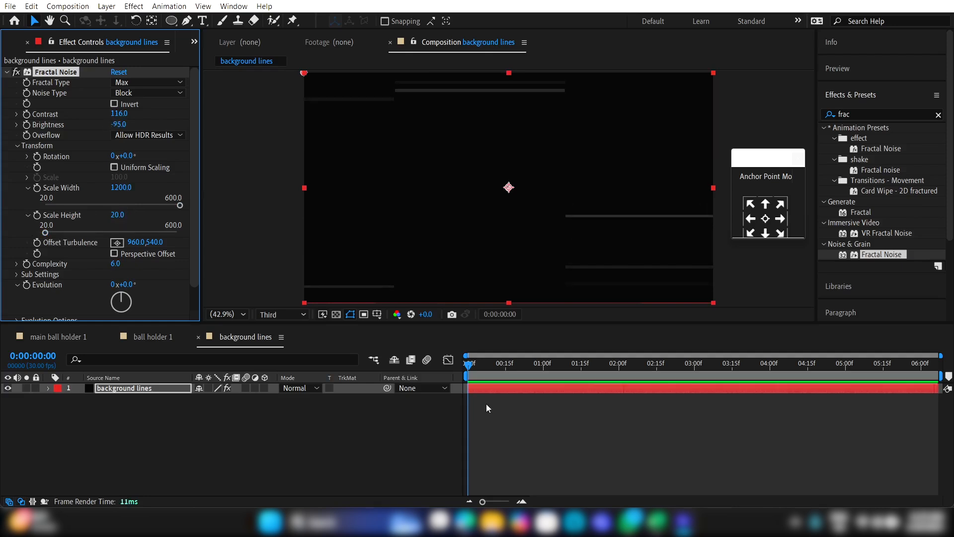
Step: Start keyframing the Fractal Noise Offset Turbulence on background lines at 0:00:00:00, with the point at 901, 540
left_click(502, 390)
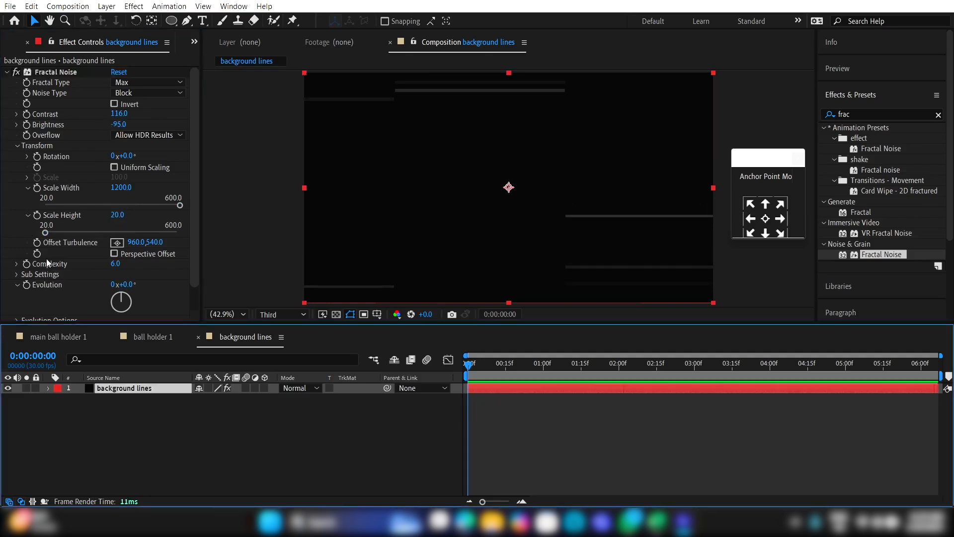
left_click(37, 243)
left_click_drag(508, 188, 495, 188)
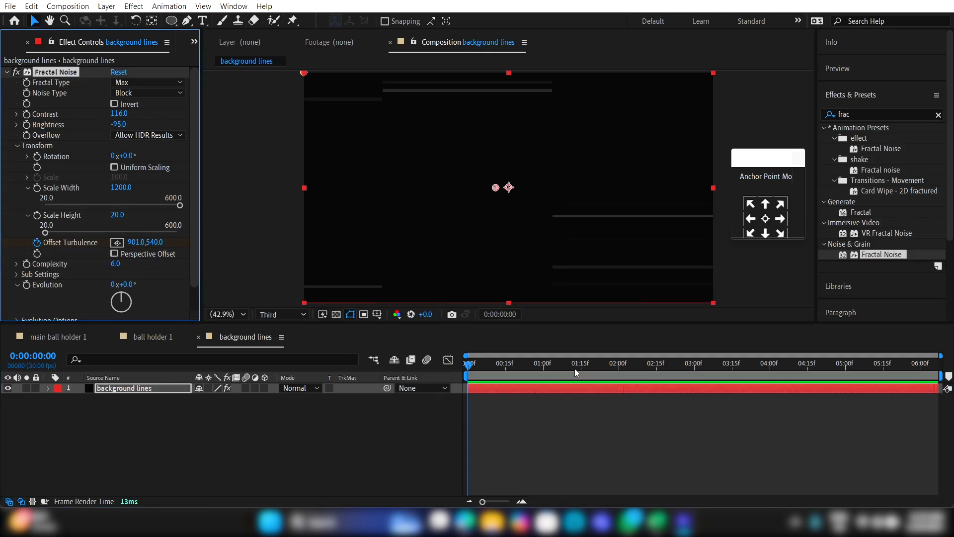
Step: Add an Offset Turbulence keyframe at 0:00:02:00 with a very large negative X value and preview the moving lines
left_click_drag(578, 372, 619, 370)
left_click(532, 389)
key("u")
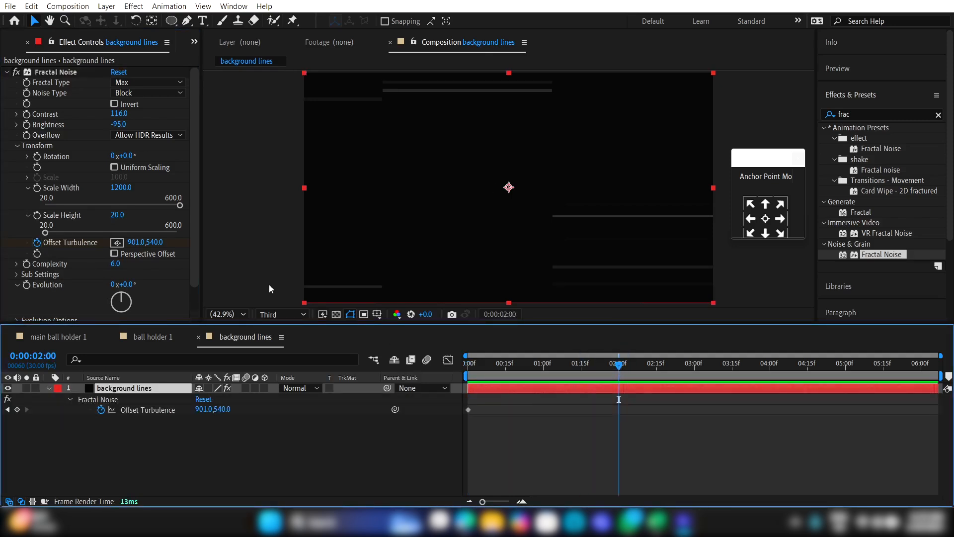
left_click_drag(136, 242, 131, 242)
left_click(131, 242)
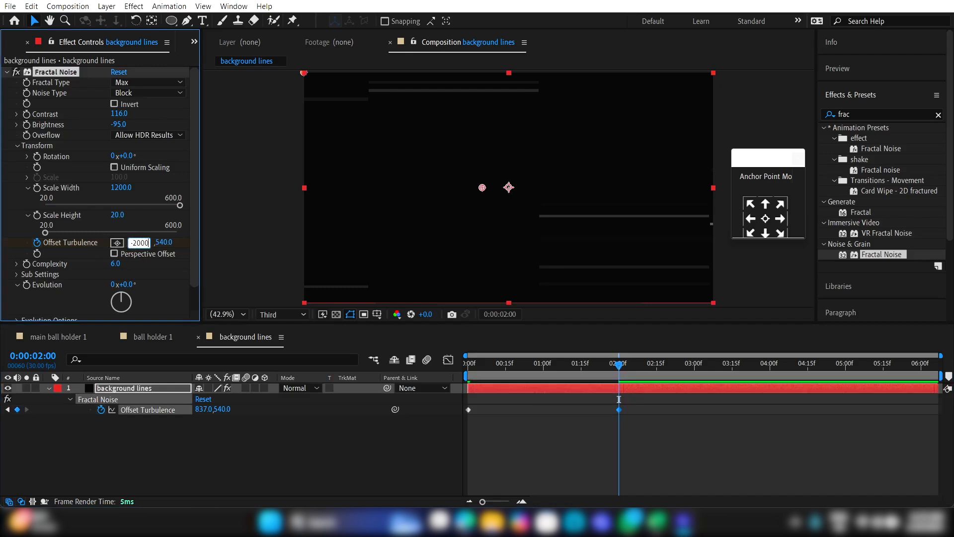
type("-20000")
key("Return")
left_click(522, 373)
key("space")
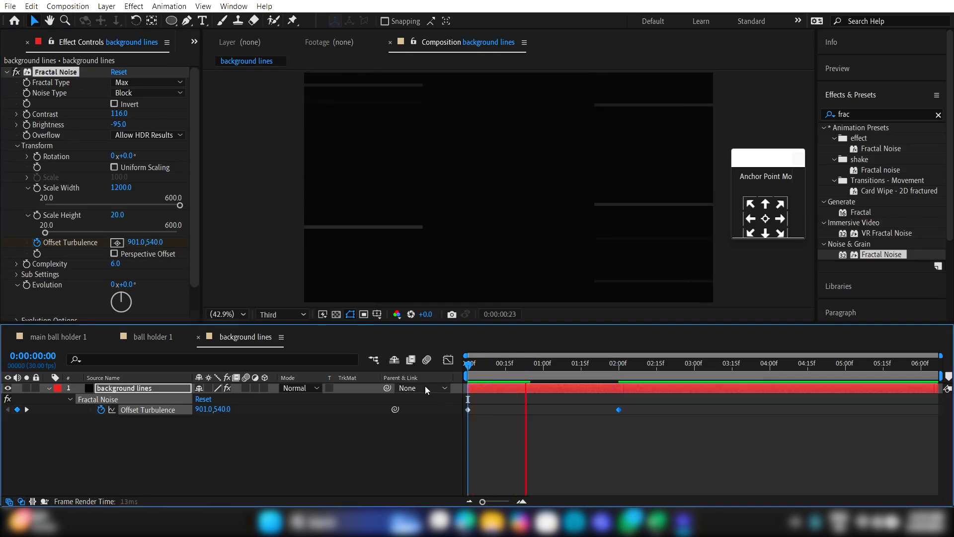
key("space")
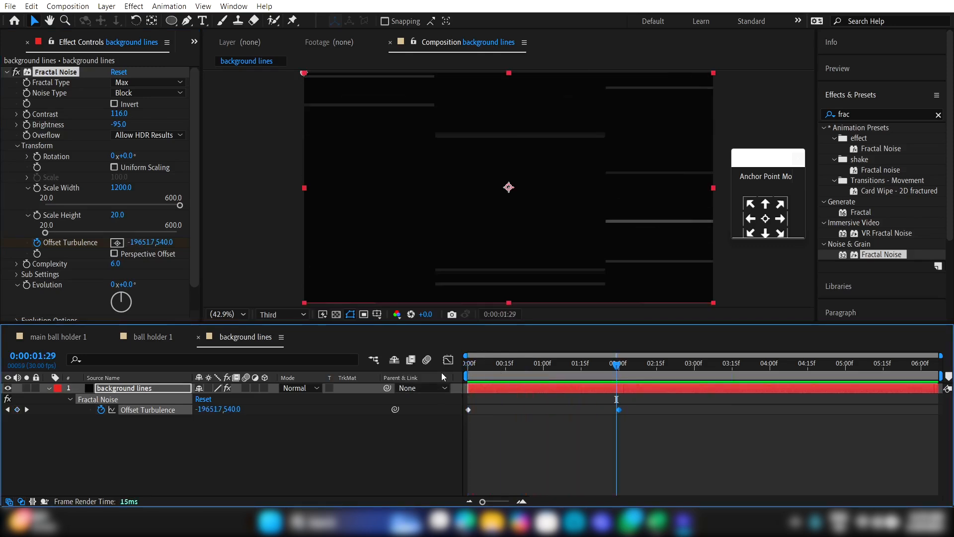
Step: Place the background lines composition beneath all layers in main ball holder 1 and set its rotation to -40°
left_click(85, 336)
left_click_drag(44, 159, 119, 479)
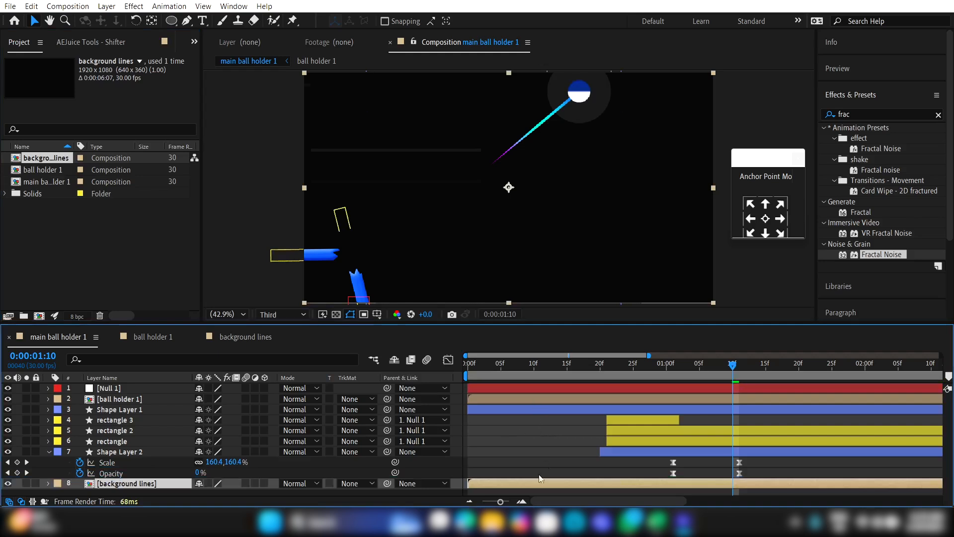
key("r")
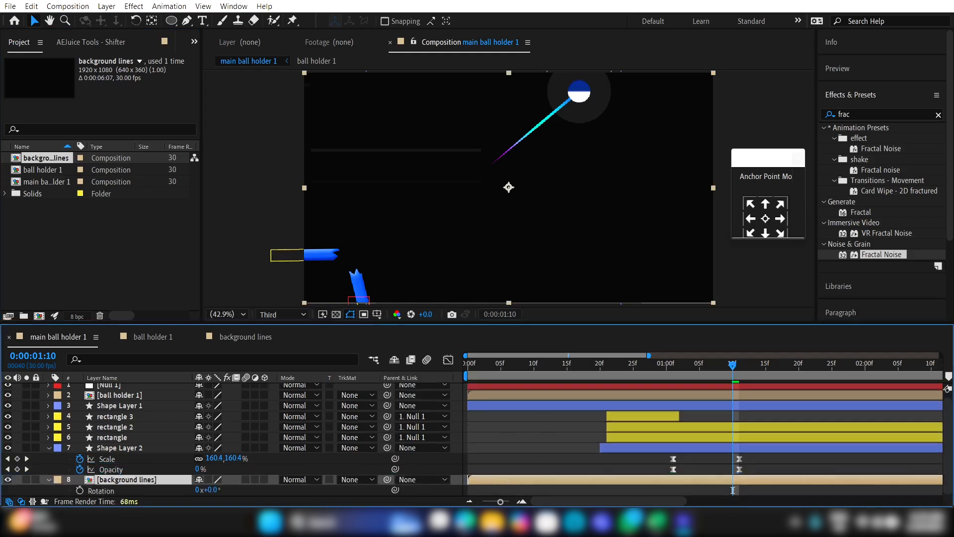
left_click(211, 490)
type("-40")
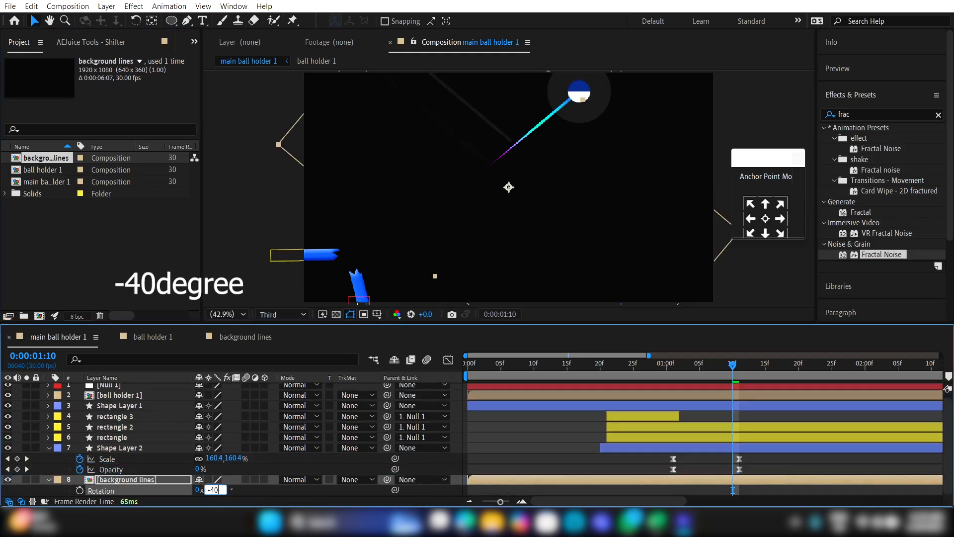
key("Return")
left_click(563, 477)
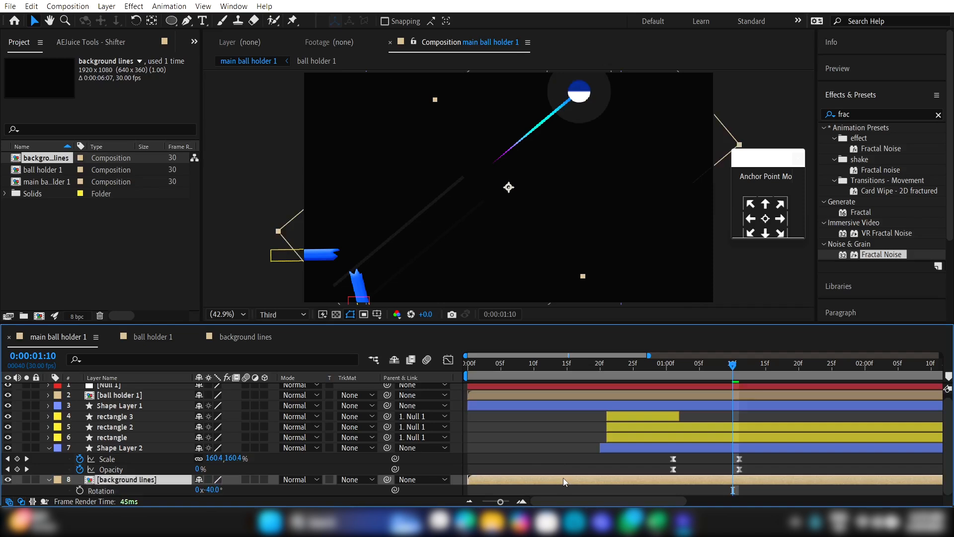
Step: Apply CC RepeTile to the background lines layer with Expand Down 325 and Expand Up 816, and preview the result
left_click_drag(574, 376, 595, 376)
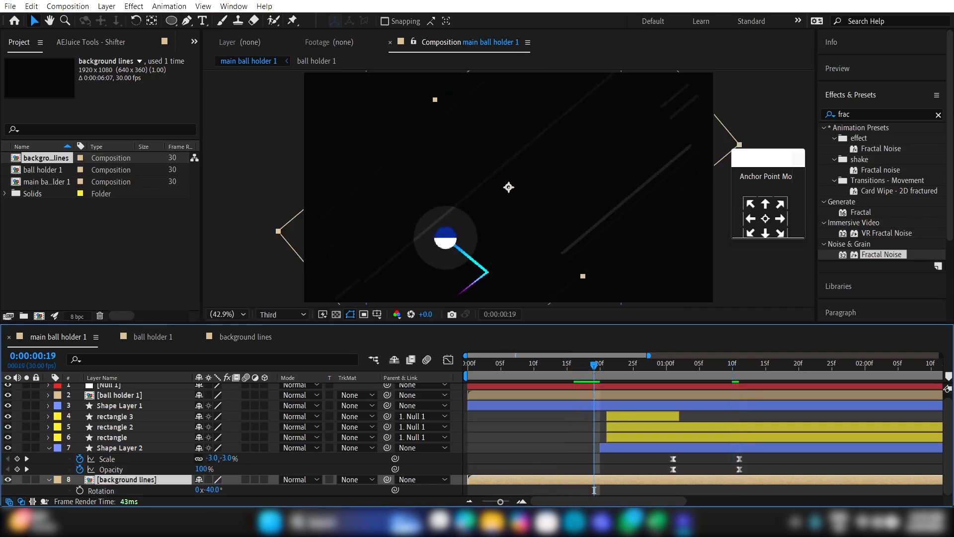
double_click(856, 118)
type("cc re")
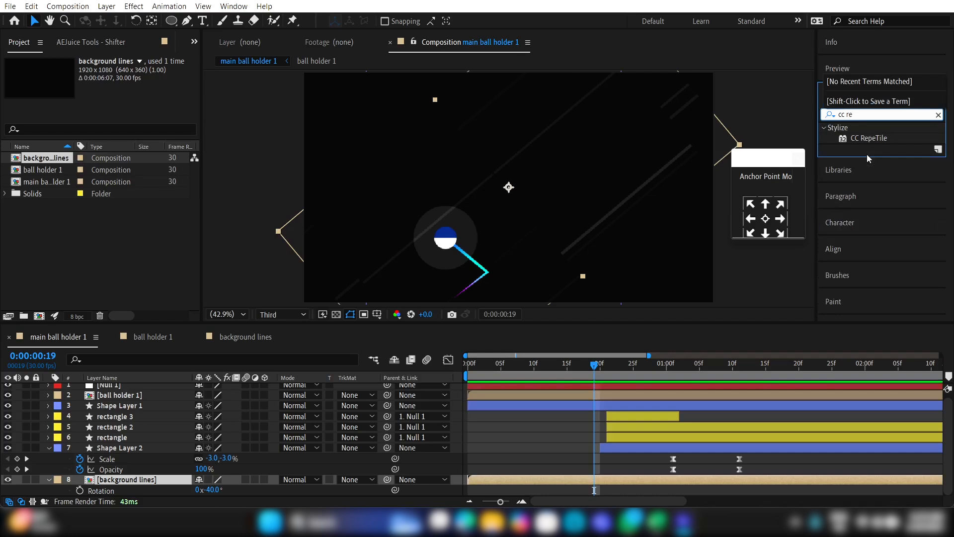
double_click(865, 138)
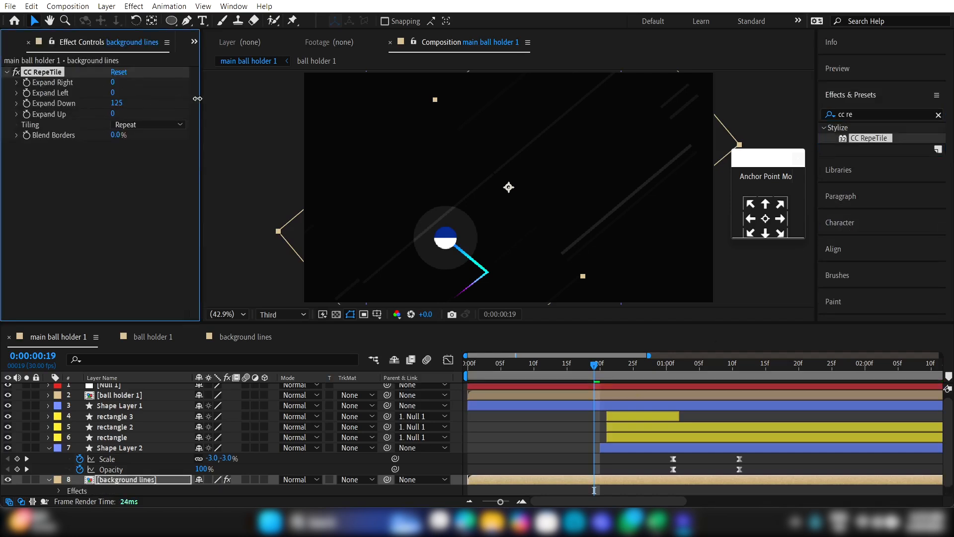
left_click_drag(114, 114, 220, 107)
left_click_drag(135, 112, 227, 101)
key("Home")
key("space")
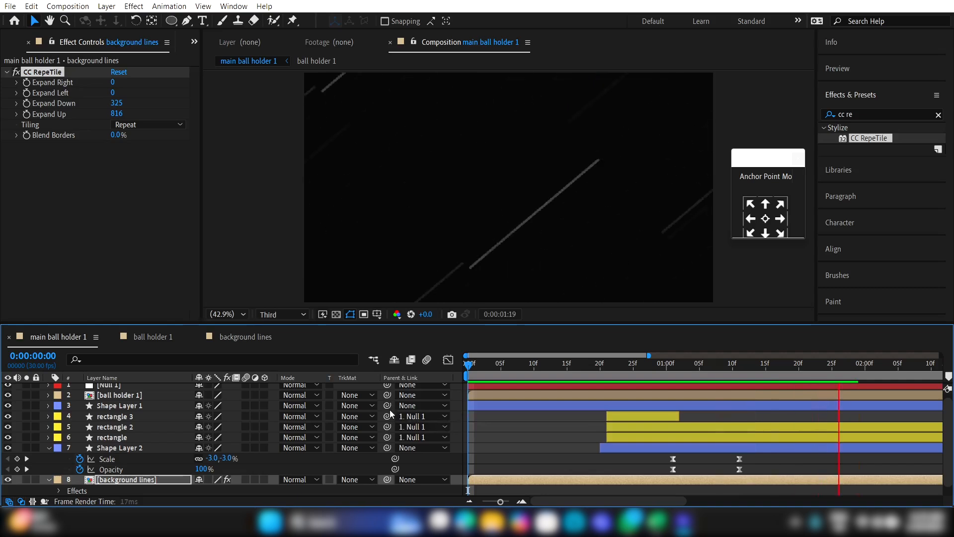
Step: Apply Gaussian Blur to the circular burst on Shape Layer 2 and set Blurriness to 40
left_click(638, 452)
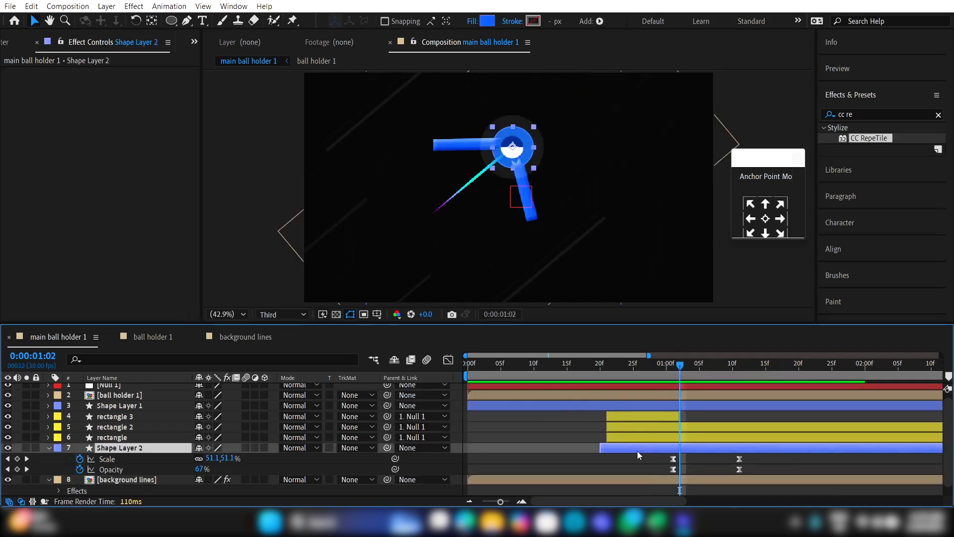
left_click(860, 113)
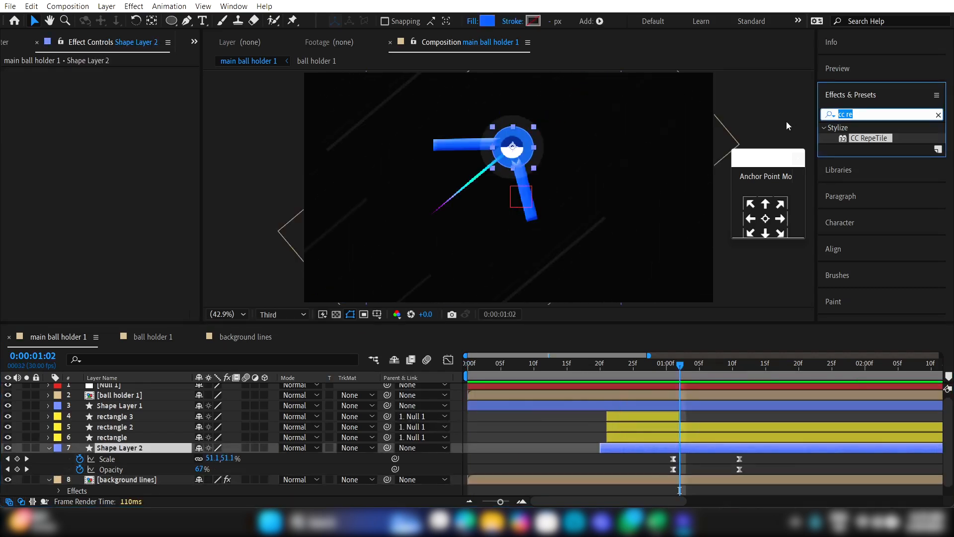
type("gau")
double_click(878, 139)
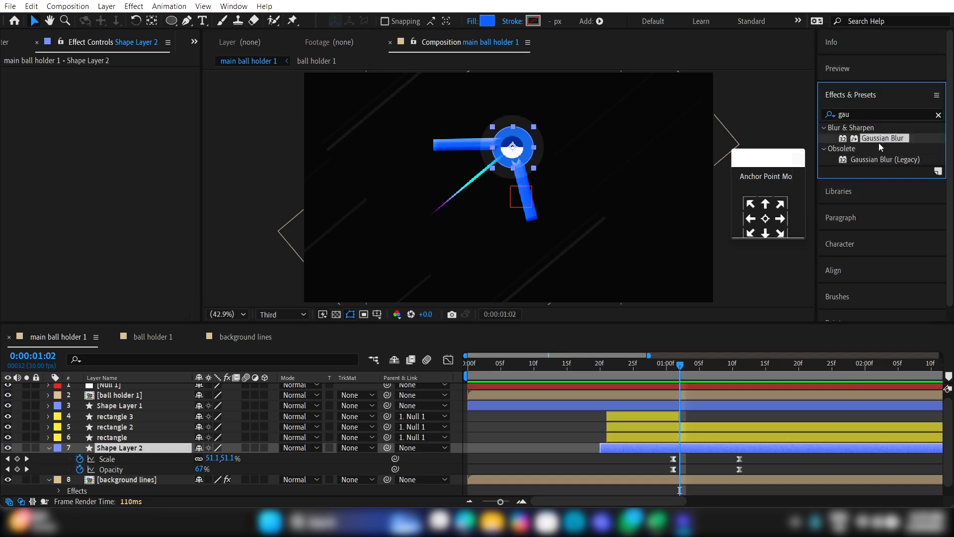
left_click(654, 447)
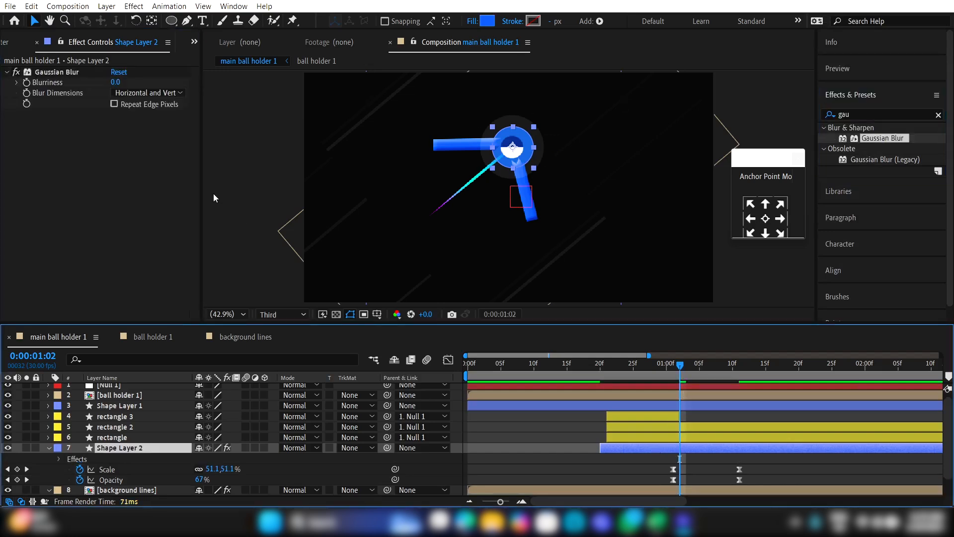
left_click_drag(115, 82, 276, 84)
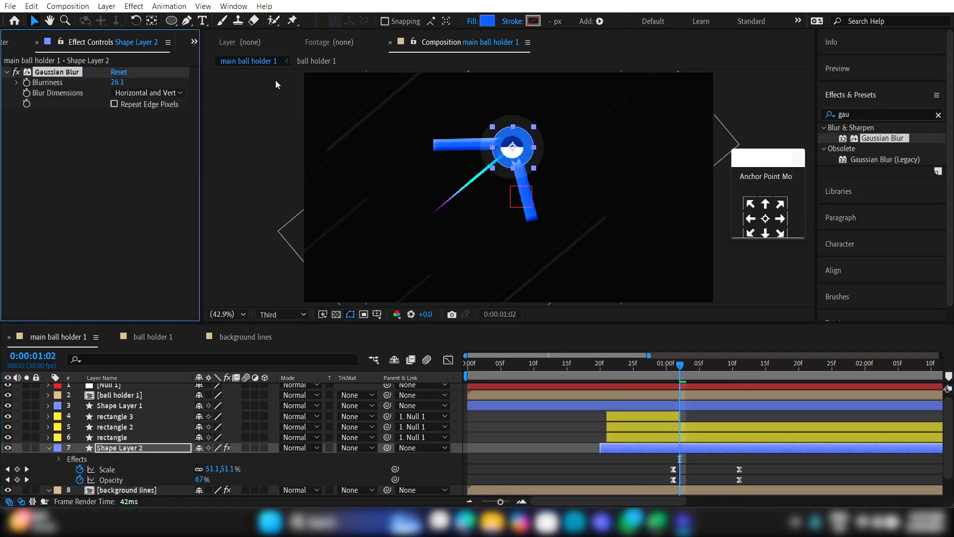
left_click(116, 83)
type("40")
key("Return")
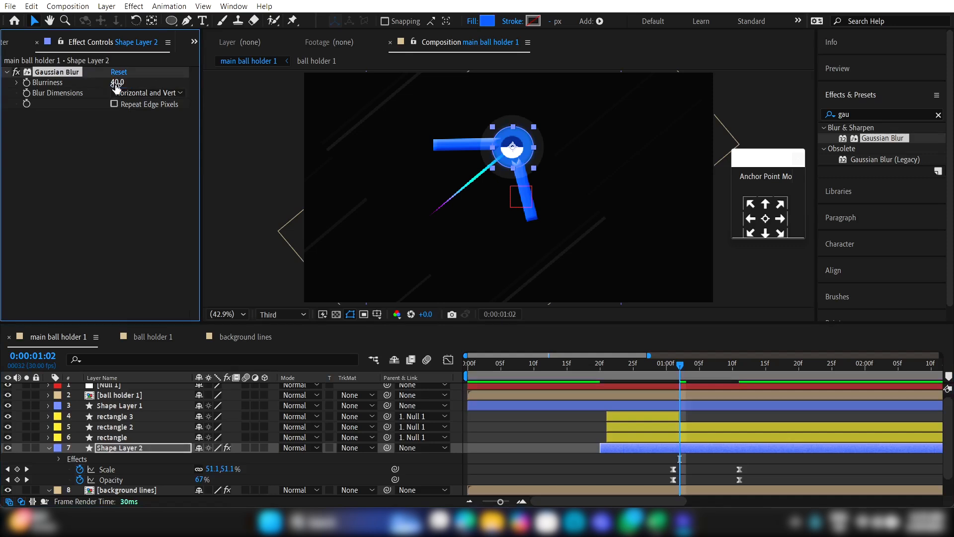
Step: Pre-compose all layers of main ball holder 1 into a new composition named 1st ball animation
left_click(528, 463)
key("ctrl+a")
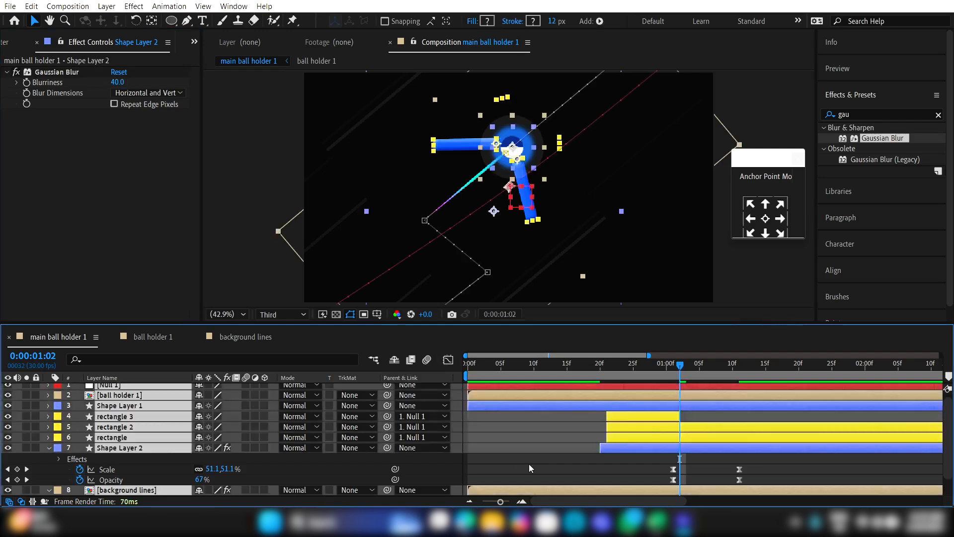
key("ctrl+shift+c")
type("1st fa")
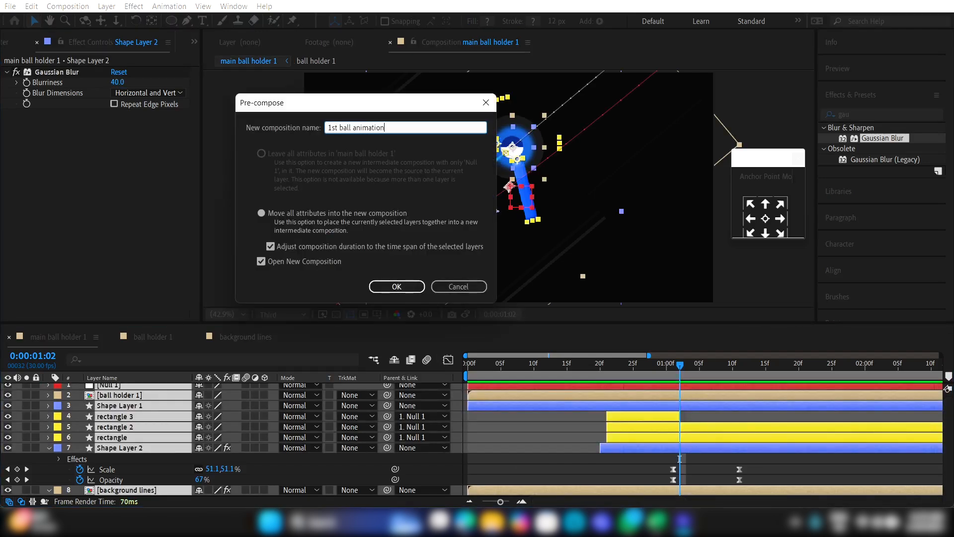
left_click(409, 282)
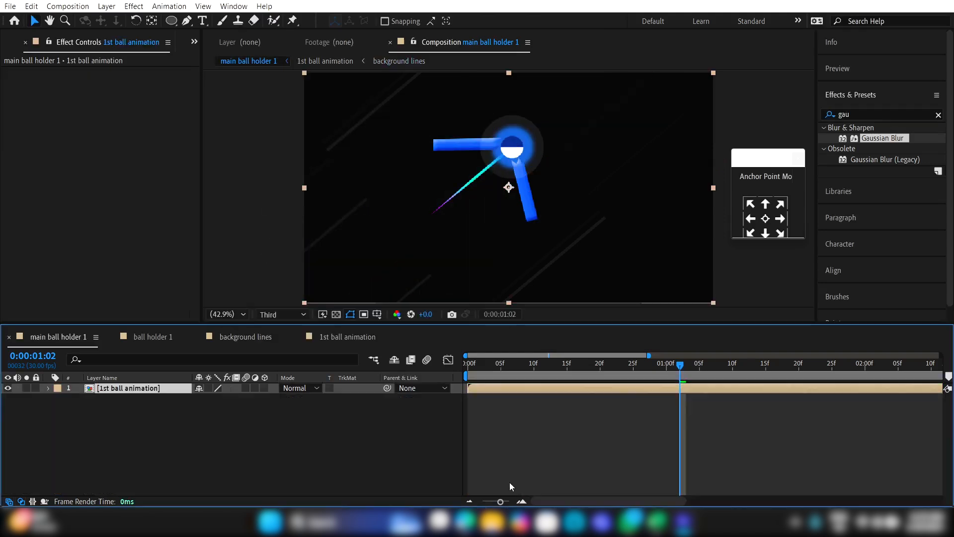
Step: Enable time remapping on the 1st ball animation layer
left_click(559, 374)
left_click_drag(559, 373, 628, 372)
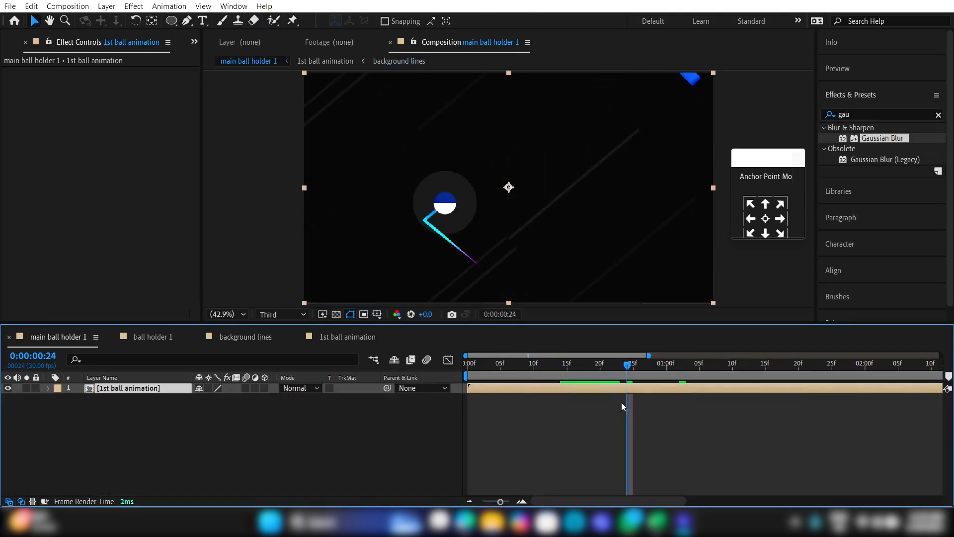
left_click(594, 373)
left_click(567, 388)
right_click(567, 387)
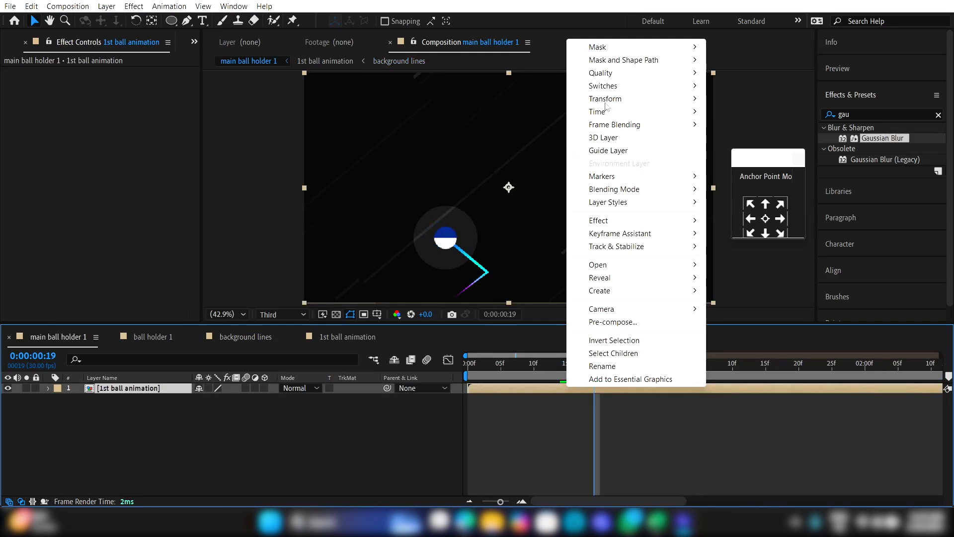
mouse_move(605, 102)
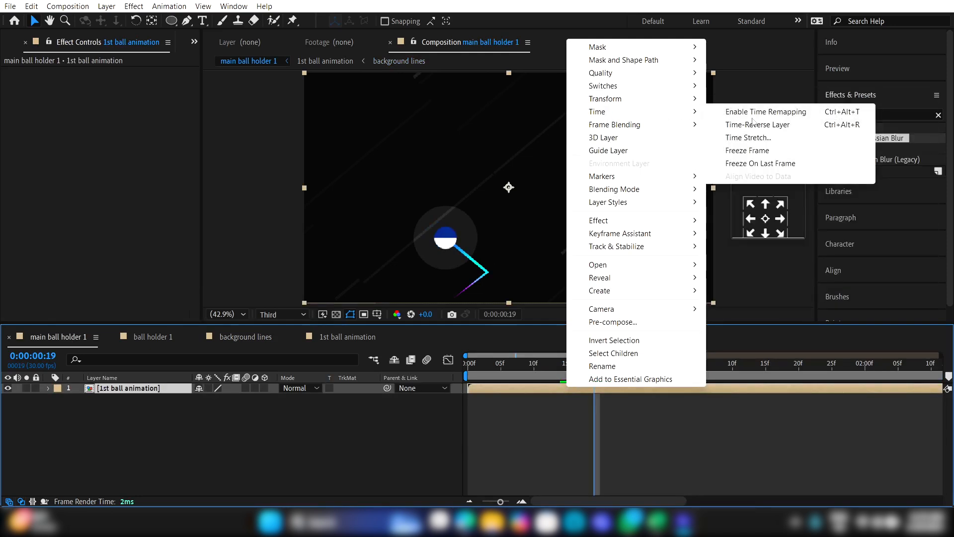
left_click(753, 113)
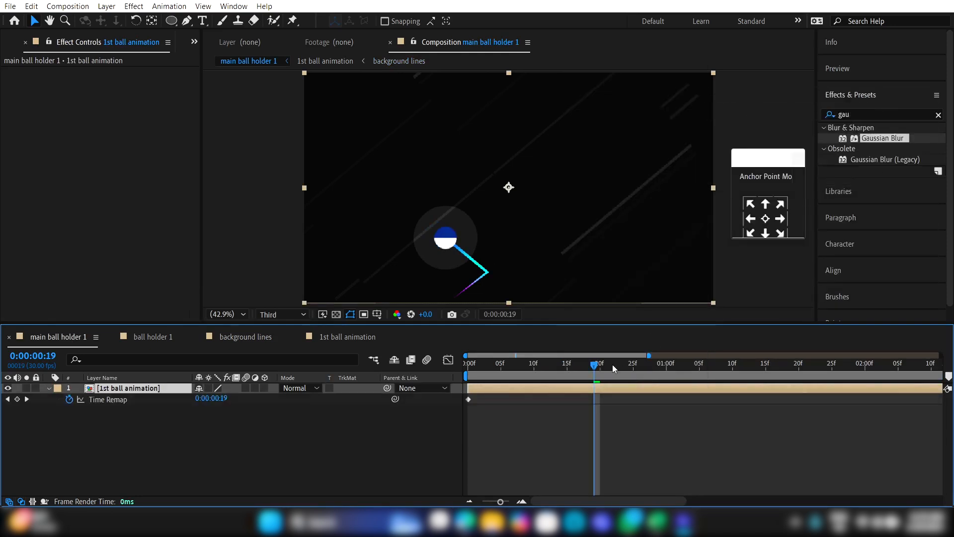
Step: Add Time Remap keyframes at 0:00:01:02 and 0:00:01:04, around the moment the bar breaks
left_click_drag(603, 365, 679, 371)
left_click(17, 399)
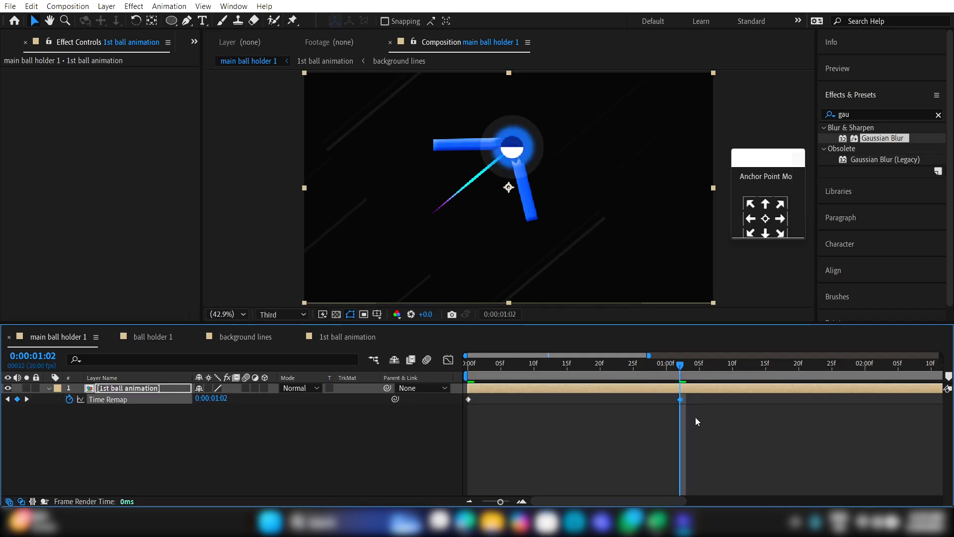
key("Page_Down")
key("Page_Down")
left_click(17, 400)
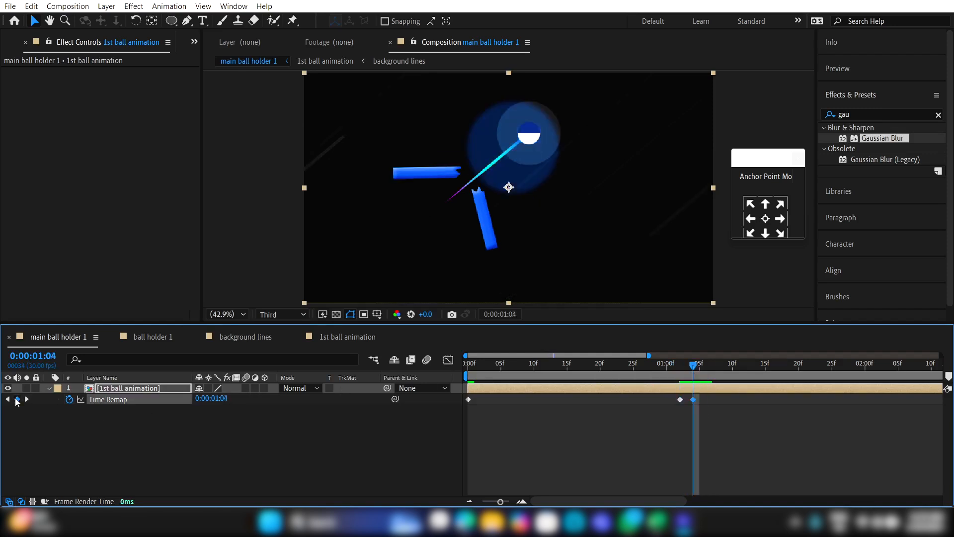
Step: Slow down the burst by moving the last Time Remap keyframe to about 0:00:01:23, and preview the timing
left_click_drag(693, 399, 806, 399)
key("space")
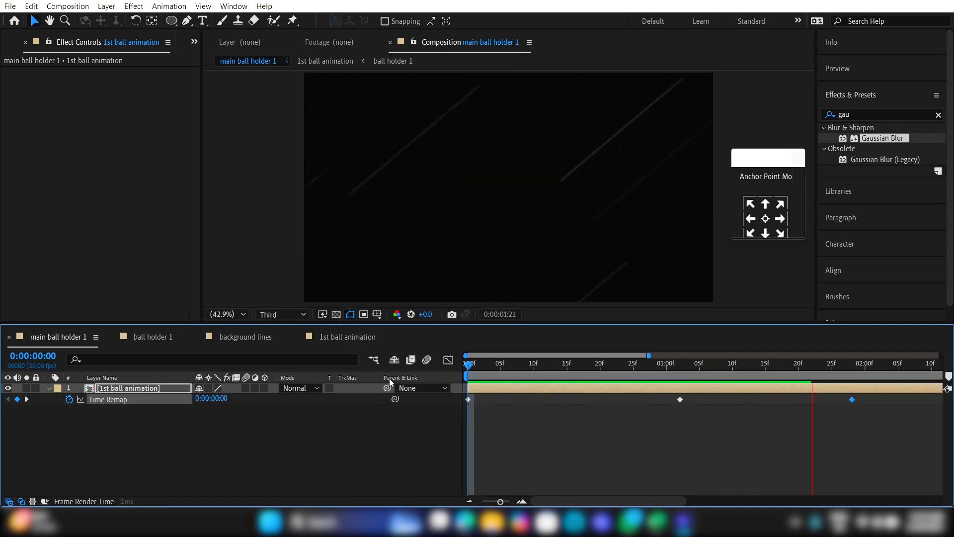
key("space")
left_click_drag(851, 399, 818, 401)
left_click(613, 366)
key("space")
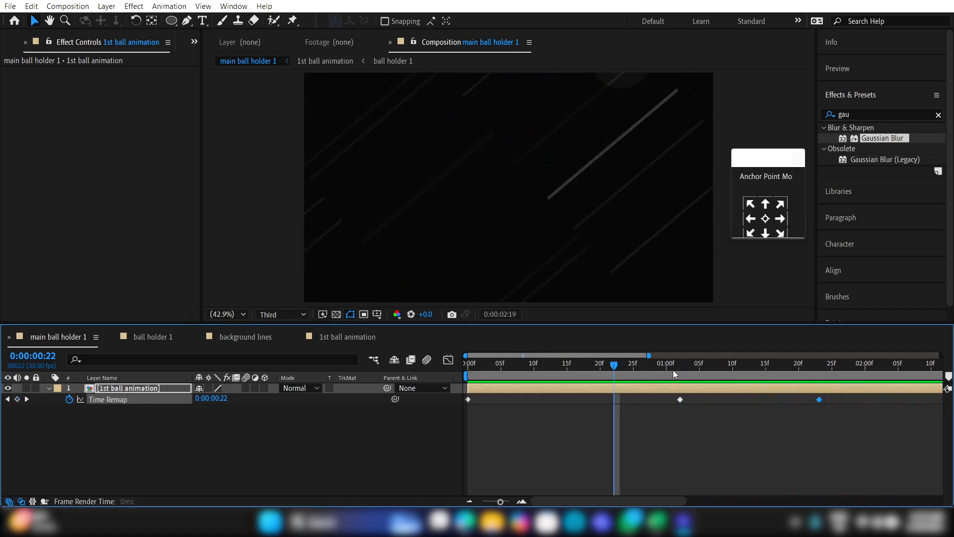
Step: Split the 1st ball animation layer at 0:00:00:25 and reframe the second part at 120% scale, shifted slightly down
left_click(631, 387)
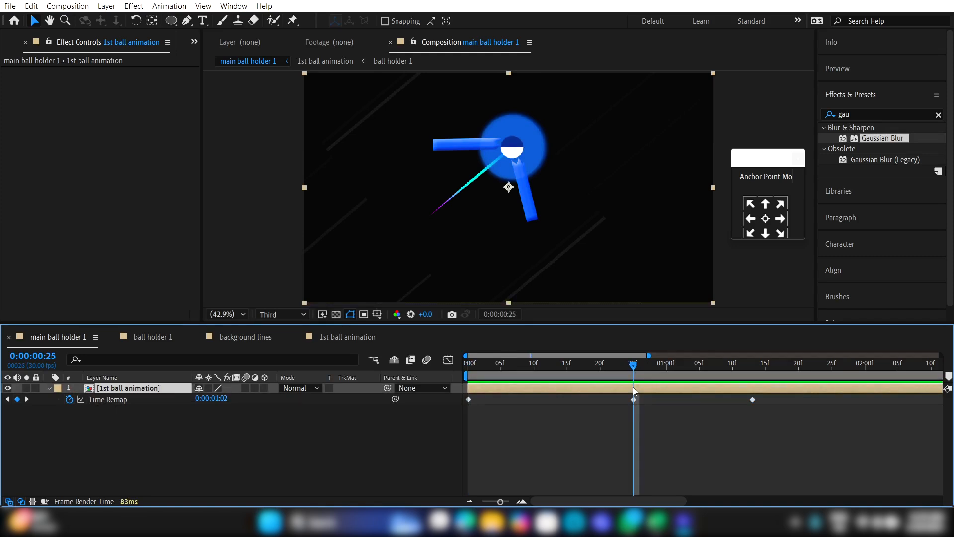
key("ctrl+shift+d")
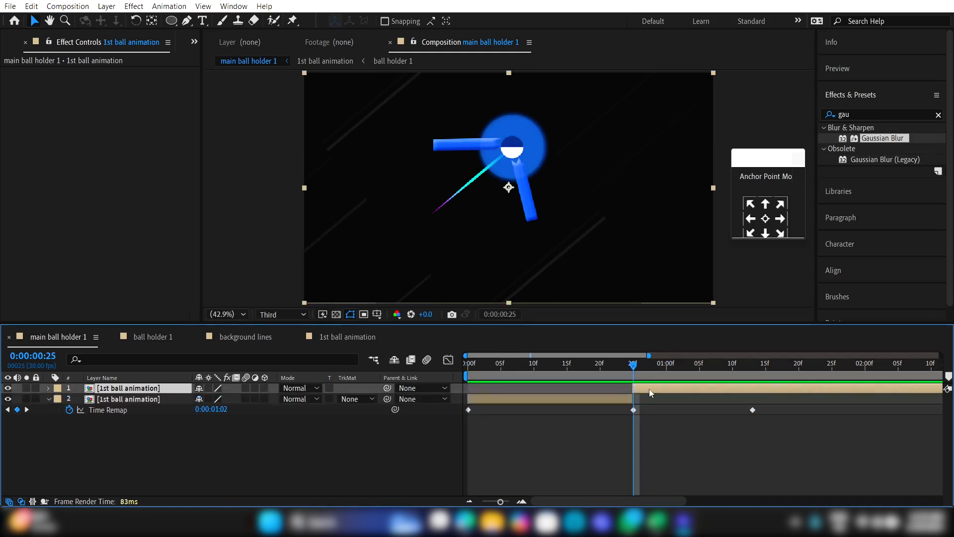
key("s")
left_click(234, 398)
type("120")
key("Return")
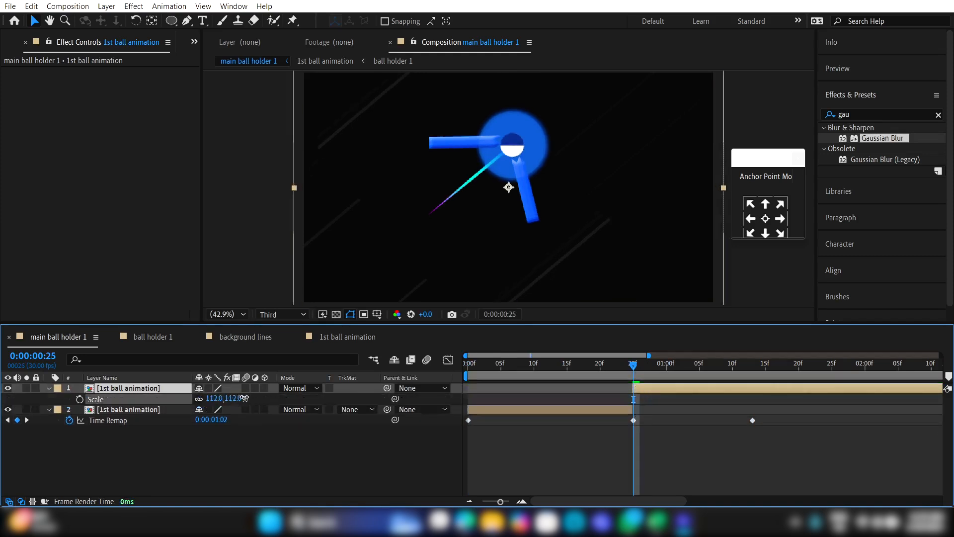
left_click_drag(509, 188, 511, 204)
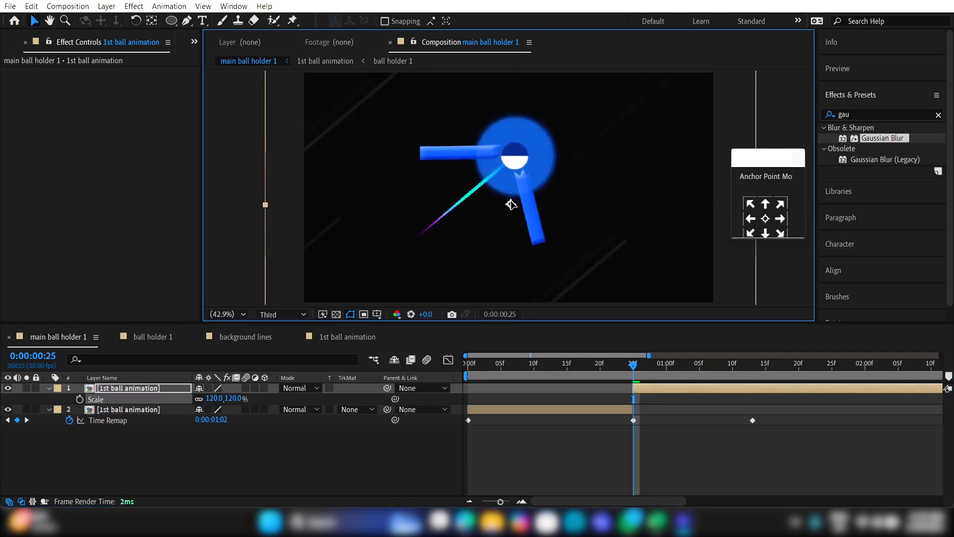
Step: Set the scale of the second part of the split 1st ball animation layer to 130% and preview the reframed impact
left_click_drag(213, 399, 214, 404)
left_click(213, 401)
type("130")
key("Return")
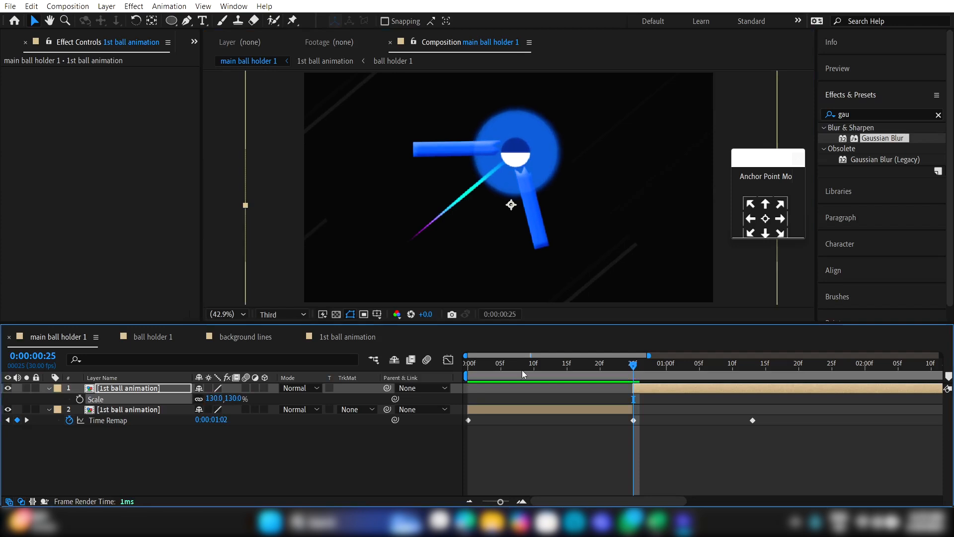
left_click_drag(543, 370, 474, 382)
left_click_drag(475, 385, 468, 384)
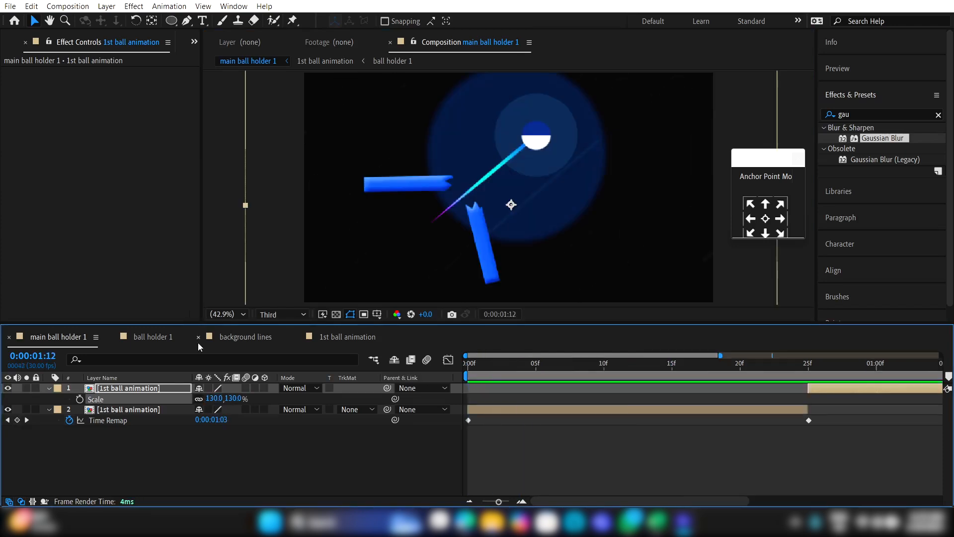
left_click(545, 435)
Step: Create a project folder named "ball holder 1 file"
left_click(194, 42)
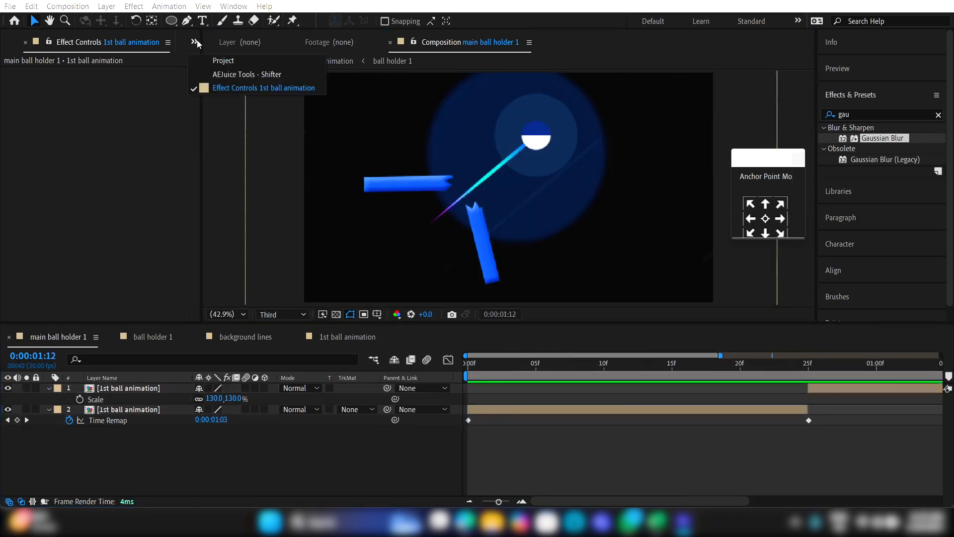
left_click(220, 60)
left_click(104, 227)
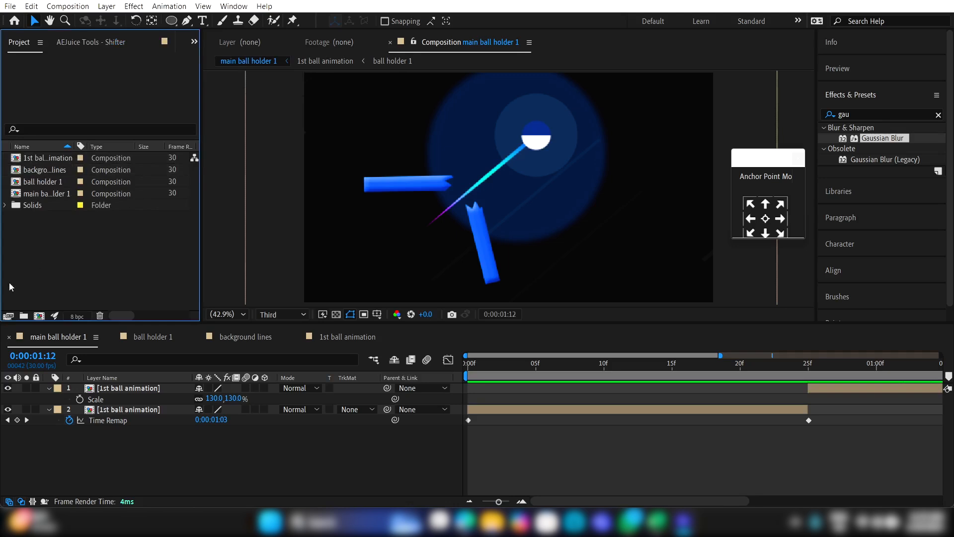
left_click(25, 316)
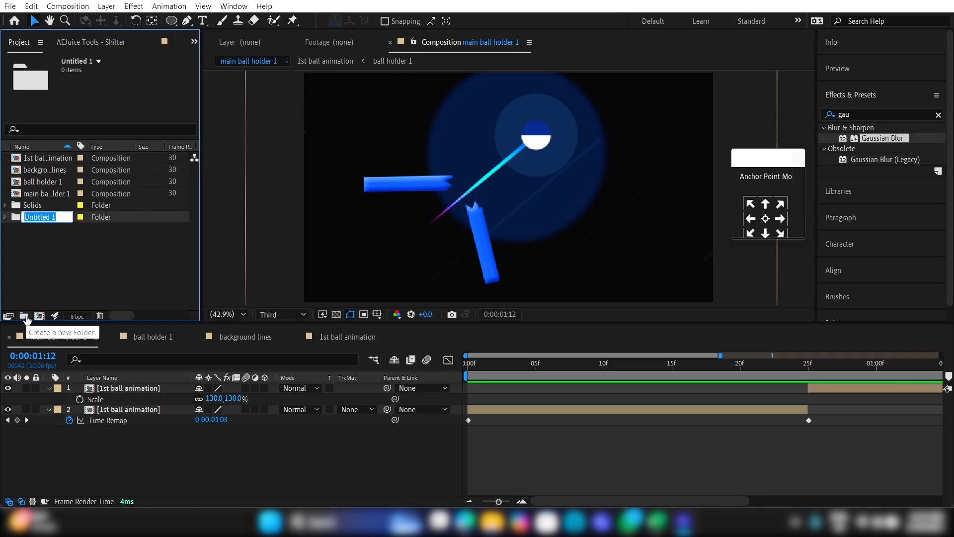
type("ball ")
type("holder 1")
type(" file")
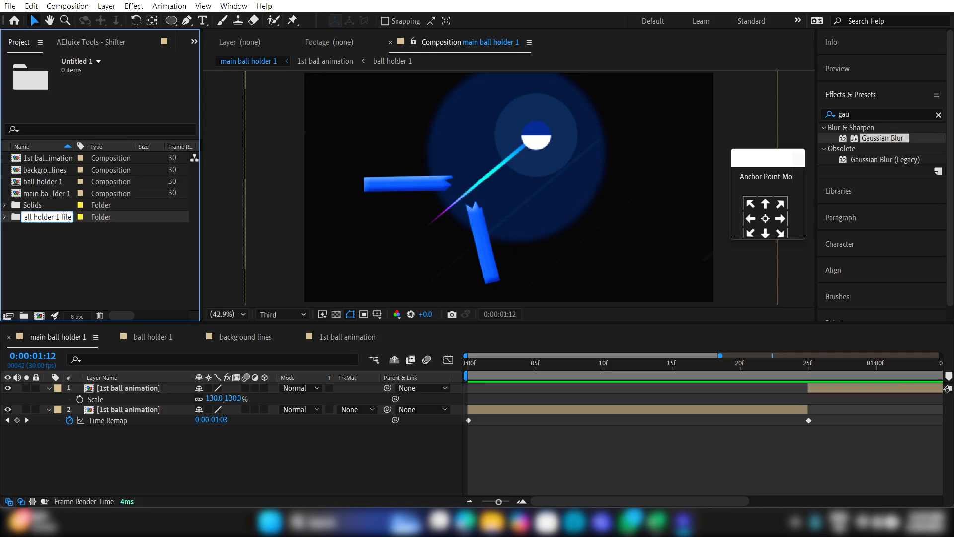
key("Return")
Step: Move the ball holder 1, 1st ball animation and main ball holder 1 compositions into the ball holder 1 file folder
left_click_drag(41, 185, 45, 194)
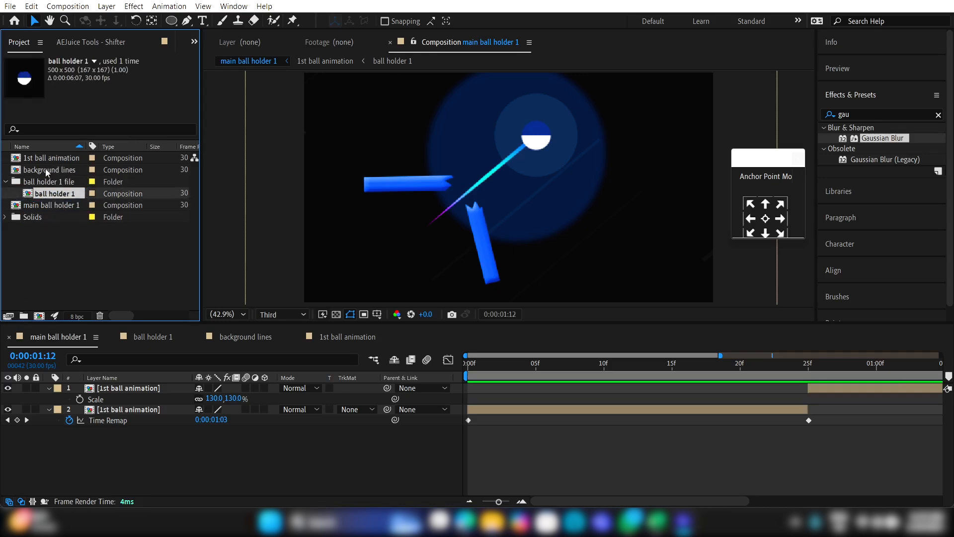
mouse_move(50, 160)
left_mouse_down()
mouse_move(50, 194)
mouse_move(48, 176)
left_mouse_up()
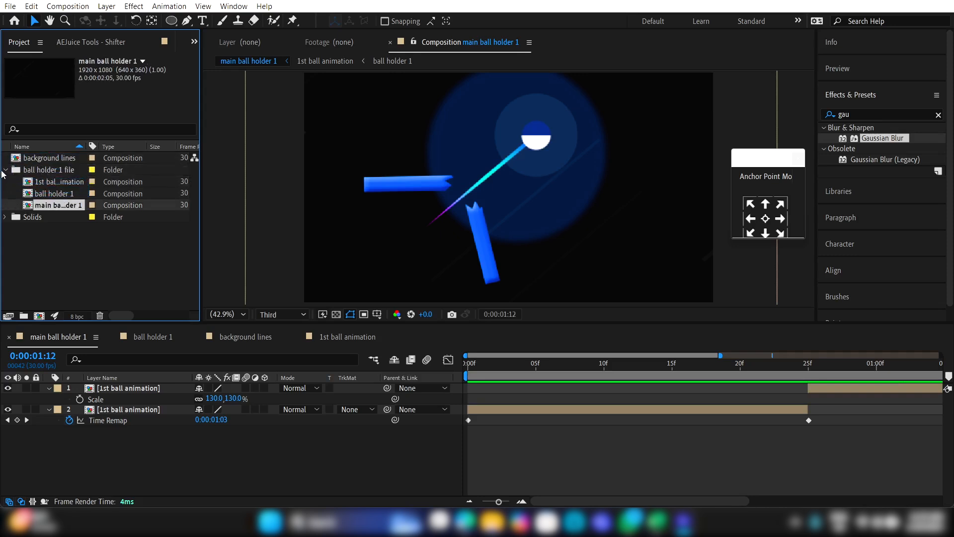
left_click(38, 229)
Step: Create a second project folder named "ball holder 2 file"
left_click(23, 315)
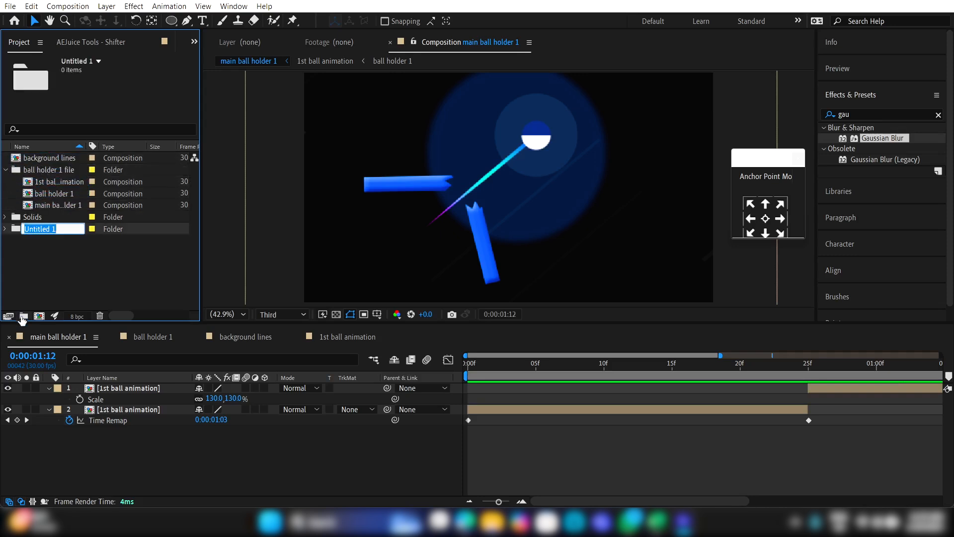
type("bal")
key("Return")
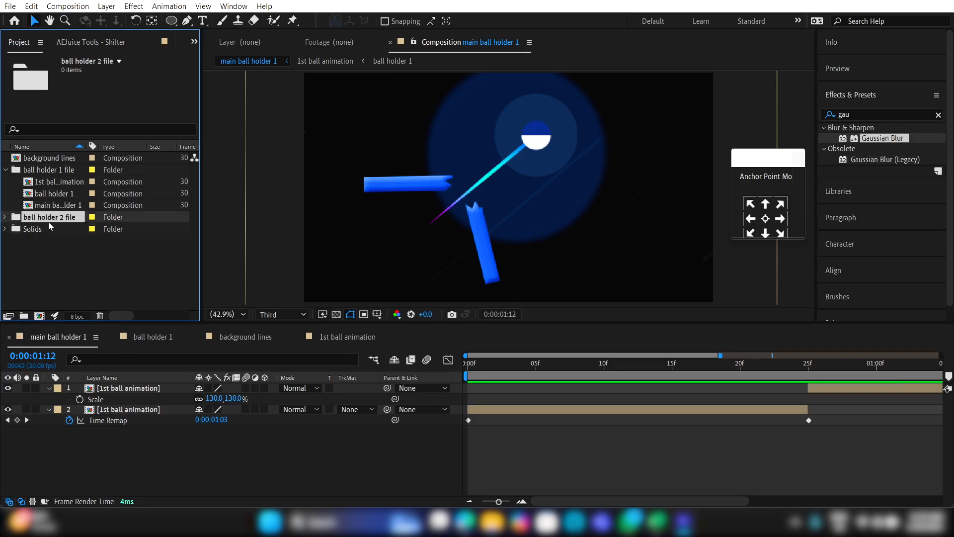
Step: Duplicate the 1st ball animation, ball holder 1 and main ball holder 1 compositions and put the copies in the ball holder 2 file folder
left_click(50, 206)
left_click(51, 185)
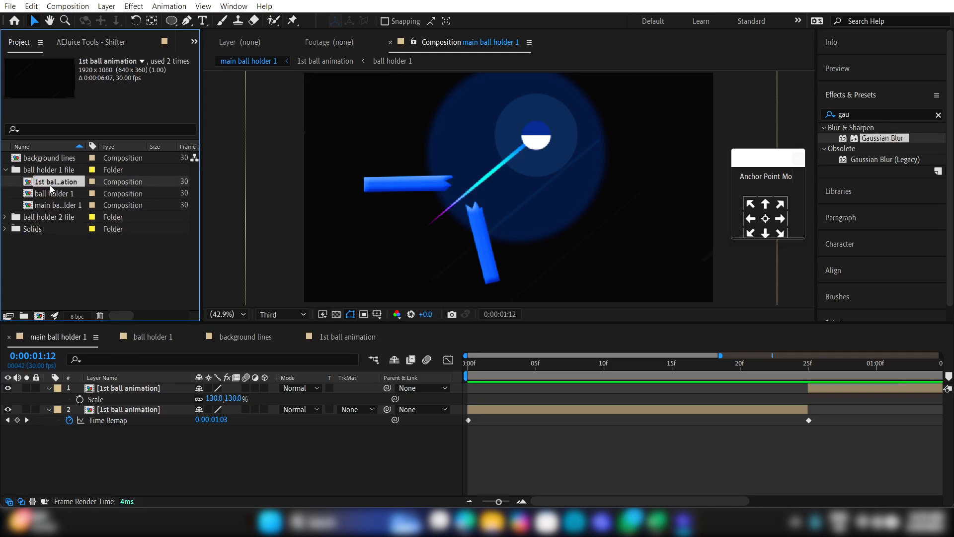
key("ctrl+d")
key("Delete")
left_click(56, 196)
key("ctrl+d")
left_click_drag(50, 224, 28, 230)
left_click(51, 206)
key("ctrl+d")
left_click(5, 170)
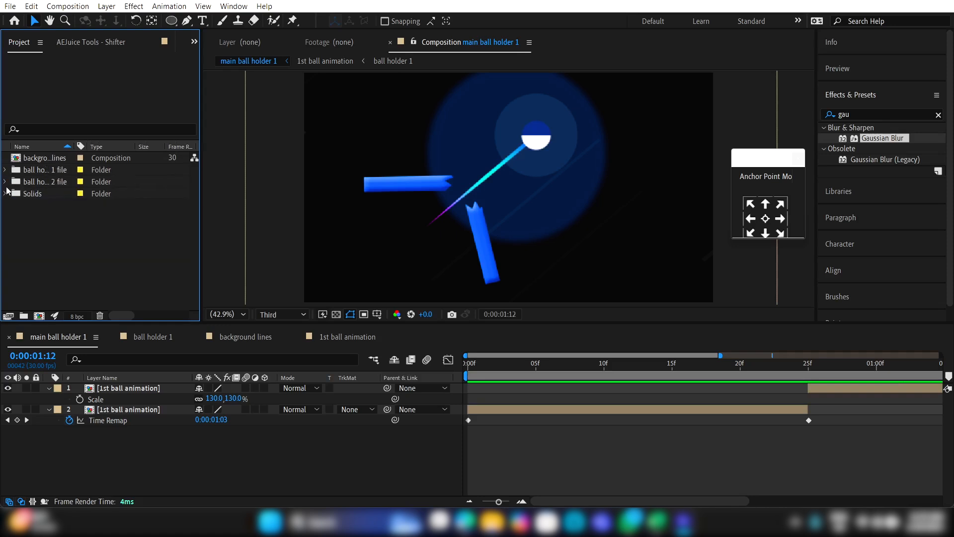
Step: In the ball holder 2 composition, change the ball's Gradient Ramp start color to purple 631472
left_click(5, 181)
left_click(56, 205)
double_click(56, 206)
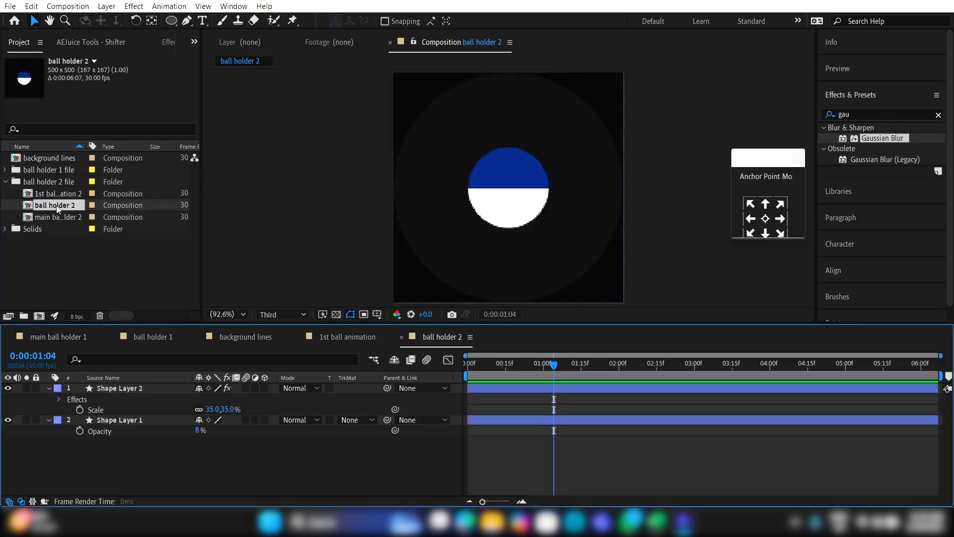
left_click(520, 385)
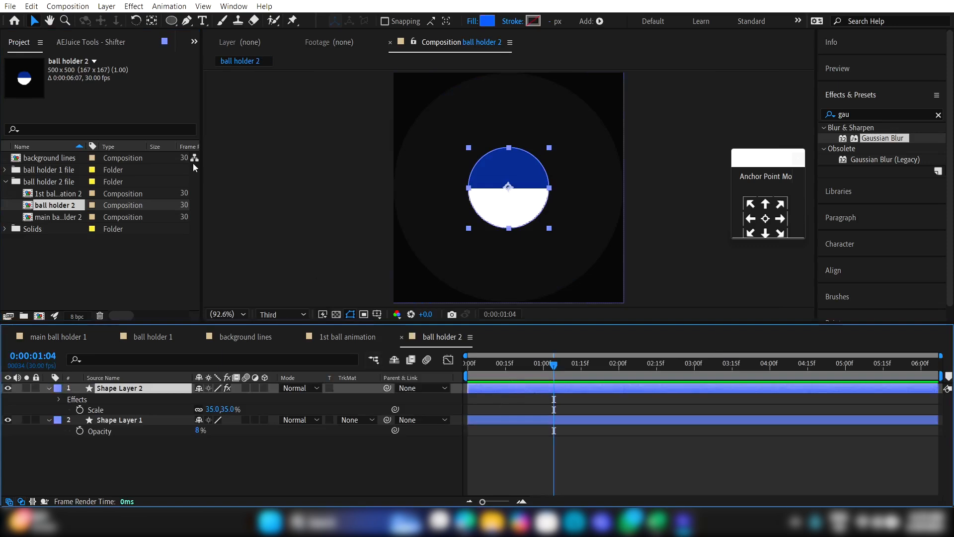
left_click(165, 42)
left_click(116, 93)
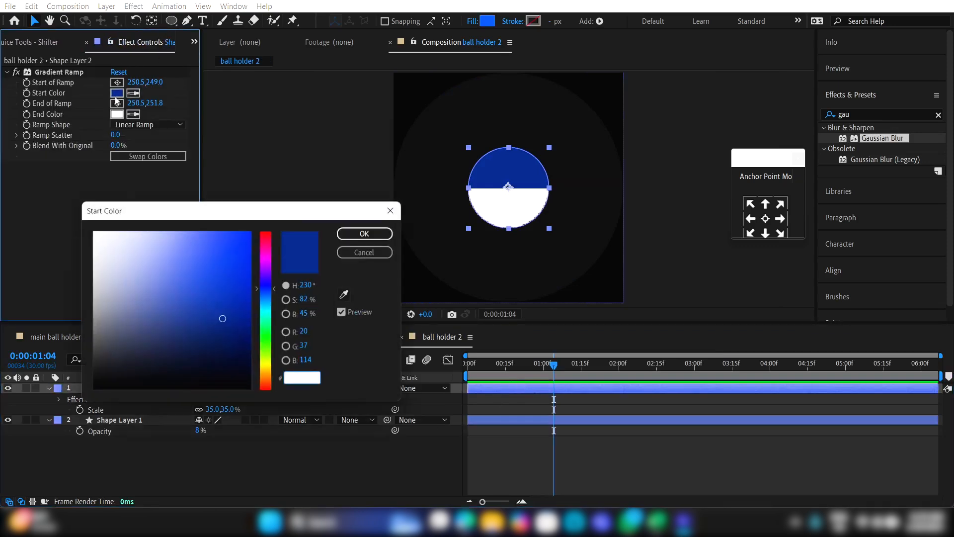
left_click(259, 263)
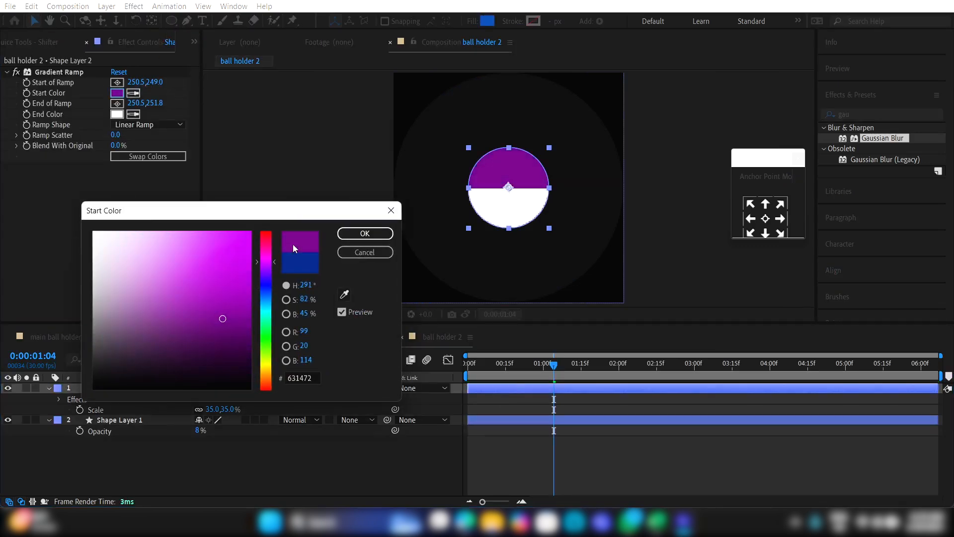
left_click(346, 239)
Step: Open the 1st ball animation 2 composition and replace its ball holder 1 layer with ball holder 2
left_click(52, 42)
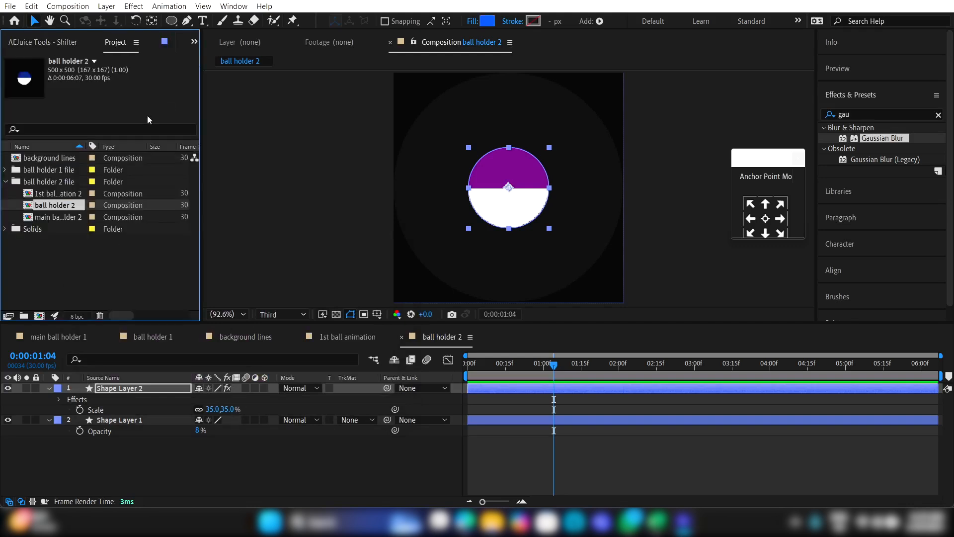
left_click(54, 197)
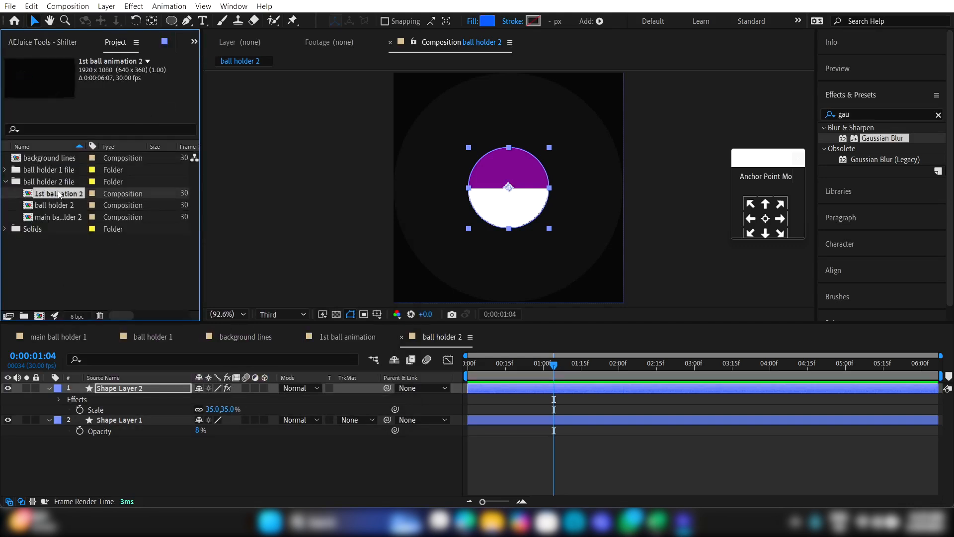
double_click(59, 193)
left_click(509, 399)
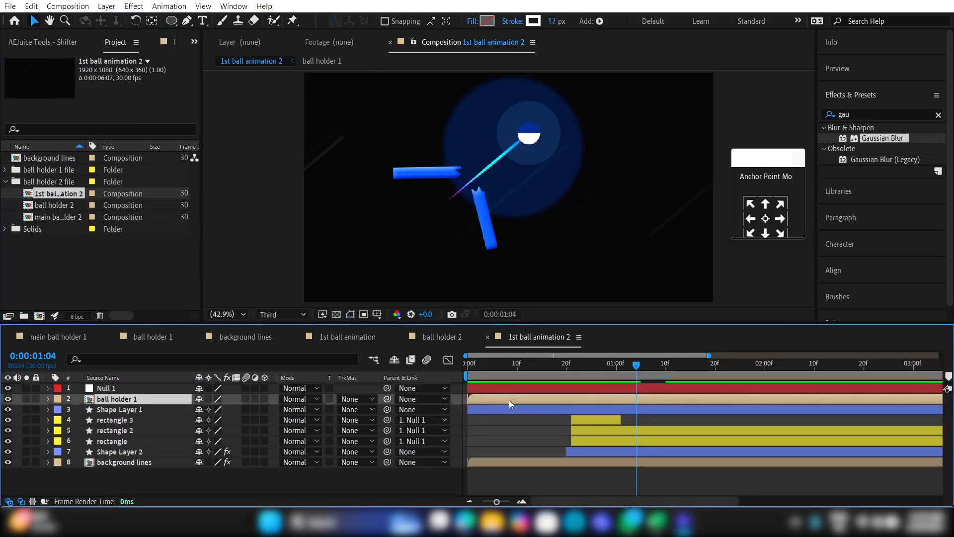
left_click(56, 206)
left_click_drag(57, 206, 137, 397)
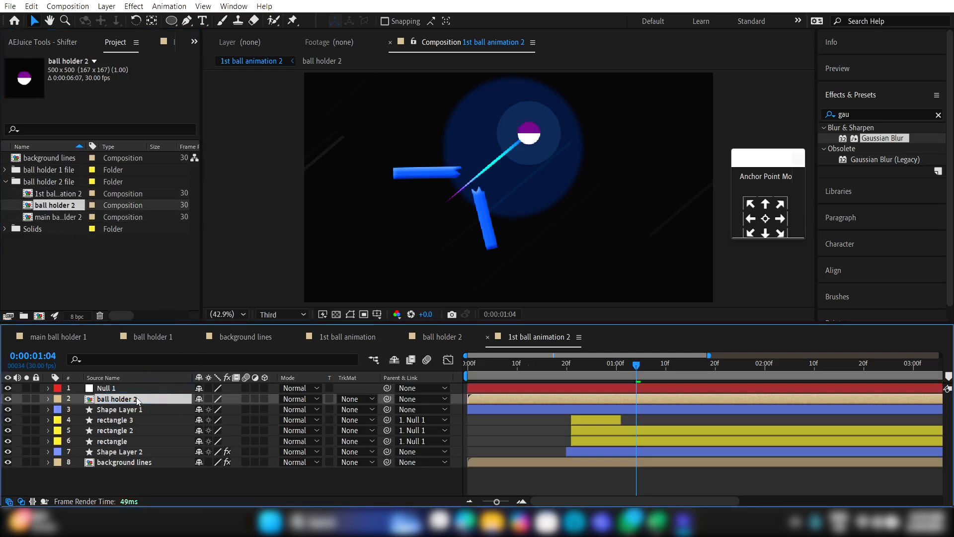
Step: Change the fill of the rectangle 3 layer to bright magenta C30DE6, starting from the purple sampled off the ball
left_click(564, 408)
left_click(591, 428)
left_click(591, 420)
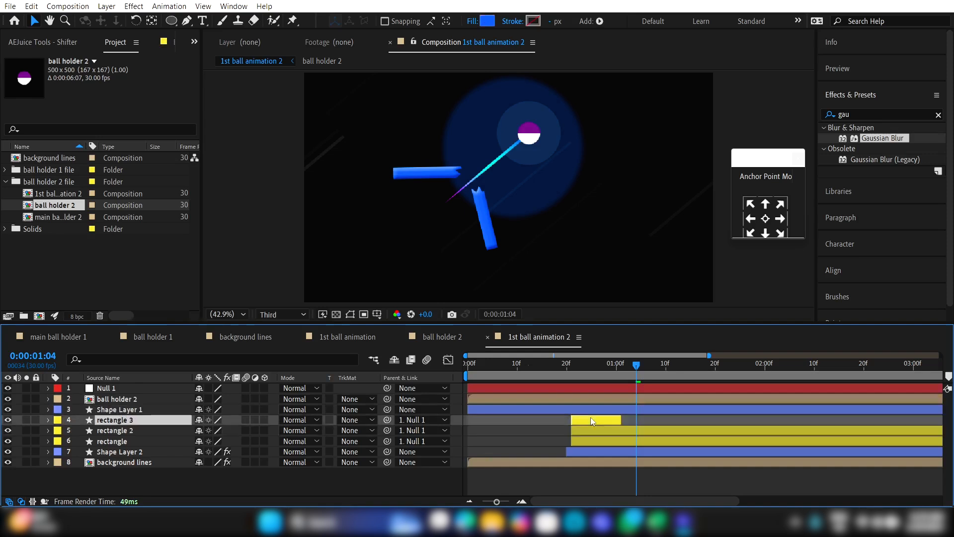
left_click(487, 21)
left_click(344, 295)
left_click(528, 129)
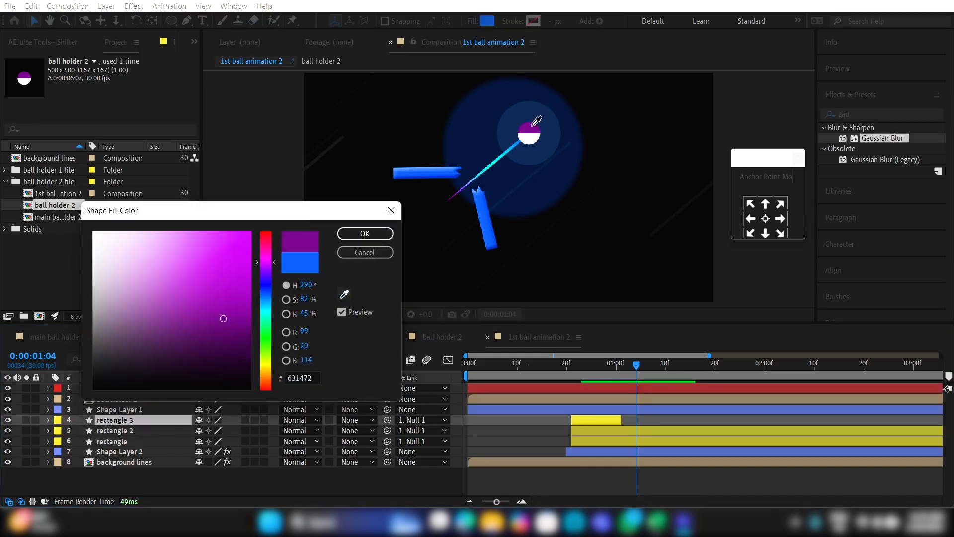
left_click(242, 248)
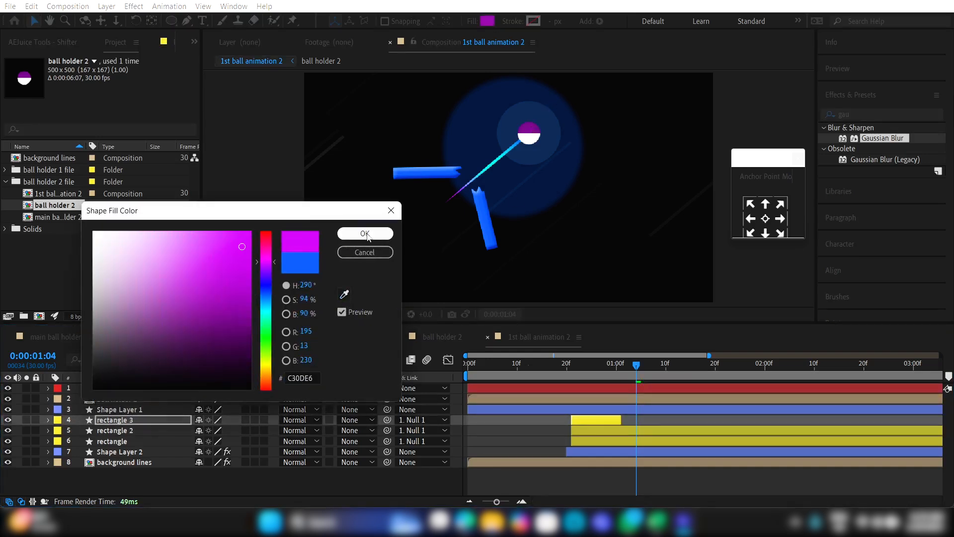
left_click(365, 233)
Step: Fill the rectangle 2 and rectangle layers with the magenta sampled from the recolored bar at 0:00:00:26
left_click(595, 368)
left_click(586, 431)
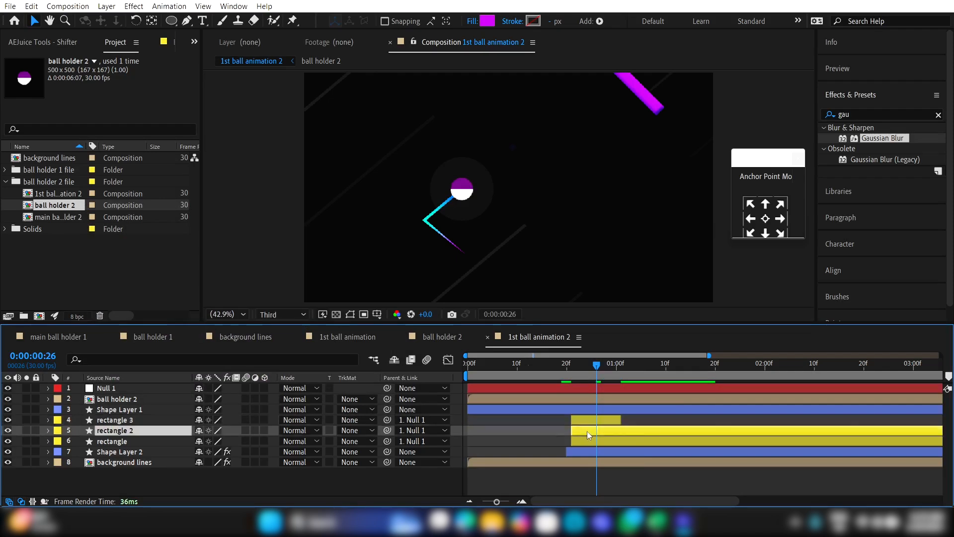
left_click(588, 441, "shift")
left_click(487, 21)
left_click(344, 294)
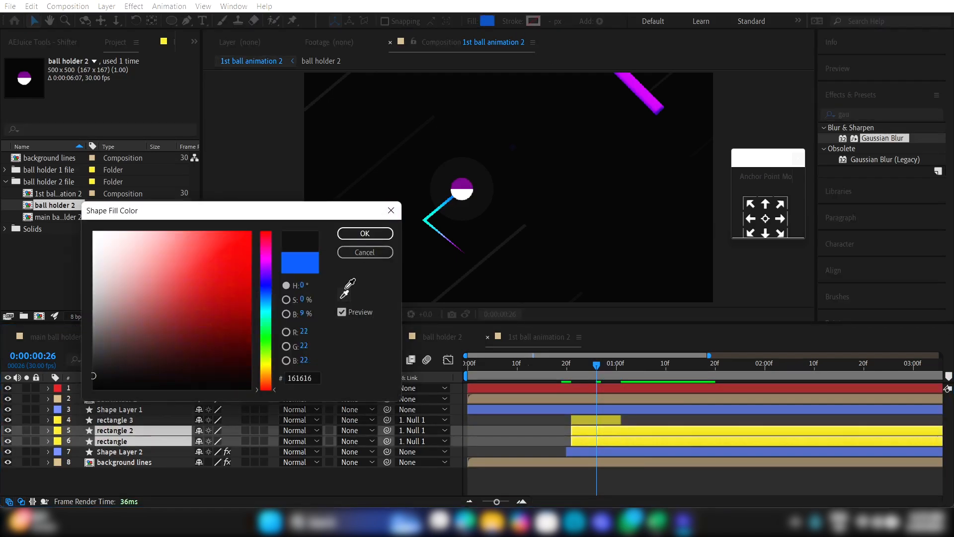
left_click(645, 86)
left_click(365, 233)
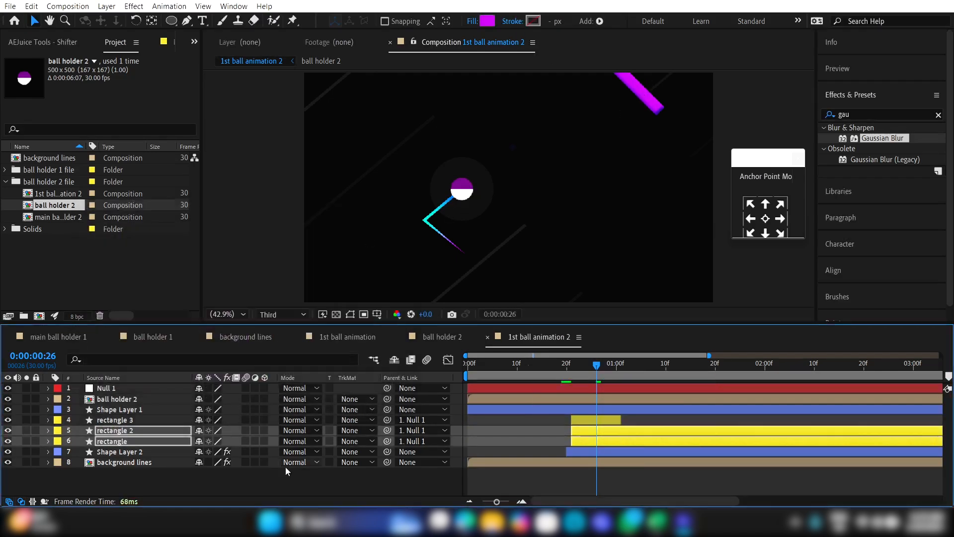
Step: Set the bevel shadow color in the rectangle layer's styles to the purple sampled from the ball
left_click(104, 468)
left_click(48, 441)
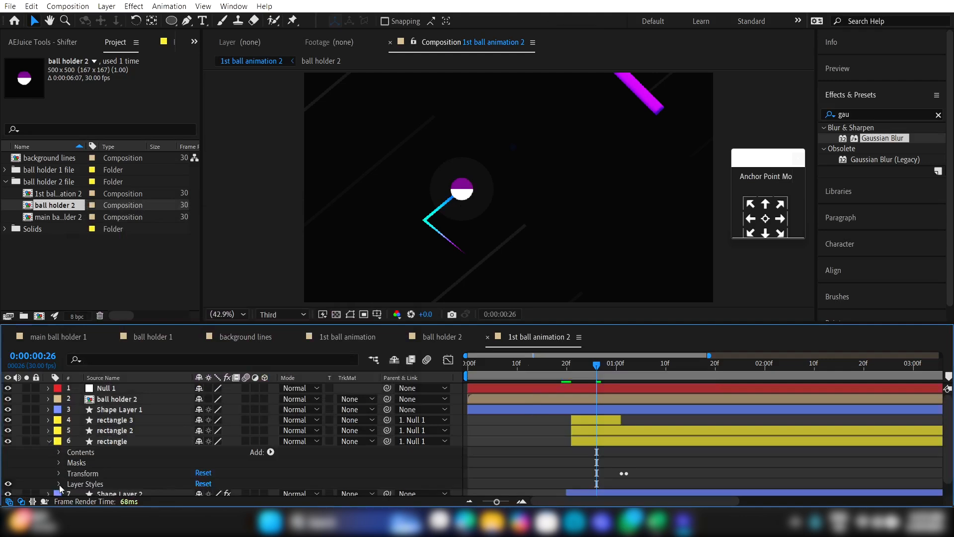
scroll(66, 465, "down", 2)
left_click(69, 469)
scroll(70, 466, "down", 3)
left_click(218, 459)
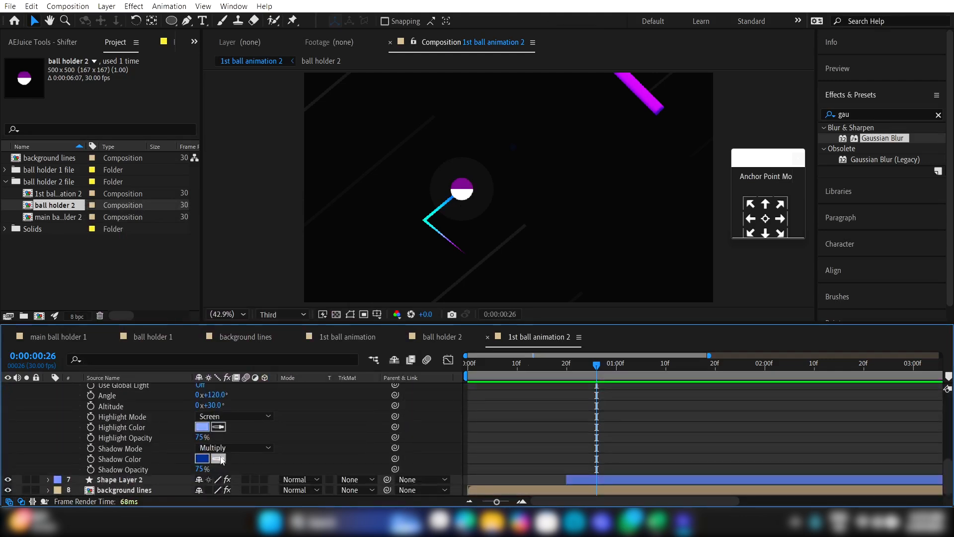
left_click(463, 185)
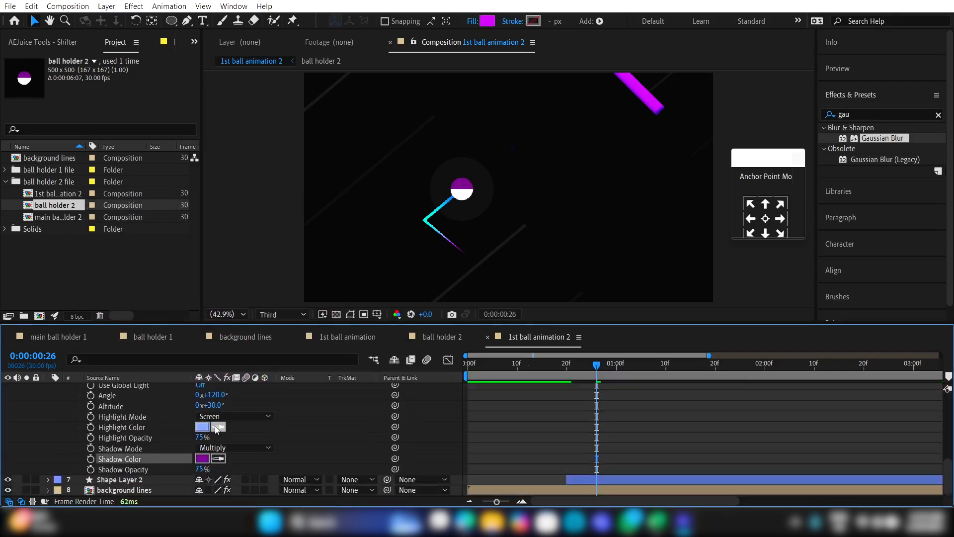
Step: Change the rectangle layer's bevel highlight color to a light pinkish magenta
left_click(206, 428)
left_click_drag(273, 271, 263, 262)
left_click(364, 233)
scroll(149, 437, "up", 10)
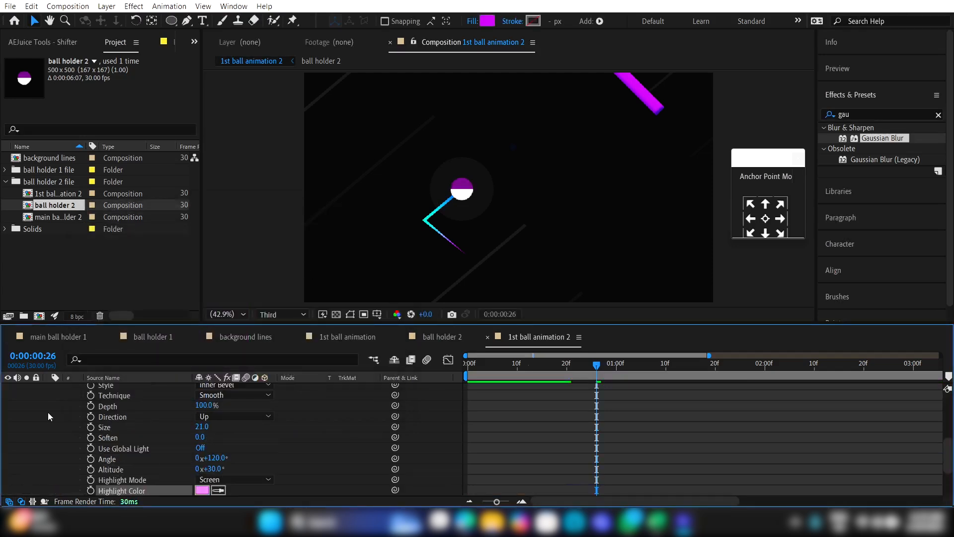
Step: Copy the rectangle layer's Layer Styles onto the rectangle 2 and rectangle 3 layers
left_click(59, 484)
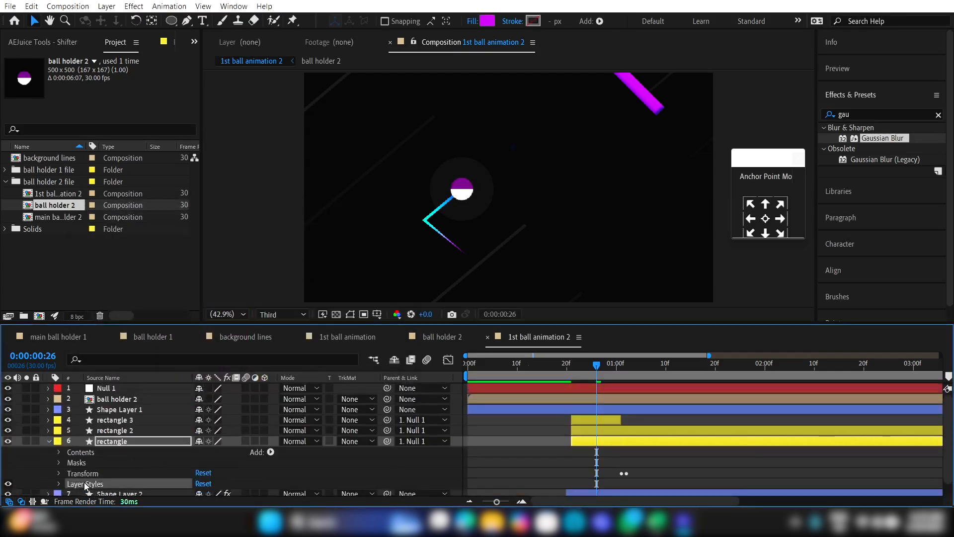
left_click(125, 431)
left_click(125, 420, "ctrl")
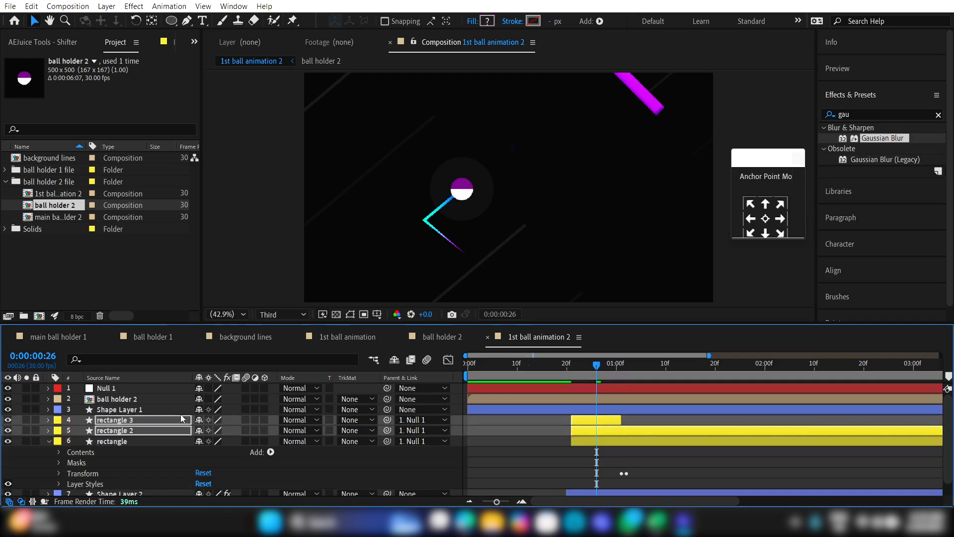
Step: At 0:00:01:02, fill the burst circle on Shape Layer 2 with the magenta sampled from the broken bar
left_click_drag(597, 377, 625, 377)
scroll(627, 479, "down", 1)
left_click(603, 479)
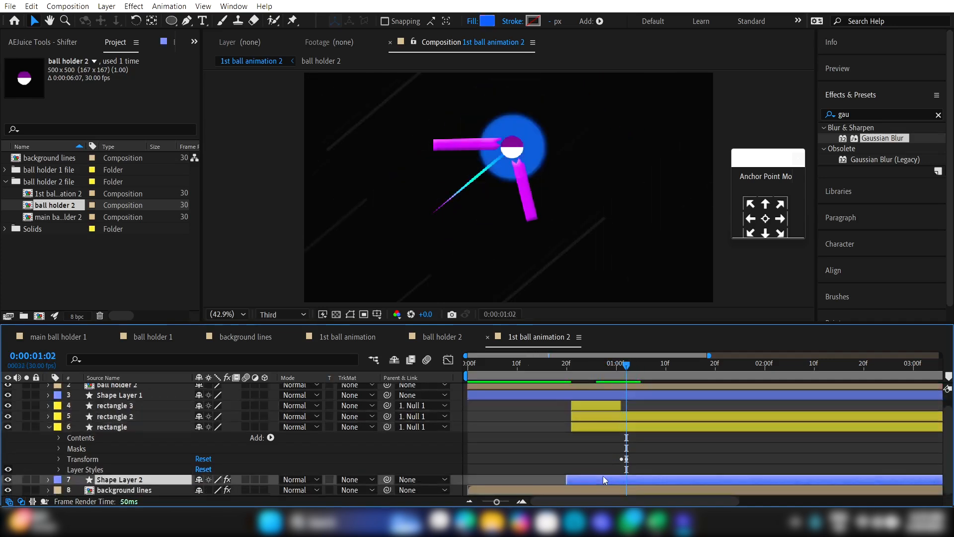
left_click(487, 20)
left_click(344, 294)
left_click(528, 173)
left_click(364, 233)
Step: Recolor Shape Layer 1's Gradient Overlay so the trail runs from coral red at the ball through magenta and blue to cyan at the tail
left_click(529, 395)
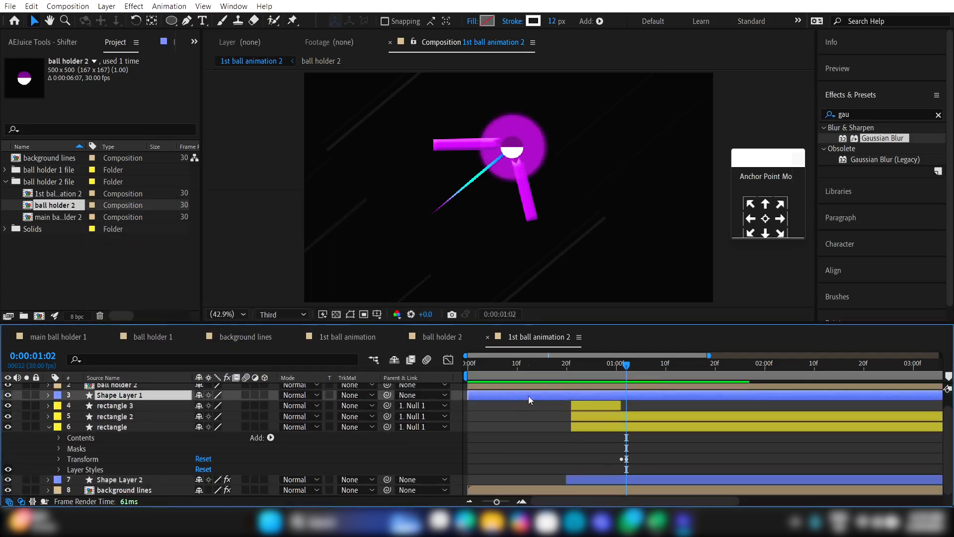
left_click(47, 395)
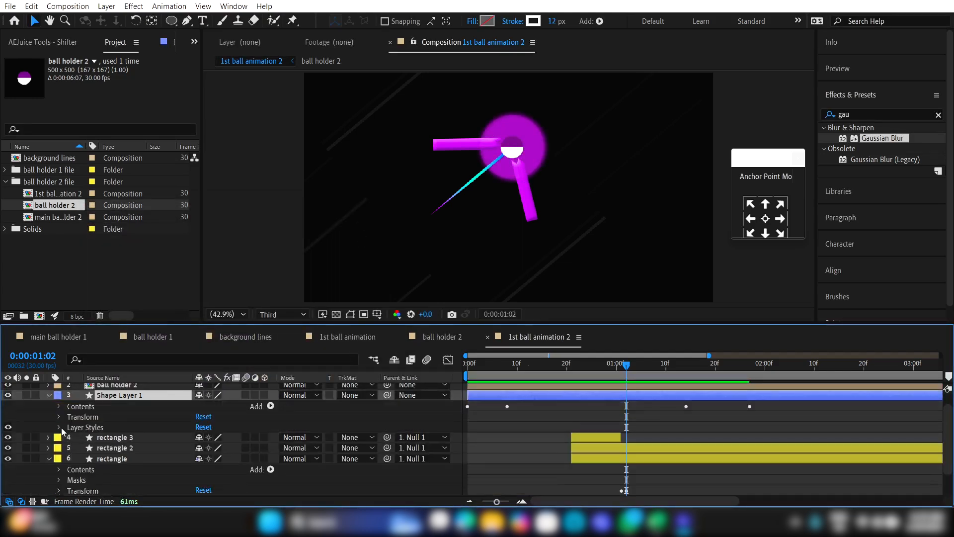
left_click(59, 427)
left_click(69, 449)
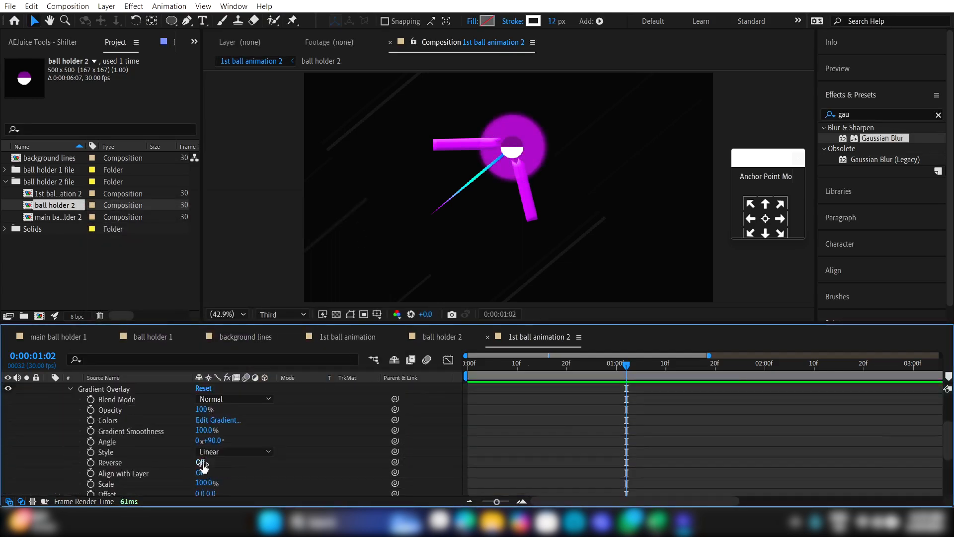
left_click(217, 420)
left_click_drag(709, 281, 651, 278)
mouse_move(587, 277)
left_mouse_down()
mouse_move(705, 278)
mouse_move(592, 278)
left_mouse_up()
left_click_drag(834, 278, 830, 278)
left_click_drag(758, 378, 758, 461)
left_click(878, 251)
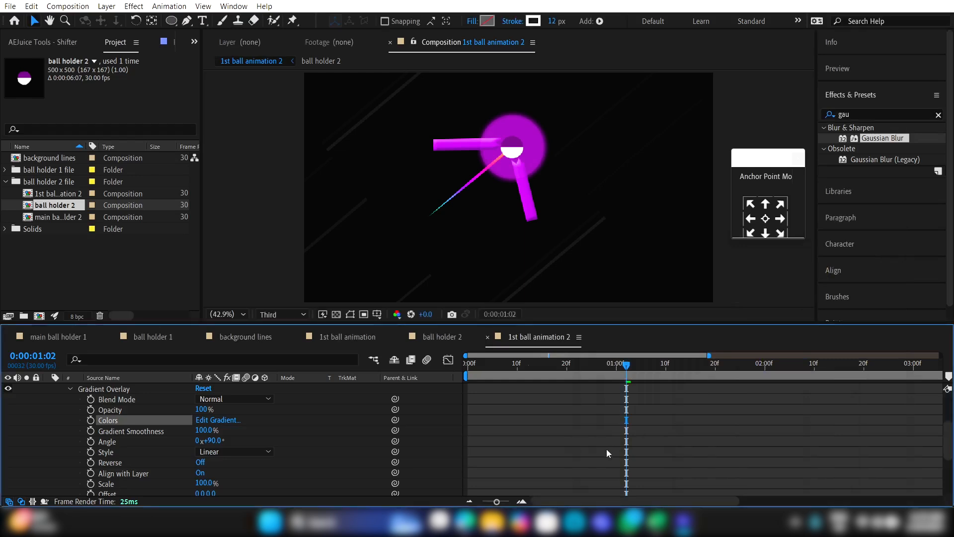
scroll(584, 443, "up", 3)
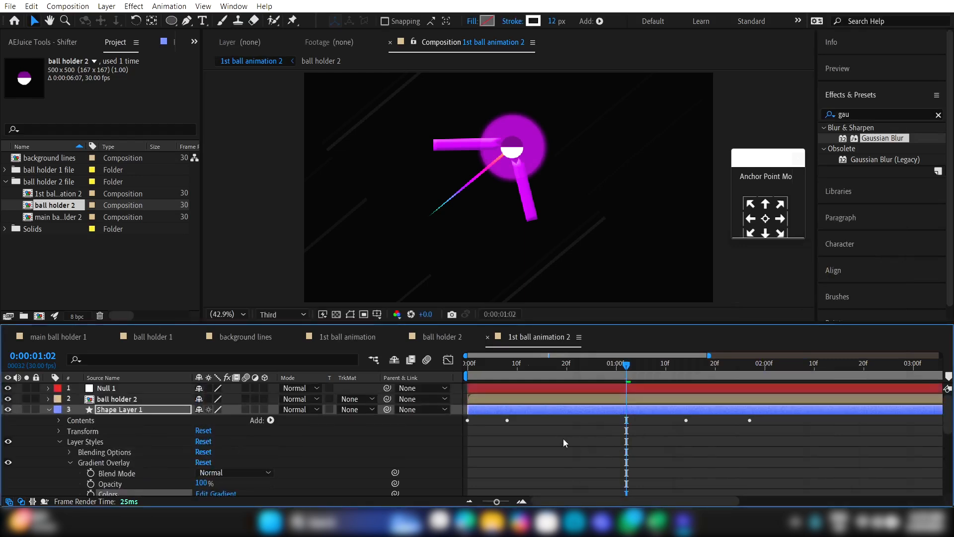
Step: In the main ball holder 2 composition, replace both 1st ball animation layers with 1st ball animation 2
left_click(65, 217)
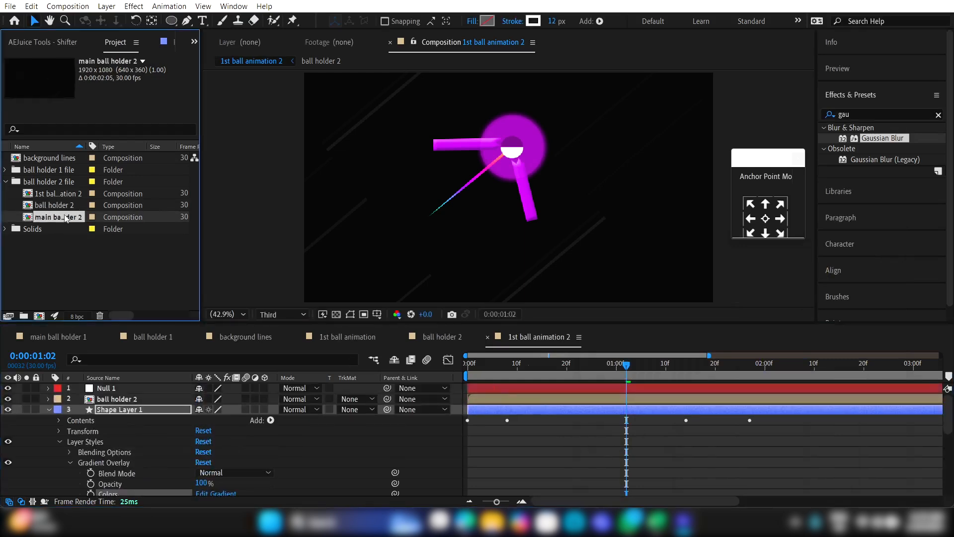
double_click(65, 217)
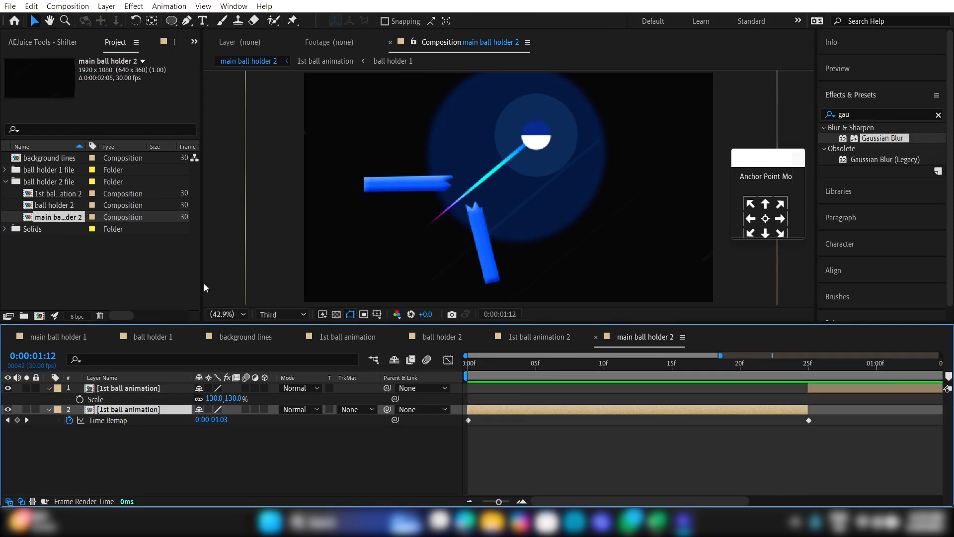
left_click(64, 194)
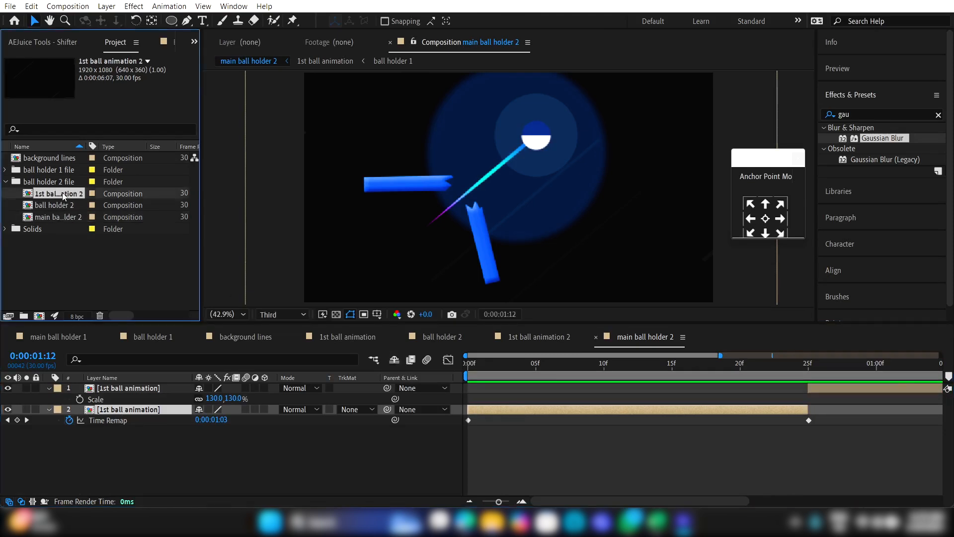
left_click_drag(63, 194, 127, 410)
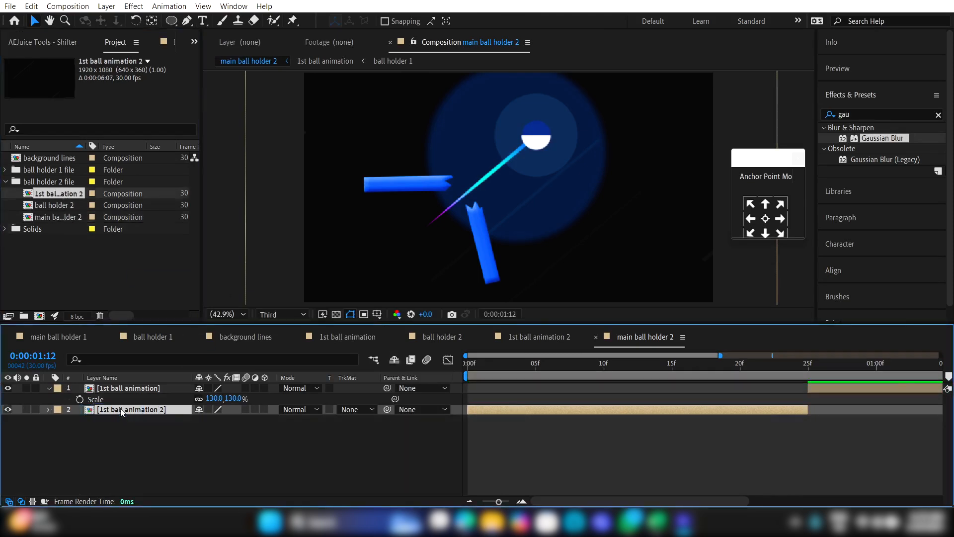
left_click(132, 388)
left_click_drag(69, 195, 144, 391)
left_click(171, 429)
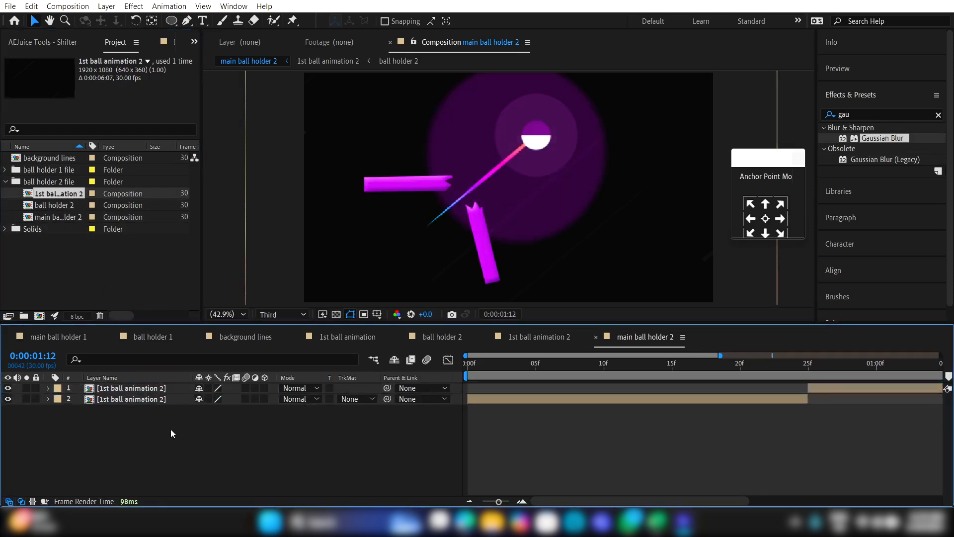
Step: Create a new 1920 x 1080, 30 fps composition named main comp with a duration of 0:00:06:07
left_click(39, 317)
type("main comp")
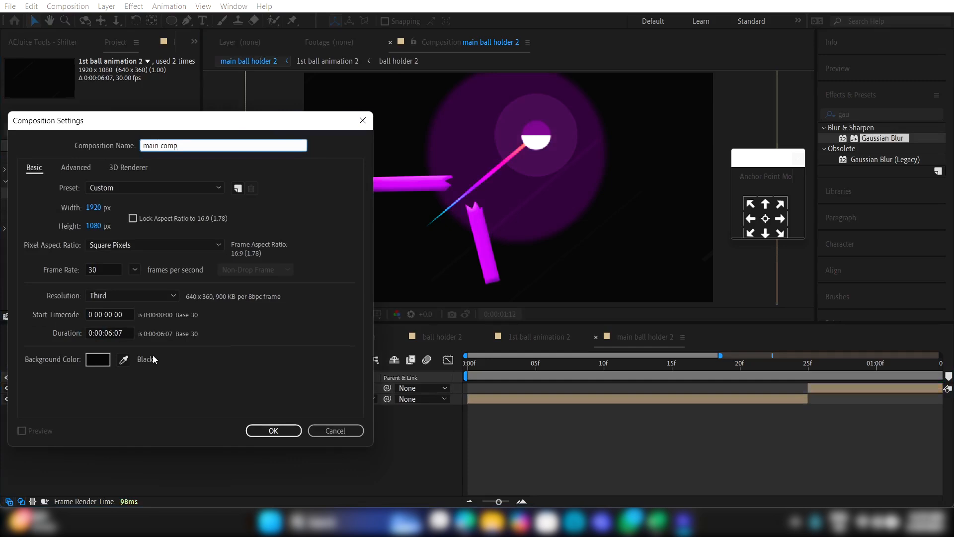
left_click(284, 434)
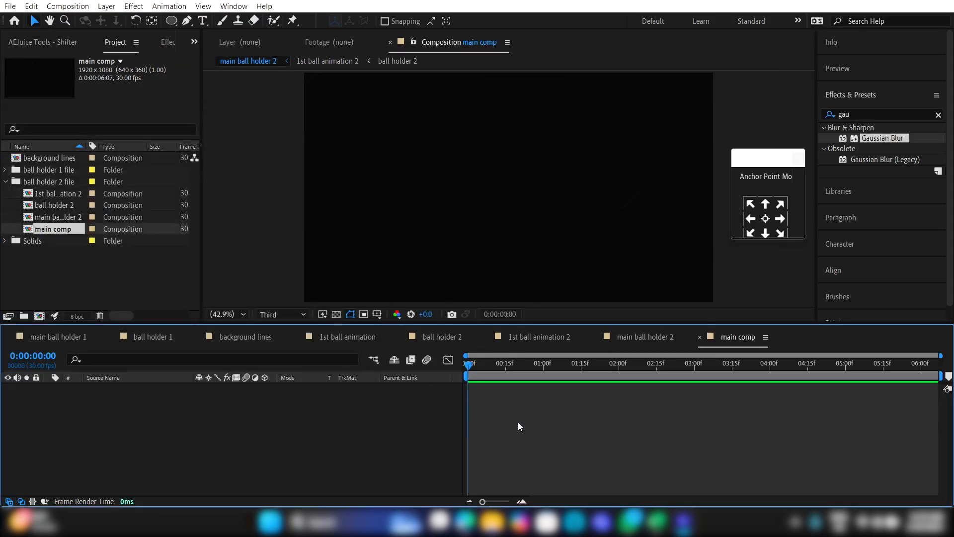
Step: Add main ball holder 1 and main ball holder 2 to main comp, starting the second where the first ends, and preview the sequence
left_click(4, 170)
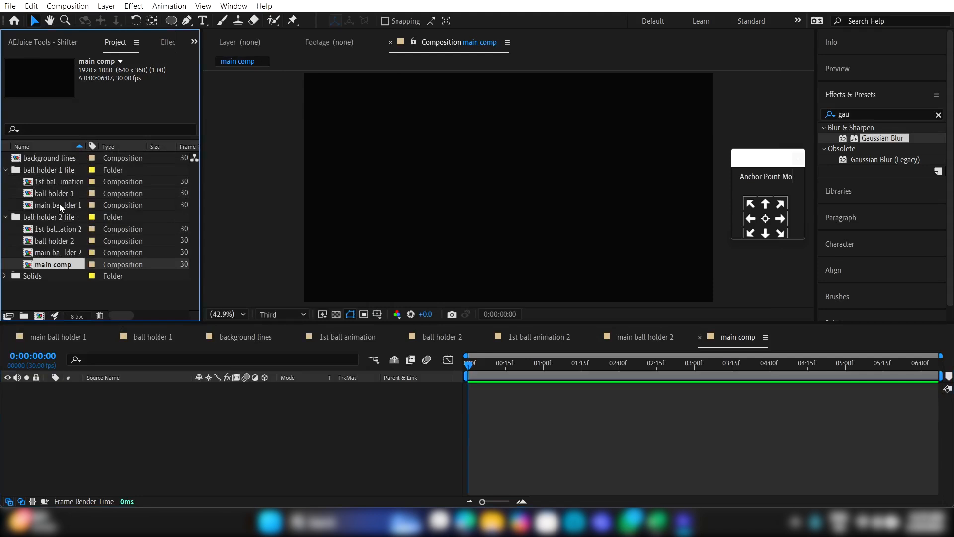
left_click(59, 206)
left_click_drag(60, 207, 154, 400)
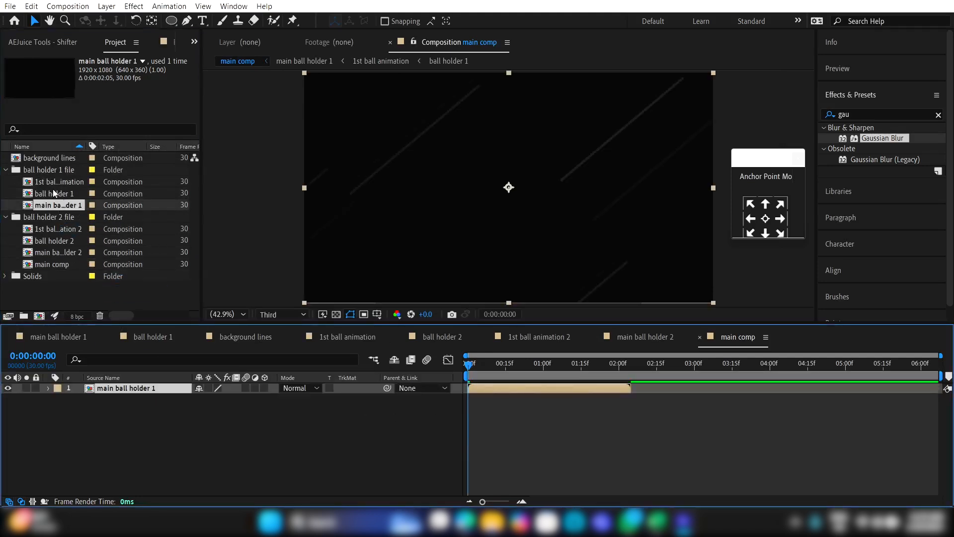
left_click(61, 256)
left_click_drag(61, 258, 141, 424)
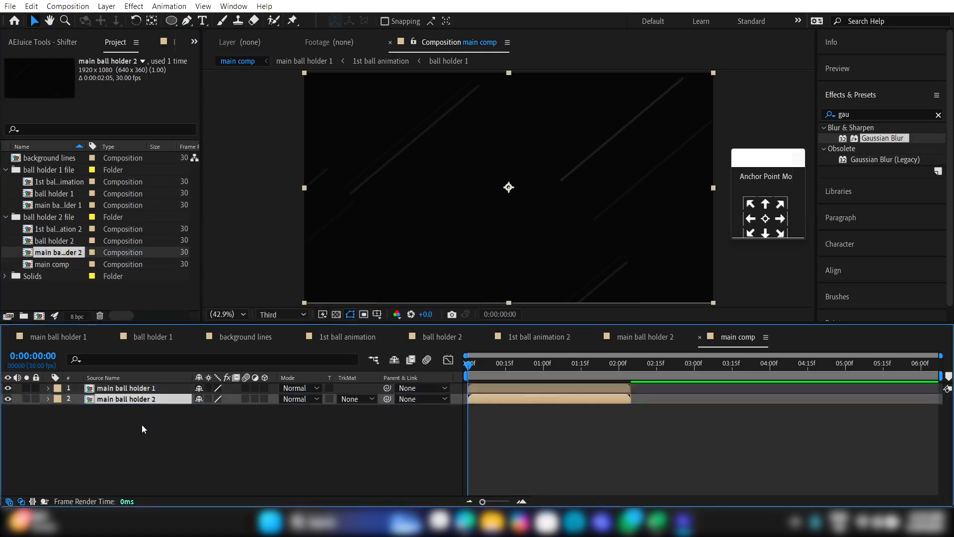
left_click_drag(557, 401, 723, 405)
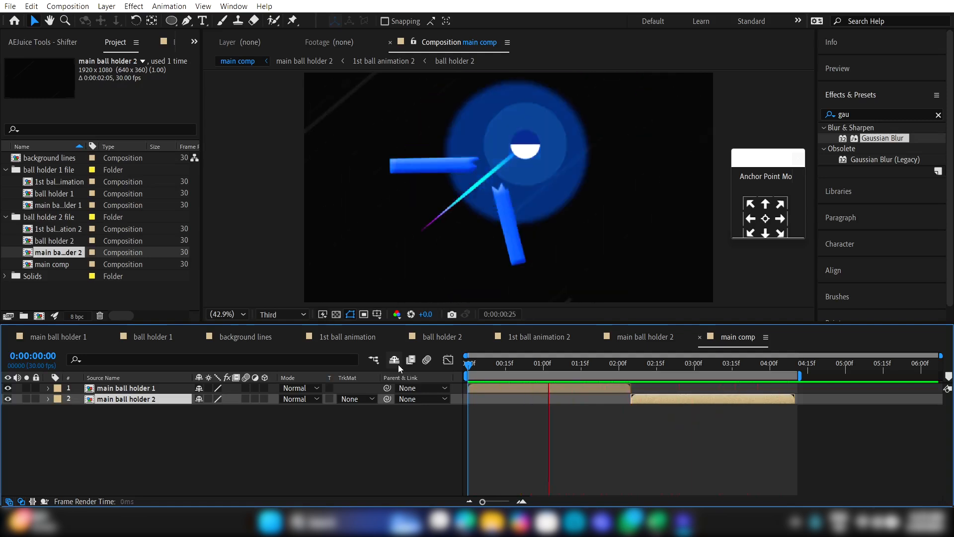
key("space")
Step: Add an adjustment layer above both ball holder layers, apply Deep Glow to it, and preview main comp from the start
left_click(331, 456)
right_click(329, 434)
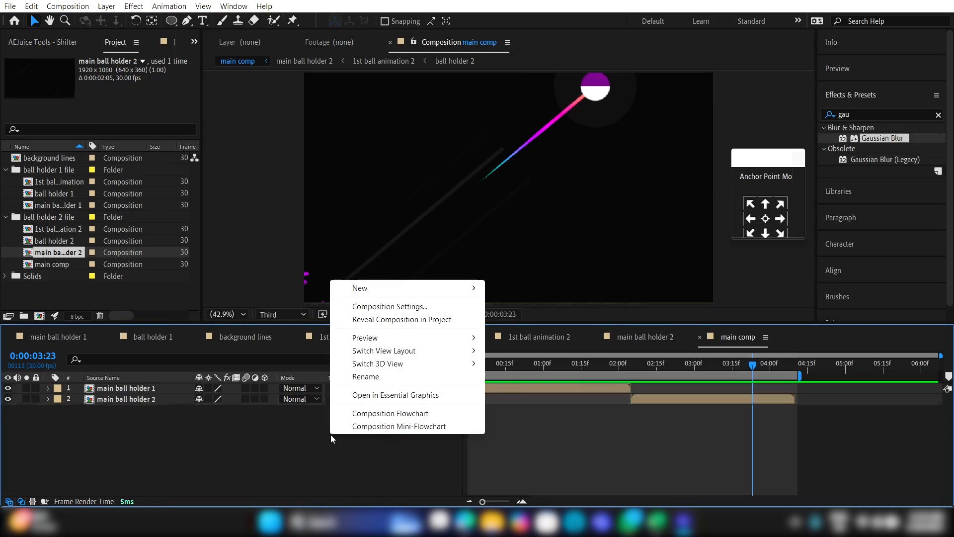
mouse_move(373, 294)
left_click(527, 385)
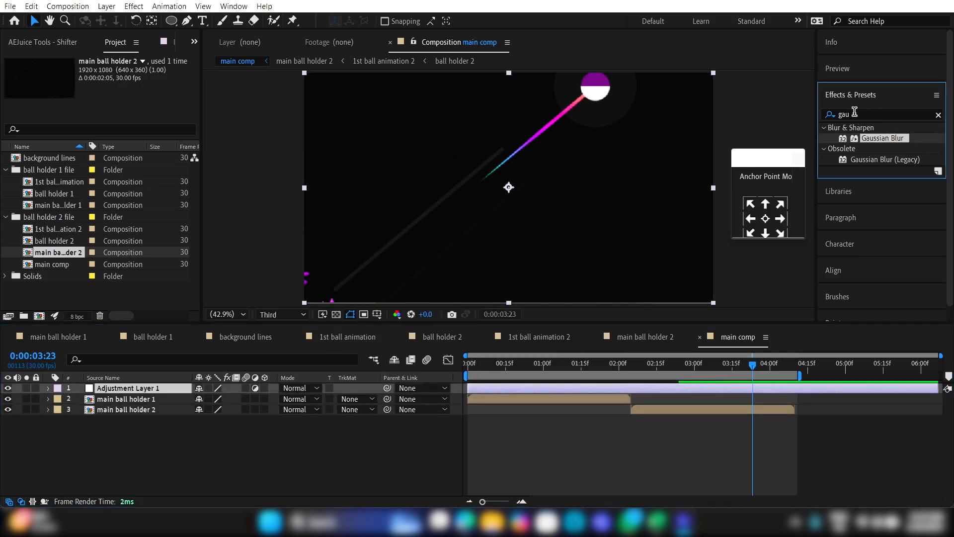
double_click(866, 169)
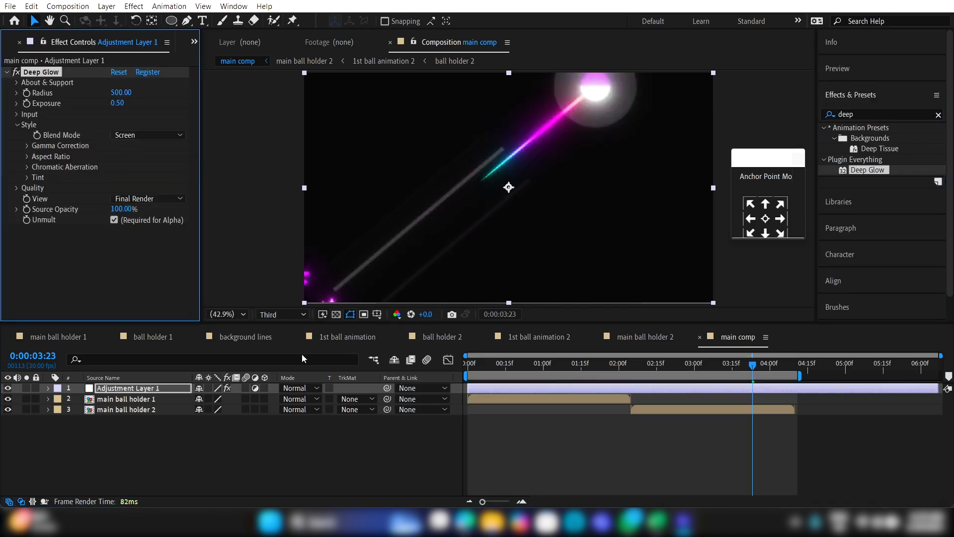
key("space")
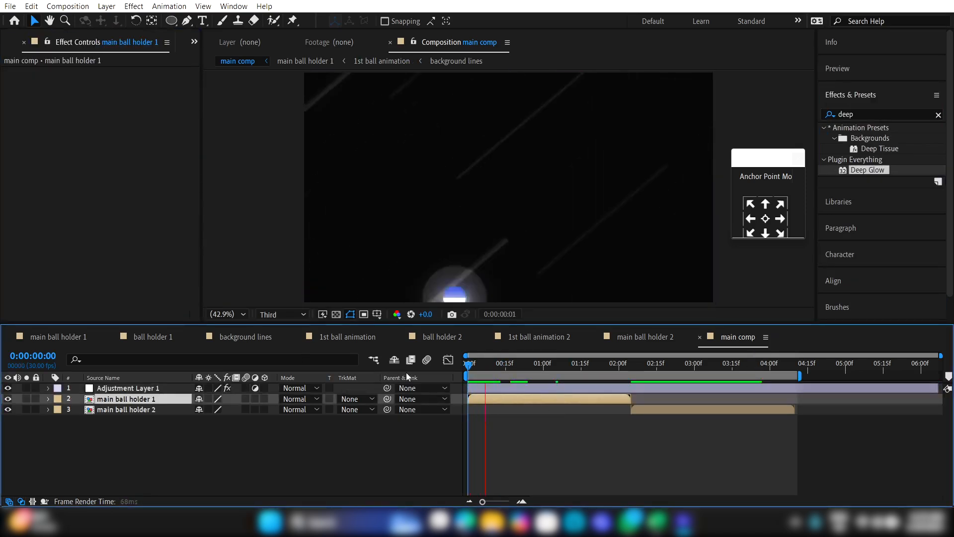